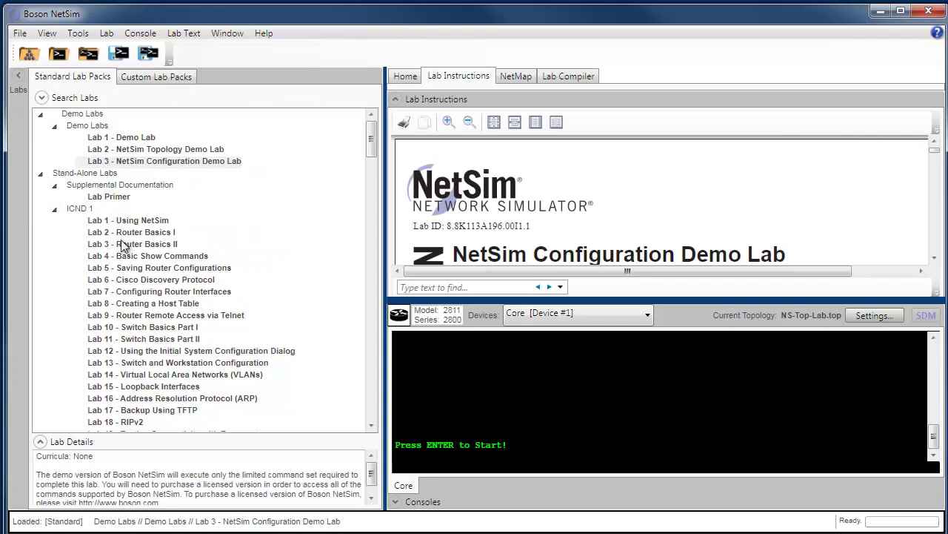
Step: Collapse the lab list, open the NetSim Configuration Demo Lab instructions in the external viewer, and move that window aside
left_click(19, 77)
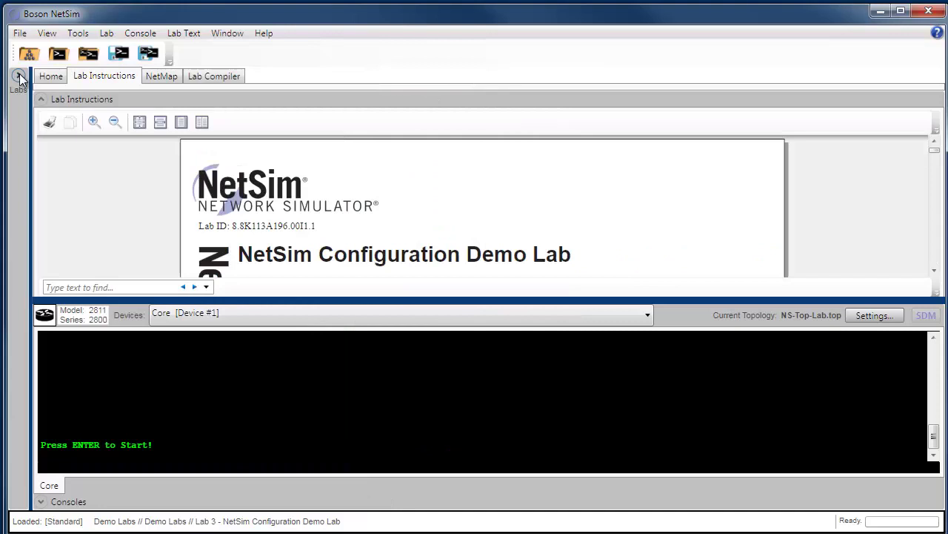
left_click(183, 34)
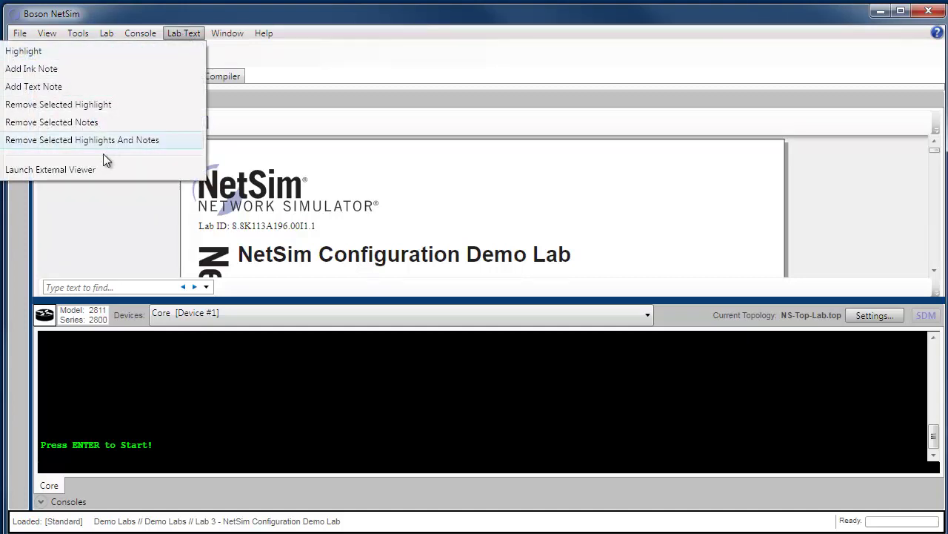
left_click(89, 174)
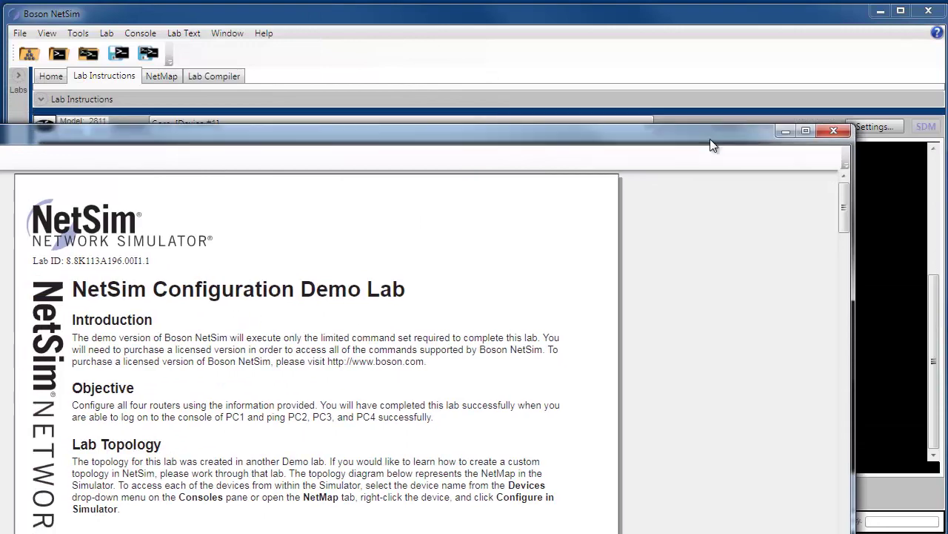
left_click_drag(710, 138, 0, 60)
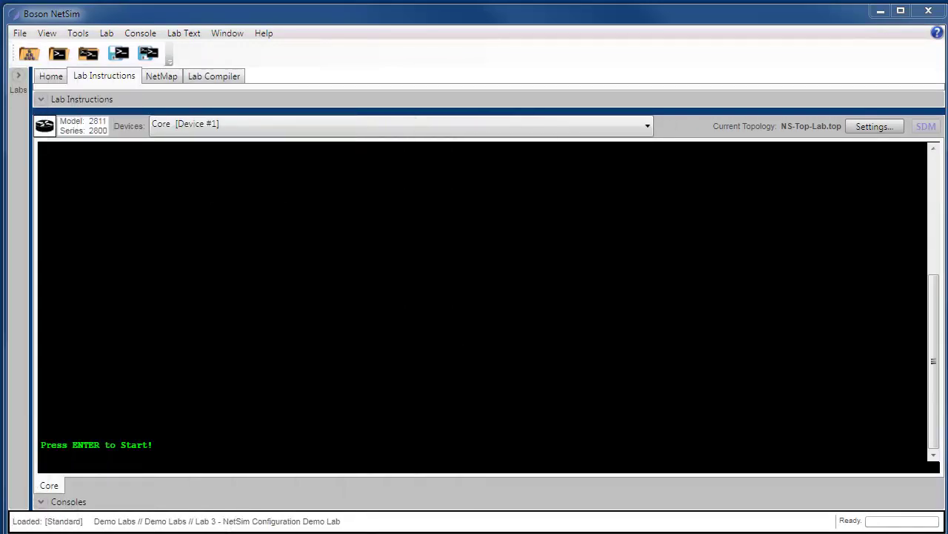
Step: Examine the NS-Top-Lab.top topology in the NetMap, from the Core router through to Router4 and the PCs
left_click(163, 79)
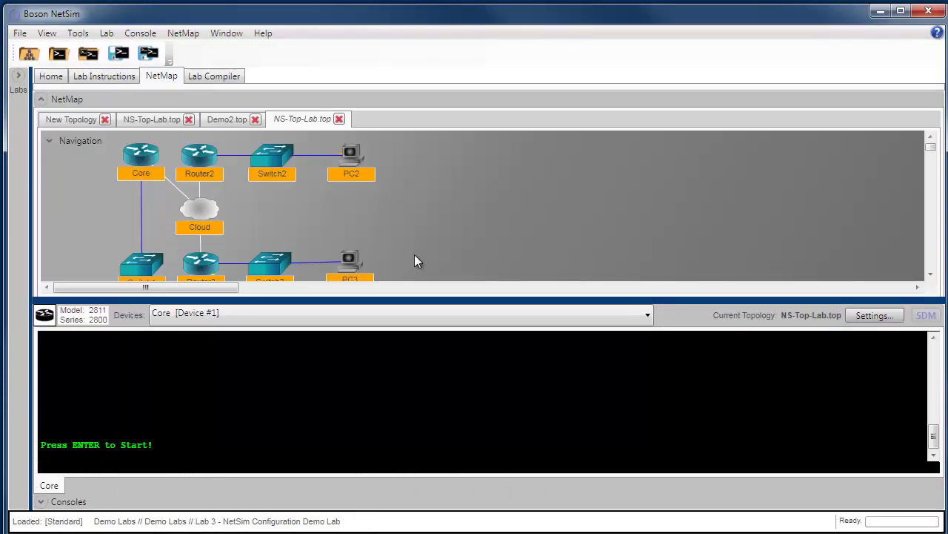
scroll(414, 241, "down", 2)
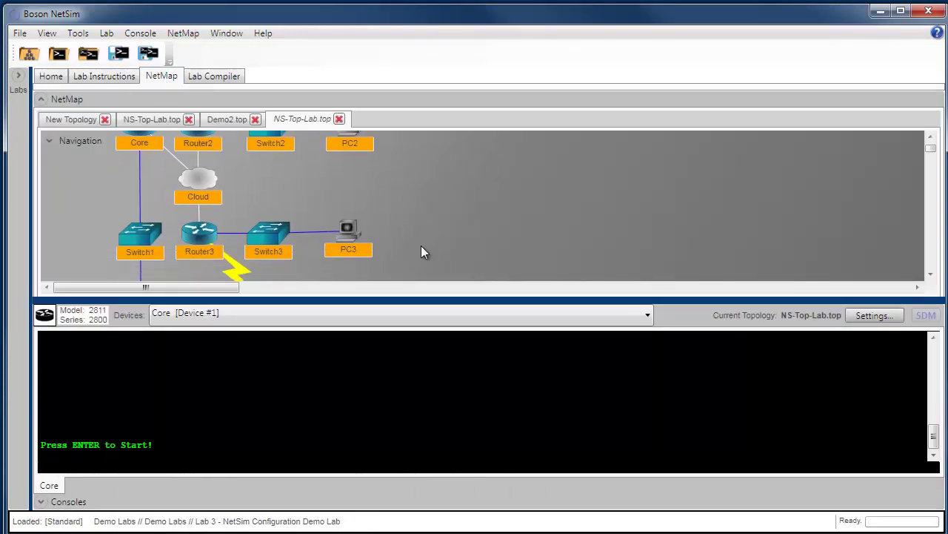
scroll(421, 229, "down", 3)
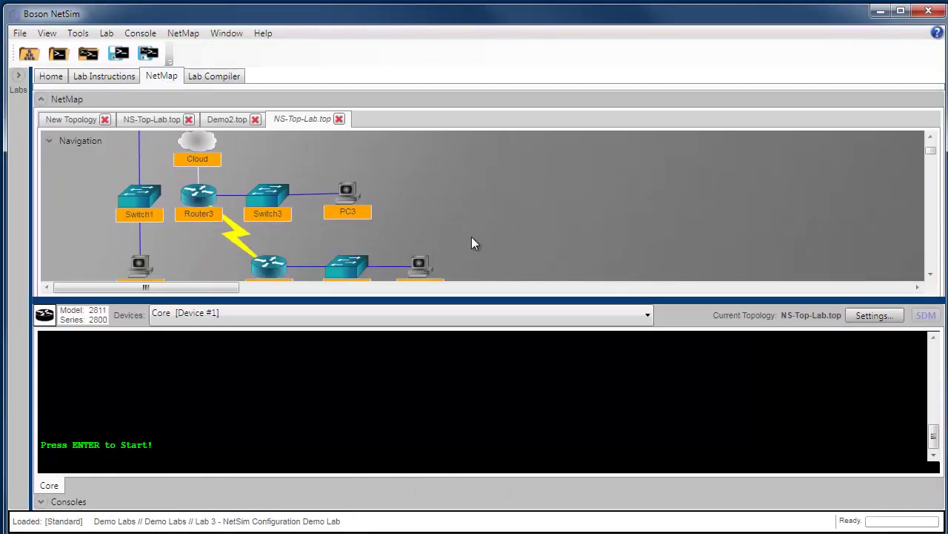
scroll(473, 243, "down", 3)
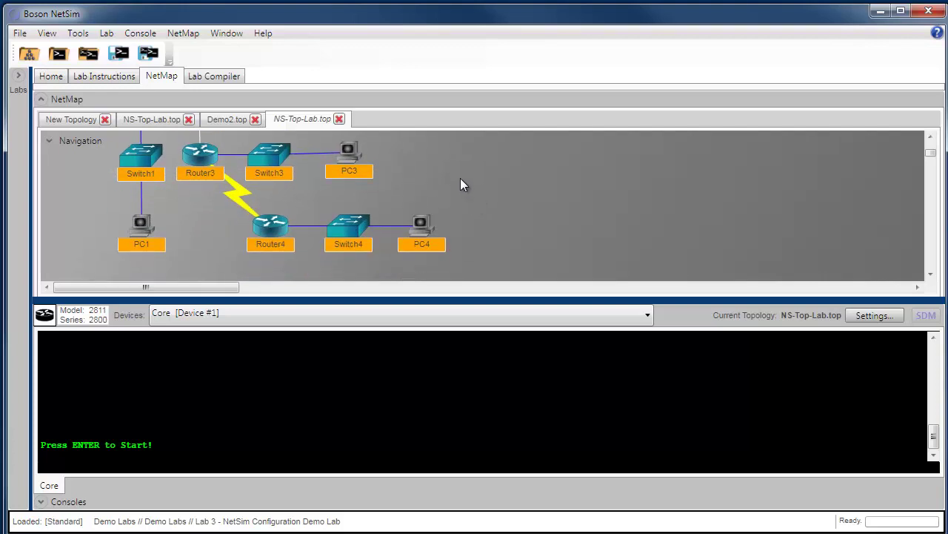
scroll(447, 175, "up", 5)
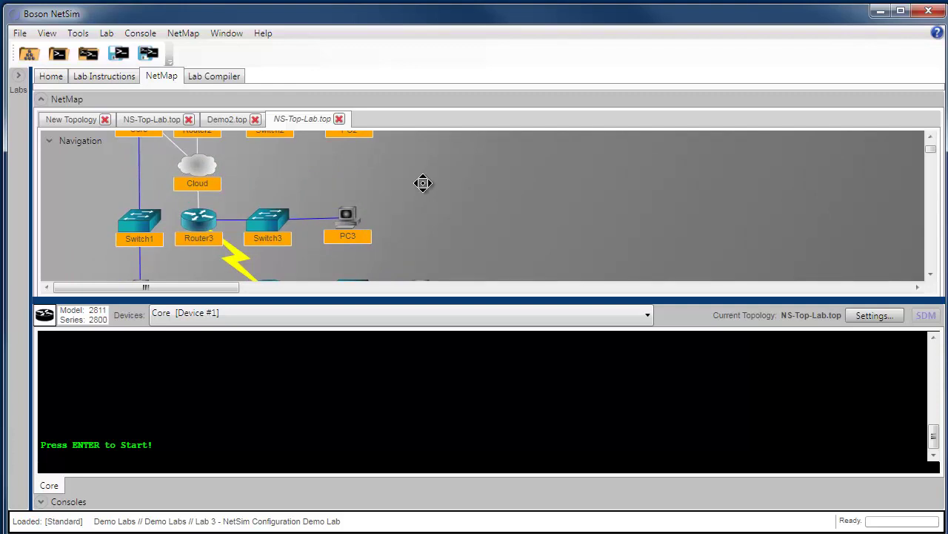
left_click_drag(423, 182, 440, 228)
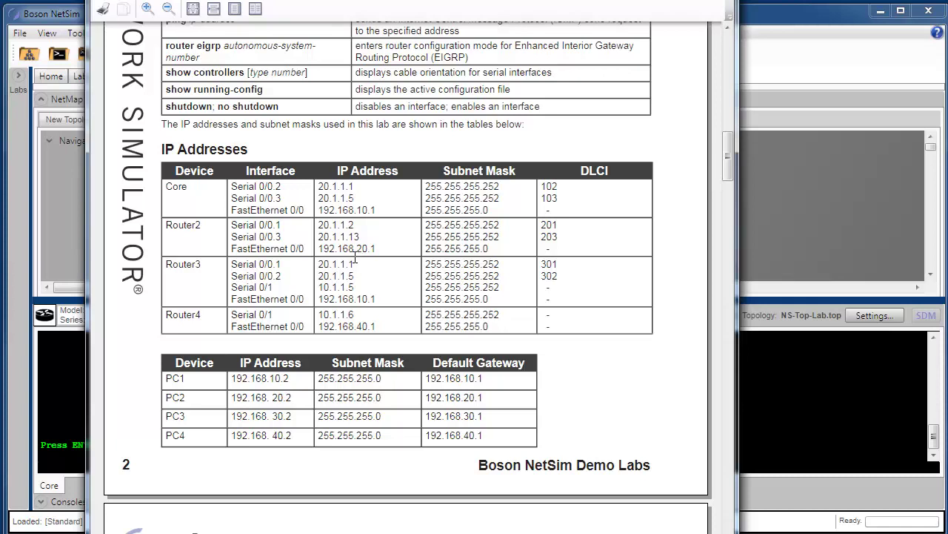
Step: Open simulator consoles for Router2, Router3 and Router4 from the NS-Top-Lab.top network map
left_click(55, 486)
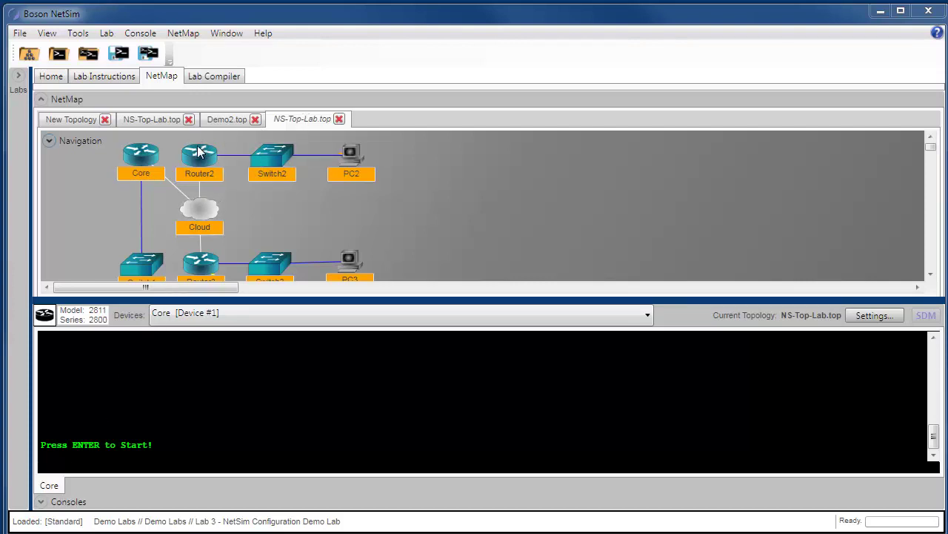
mouse_move(198, 160)
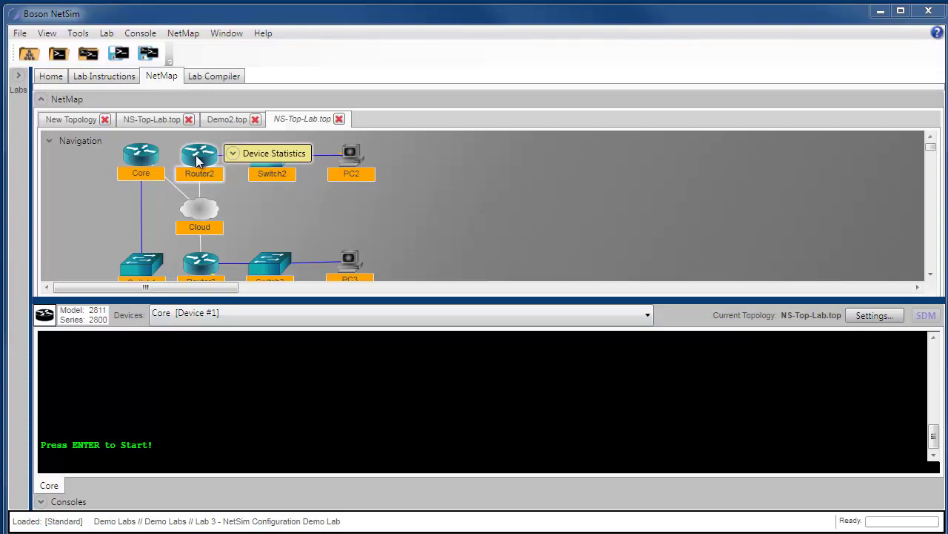
right_click(144, 173)
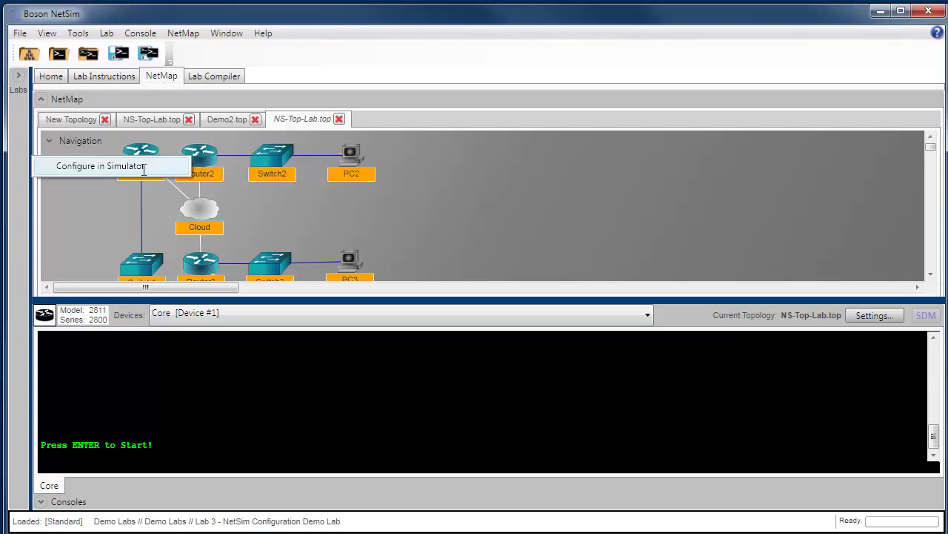
left_click(144, 167)
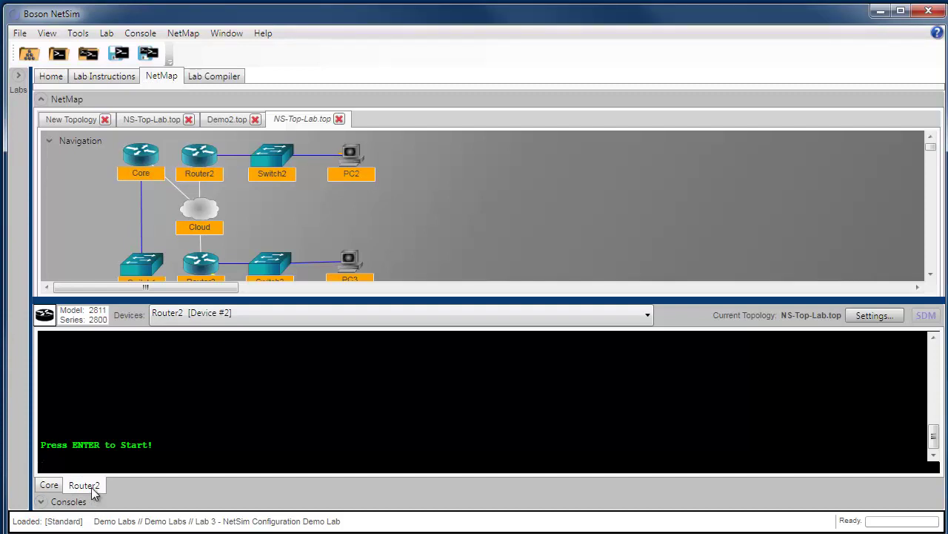
left_click(936, 279)
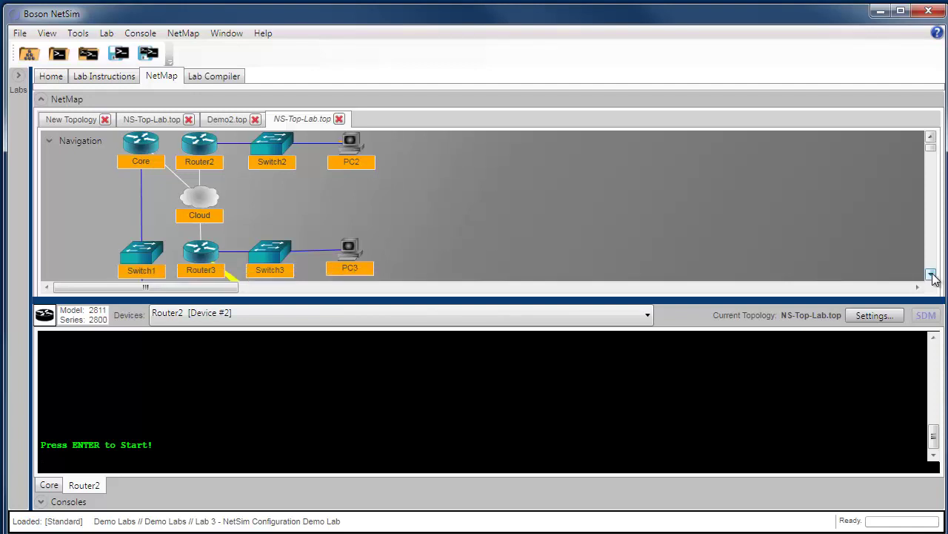
right_click(207, 254)
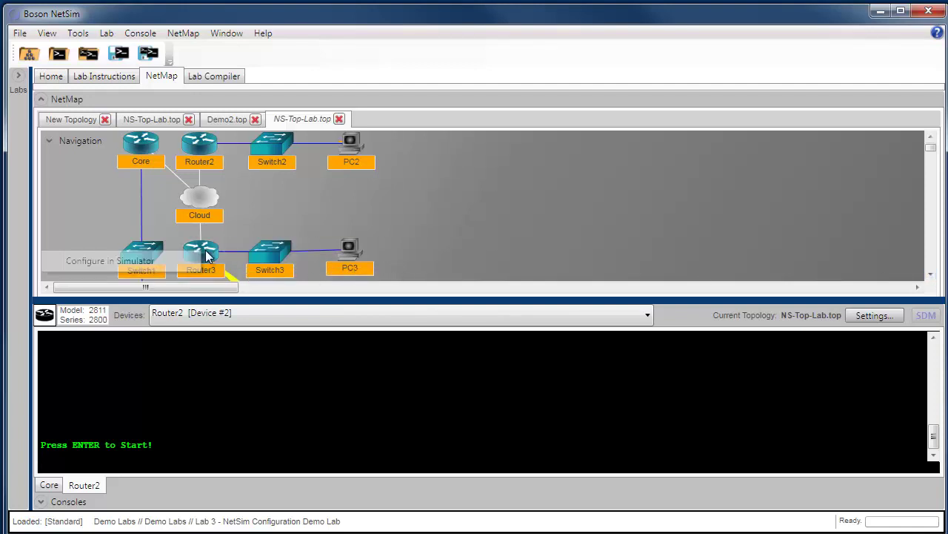
left_click(136, 266)
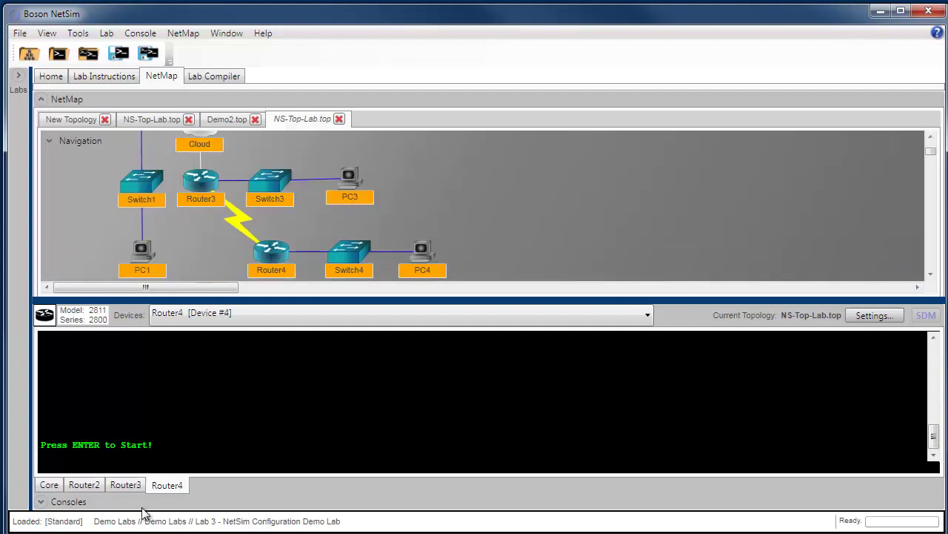
Step: Start the console sessions on Router4, Router3, Router2 and Core so each one reaches its command prompt
left_click(52, 487)
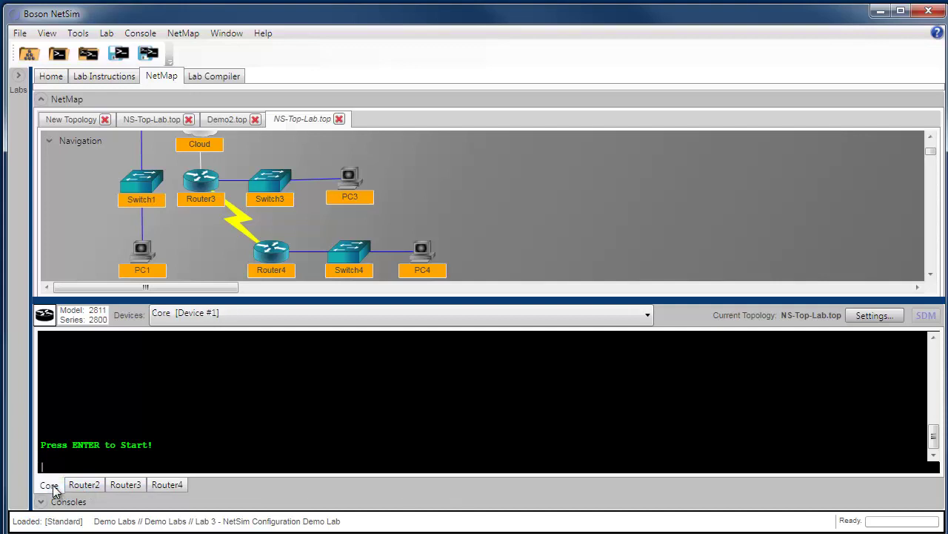
left_click(83, 486)
left_click(113, 481)
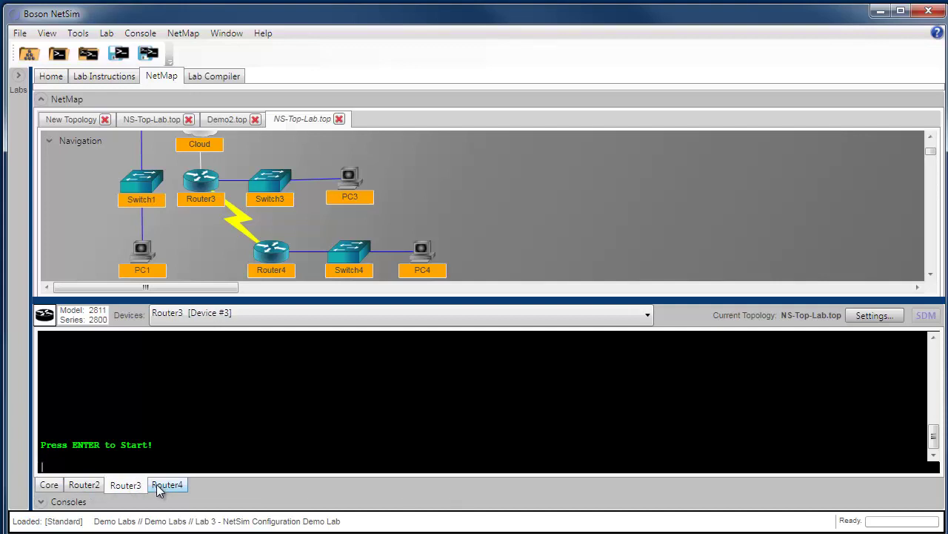
left_click(157, 484)
key("Return")
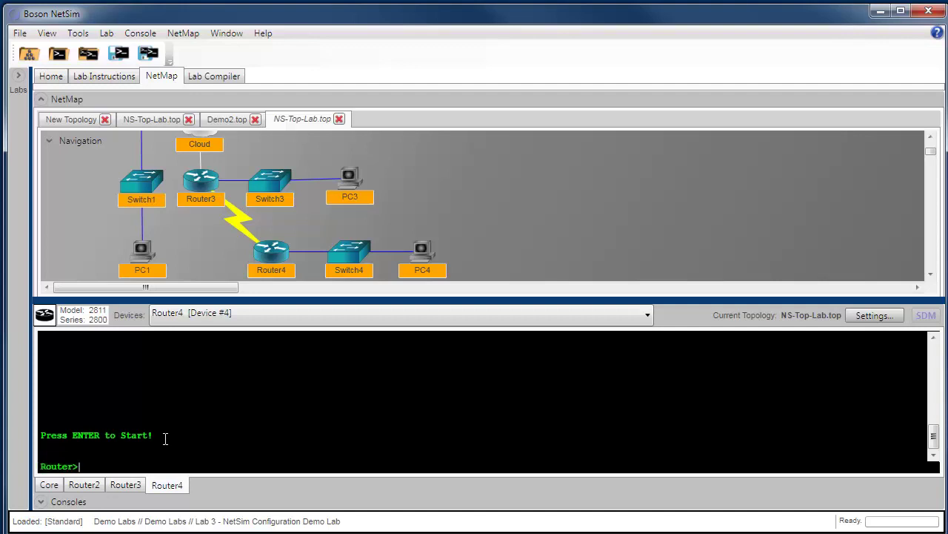
left_click(132, 482)
key("Return")
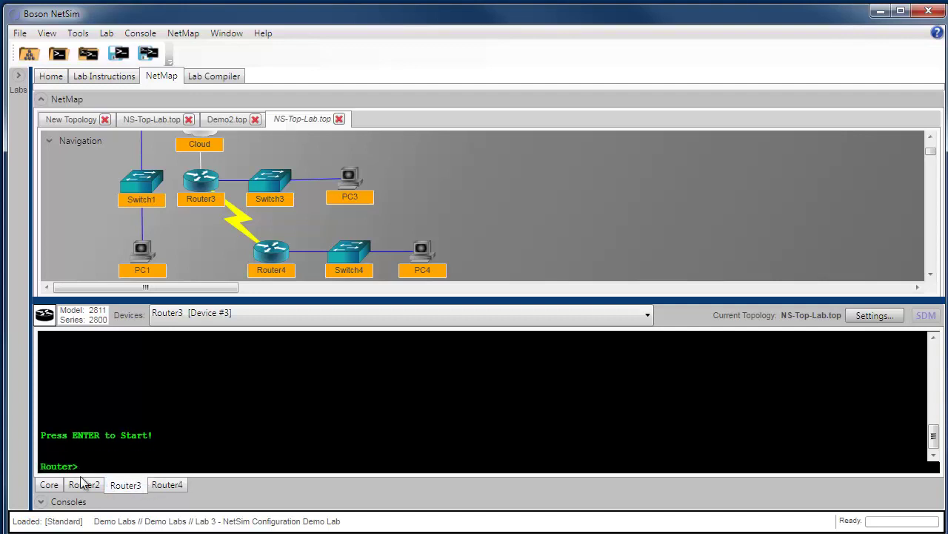
left_click(80, 484)
key("Return")
left_click(44, 486)
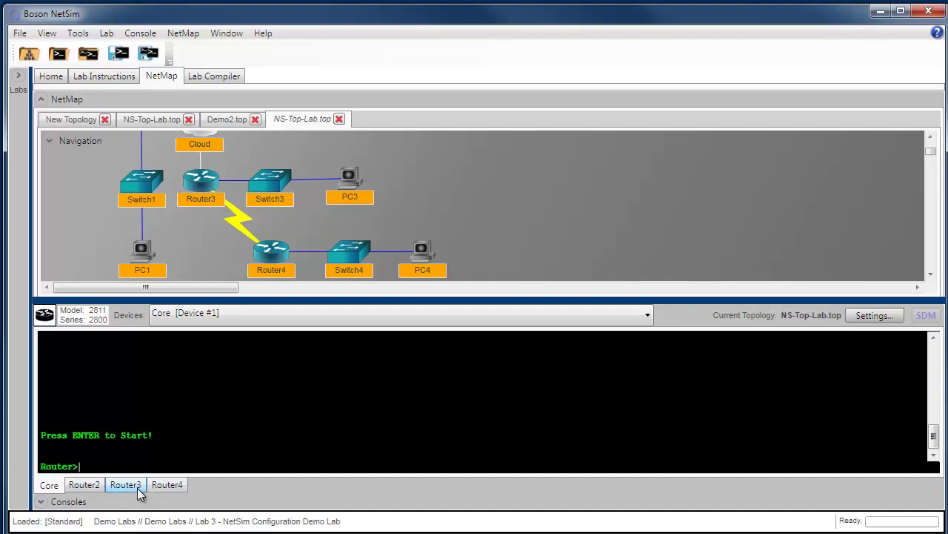
left_click(83, 487)
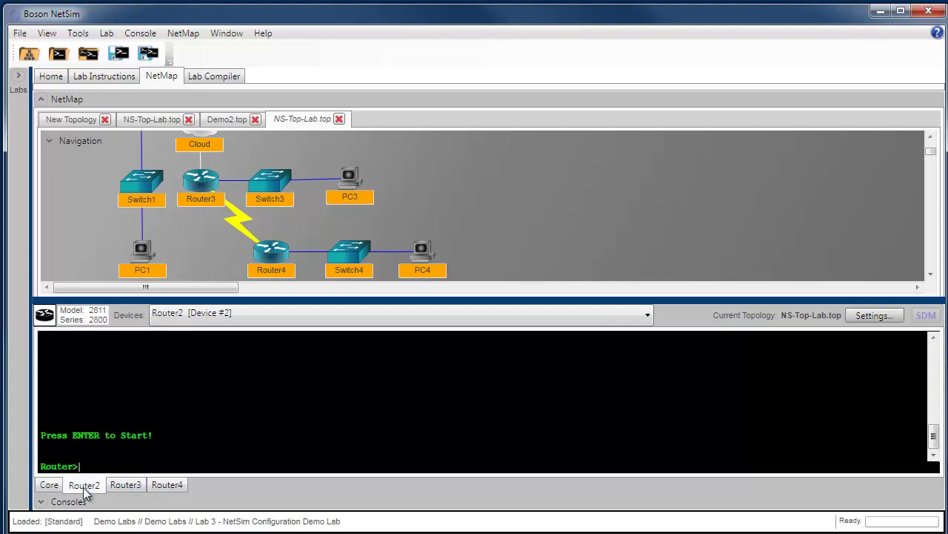
left_click(124, 483)
left_click(164, 487)
left_click(80, 487)
left_click(50, 485)
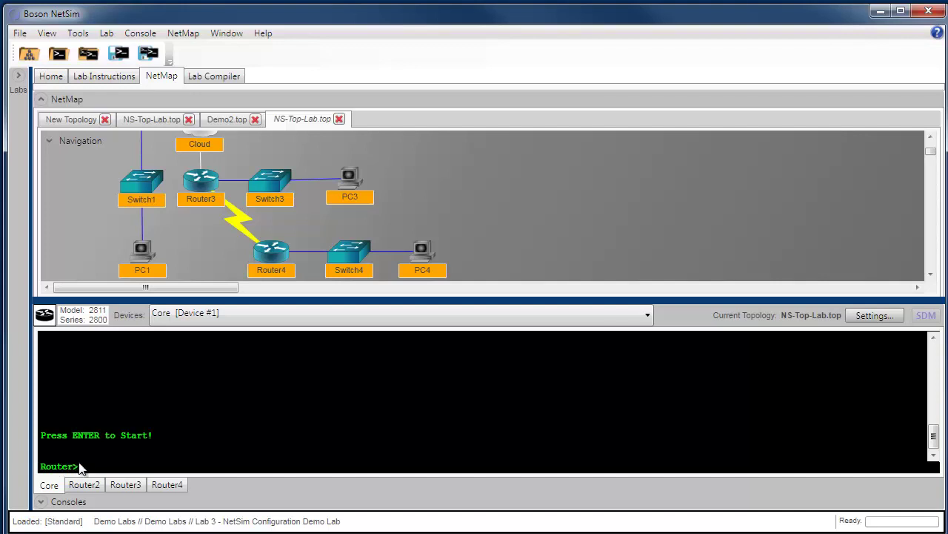
left_click(82, 486)
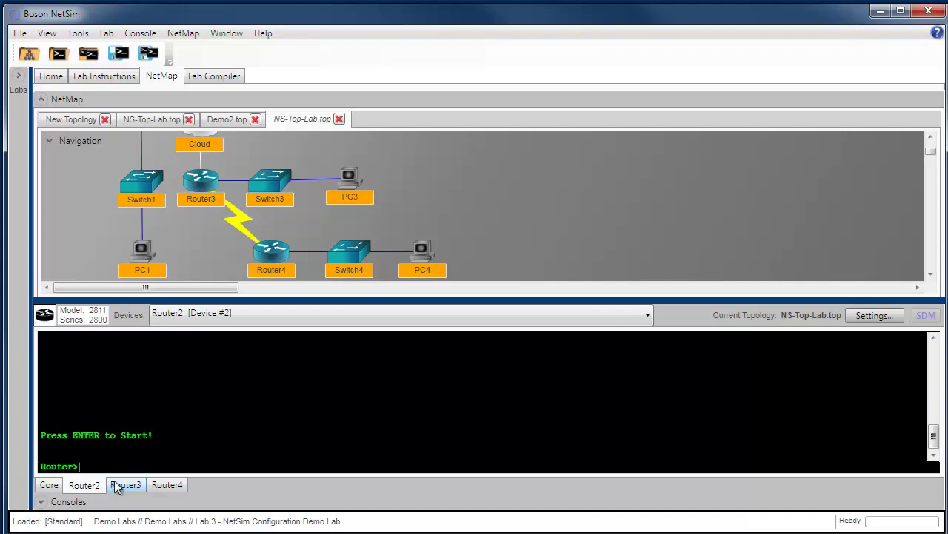
left_click(115, 481)
left_click(160, 480)
left_click(126, 485)
left_click(83, 484)
Step: On the Core router, enter privileged mode and global configuration mode, and set the hostname to Core
left_click(49, 485)
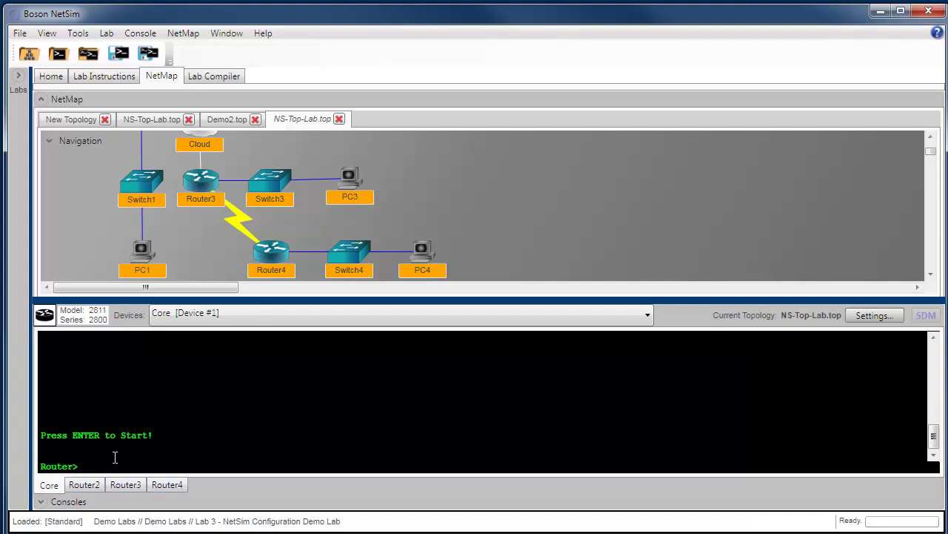
key("Return")
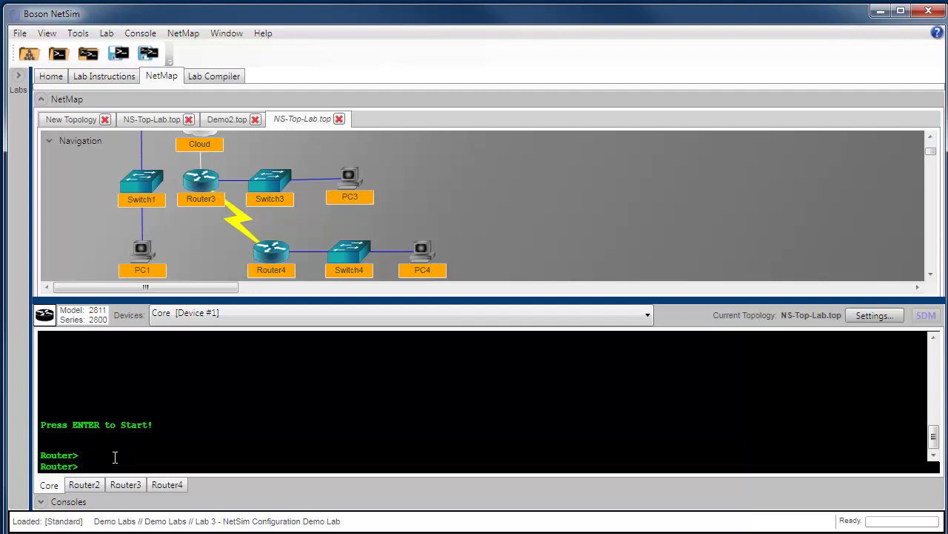
type("enable")
key("Return")
key("Return")
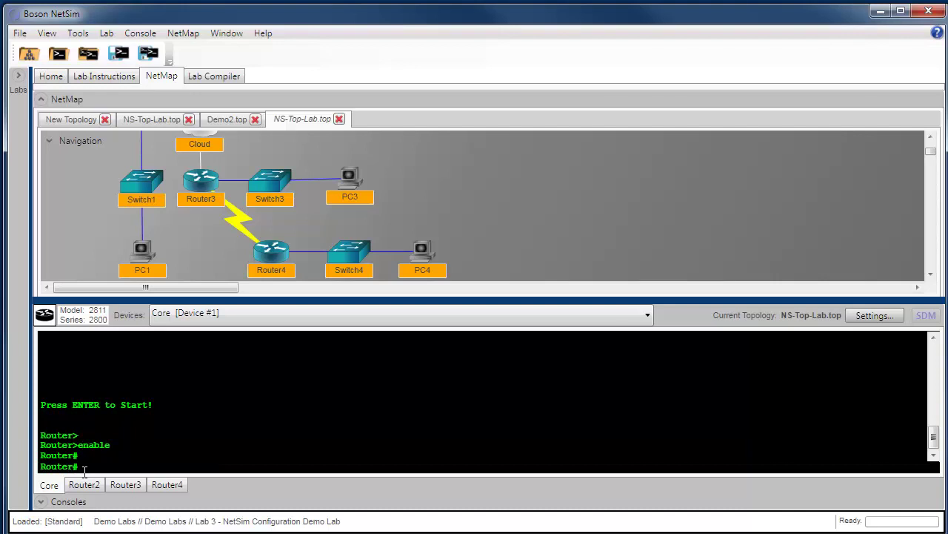
type("configure terminal")
key("Return")
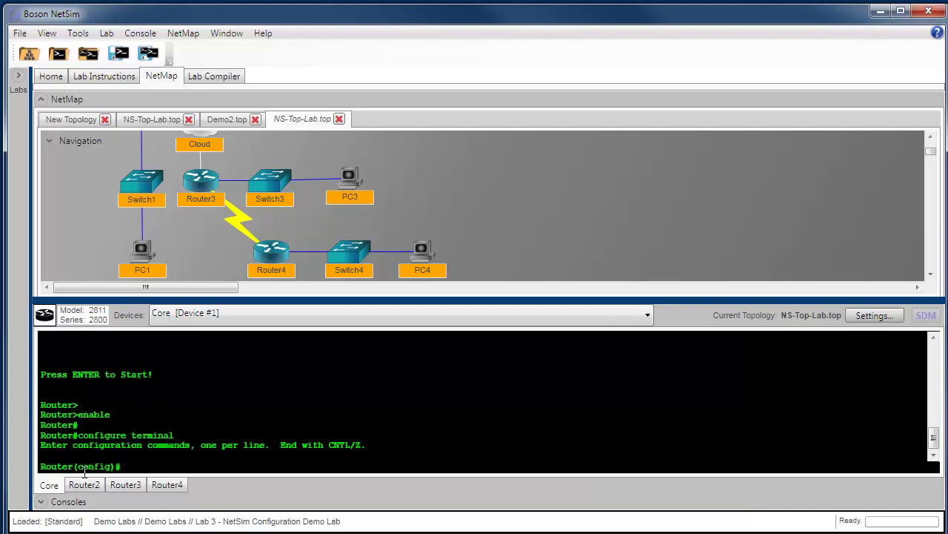
type("hostname Core")
key("Return")
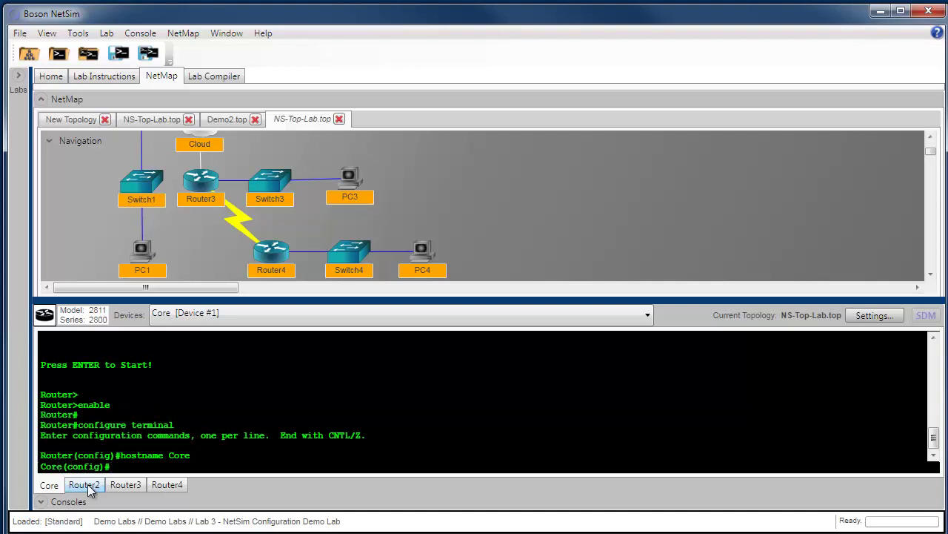
Step: On Router3, enter privileged mode with enable, open configure terminal, and set the hostname to Router3
left_click(85, 484)
left_click(128, 483)
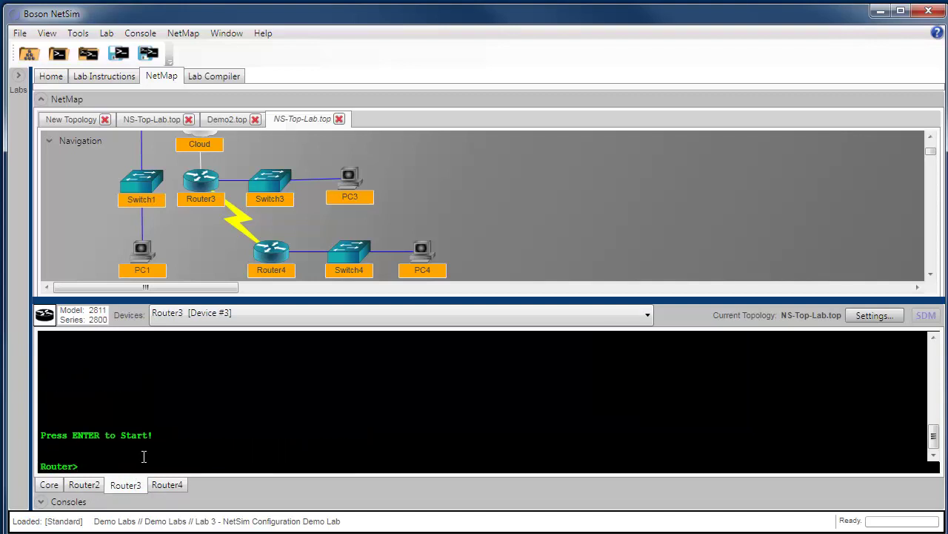
type("enable")
key("Return")
type("confi")
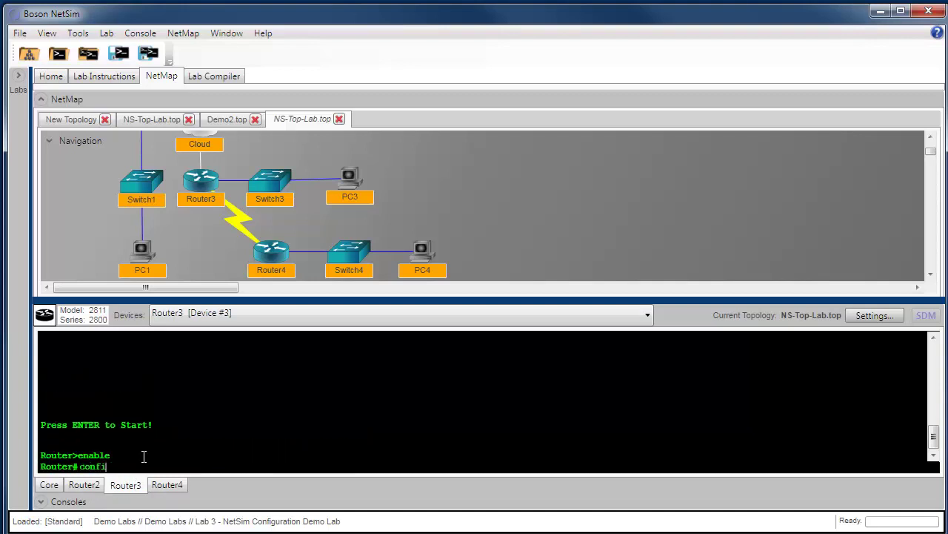
type("gure terminal")
key("Return")
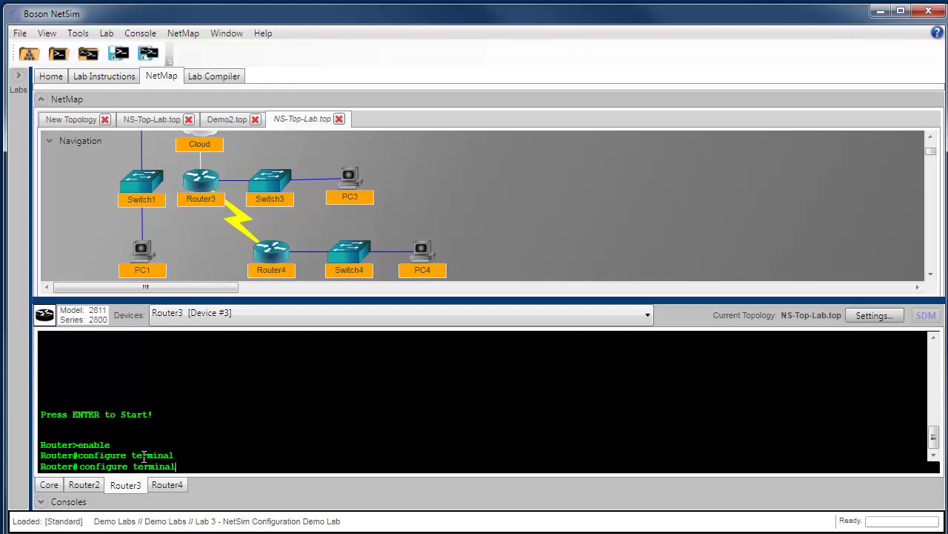
type("hostname Ro")
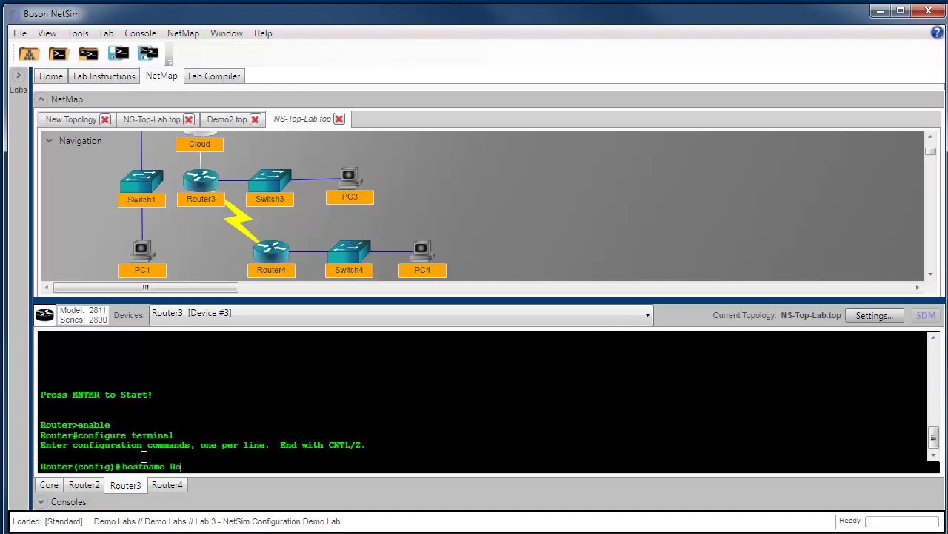
type("uter3")
key("Return")
Step: On Router4, enter privileged mode with enable, open configure terminal, and set the hostname to Router4
left_click(158, 481)
type("ena")
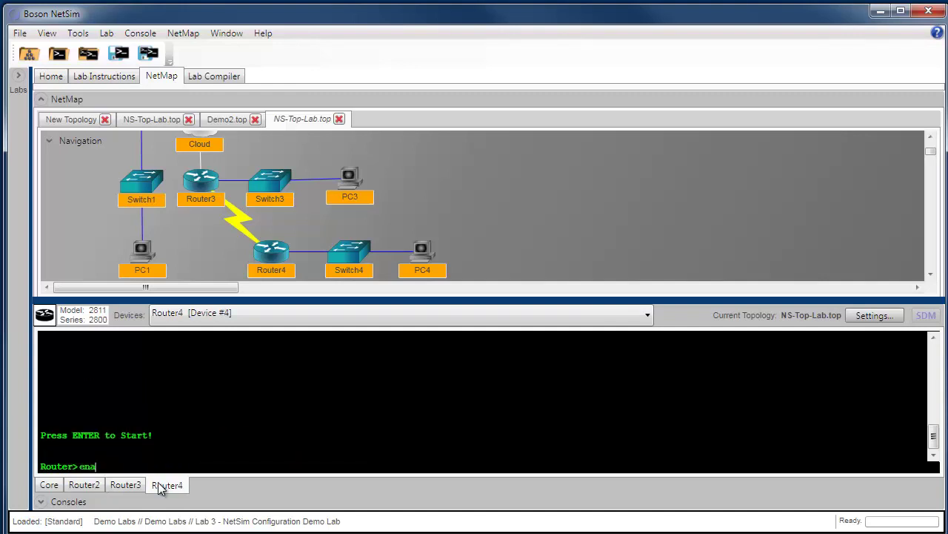
type("ble")
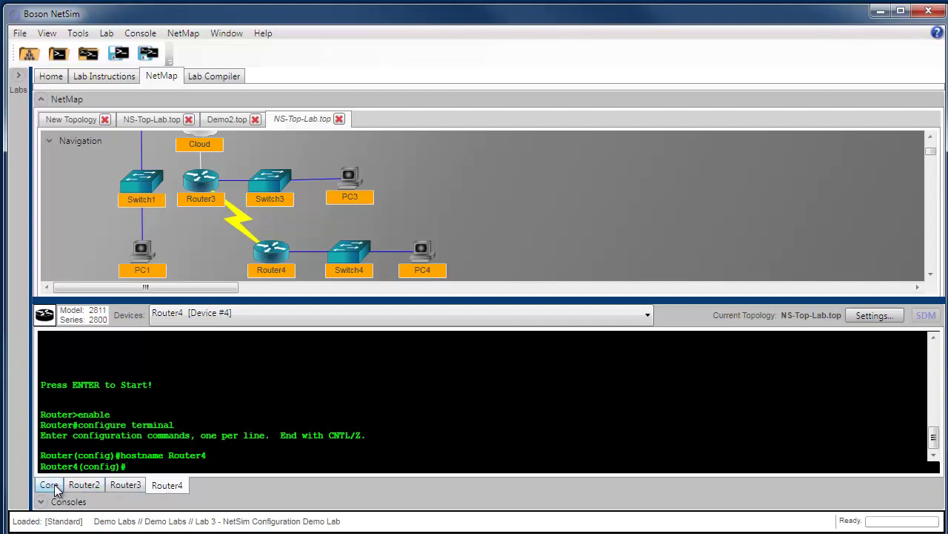
Step: Check the hostname prompts in the Core, Router2, Router3 and Router4 consoles
left_click(48, 485)
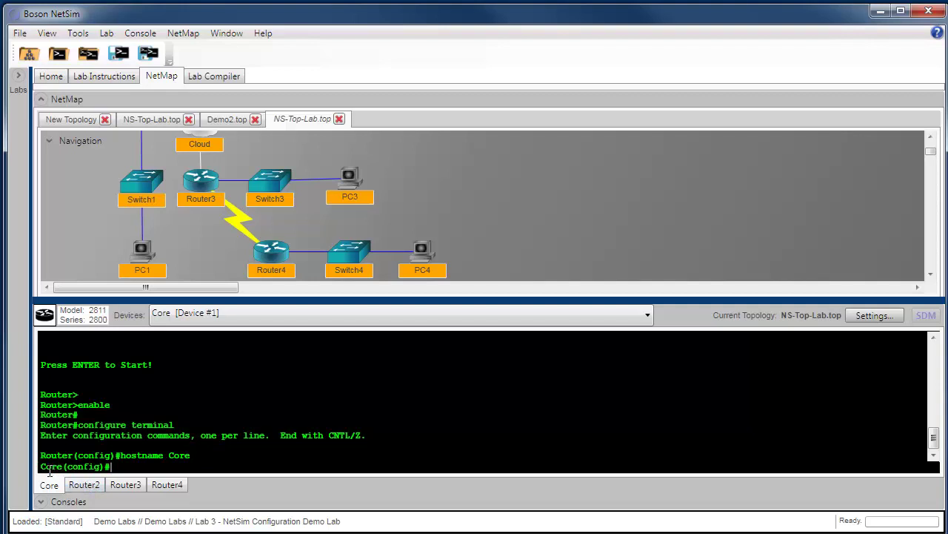
left_click(81, 484)
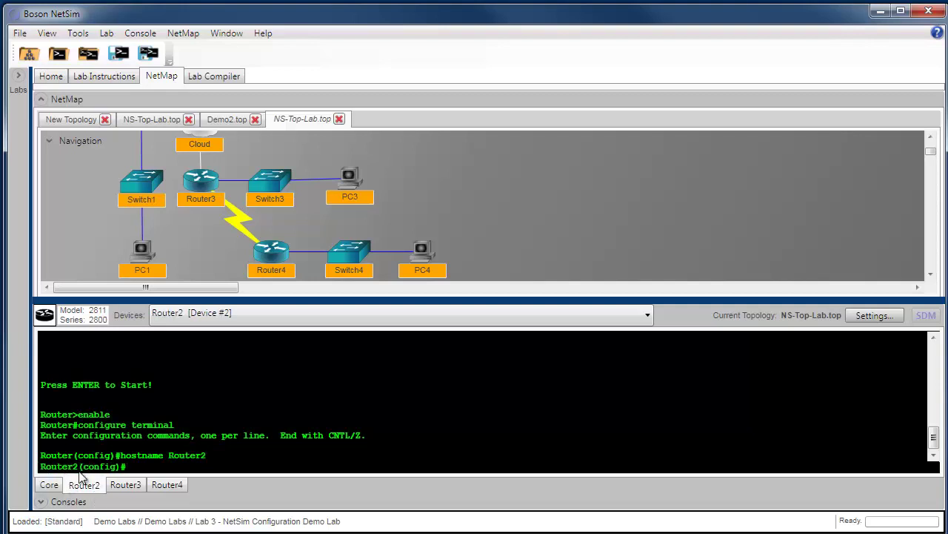
left_click(156, 485)
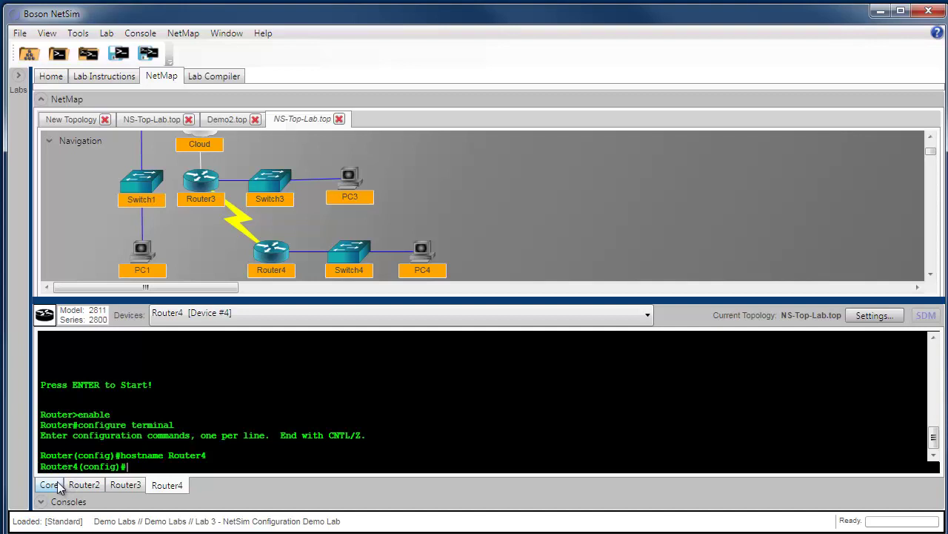
left_click(59, 486)
left_click(77, 485)
left_click(115, 484)
left_click(157, 486)
Step: On Core, configure interface fastethernet0/0 with IP address 192.168.10.1 255.255.255.0 and enable it with no shutdown
left_click(47, 486)
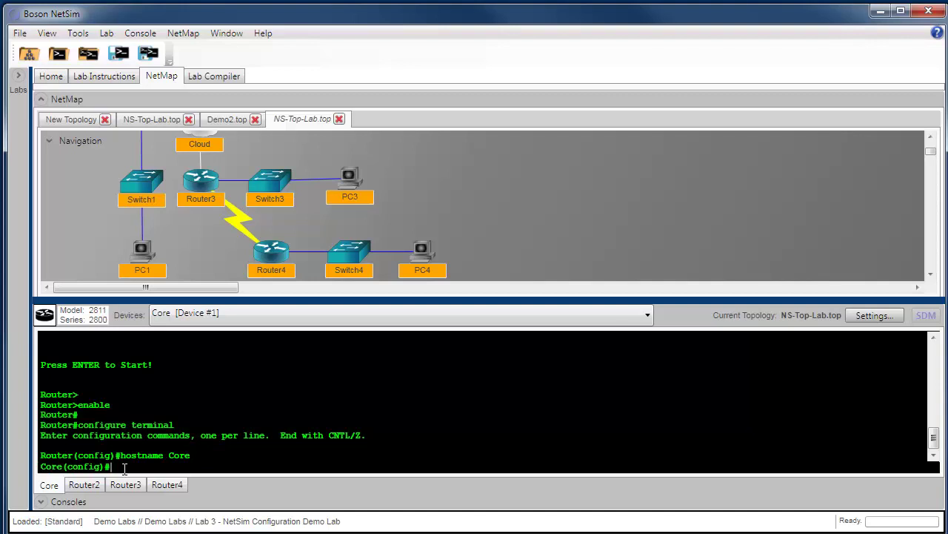
type("interface fastethernet0/0")
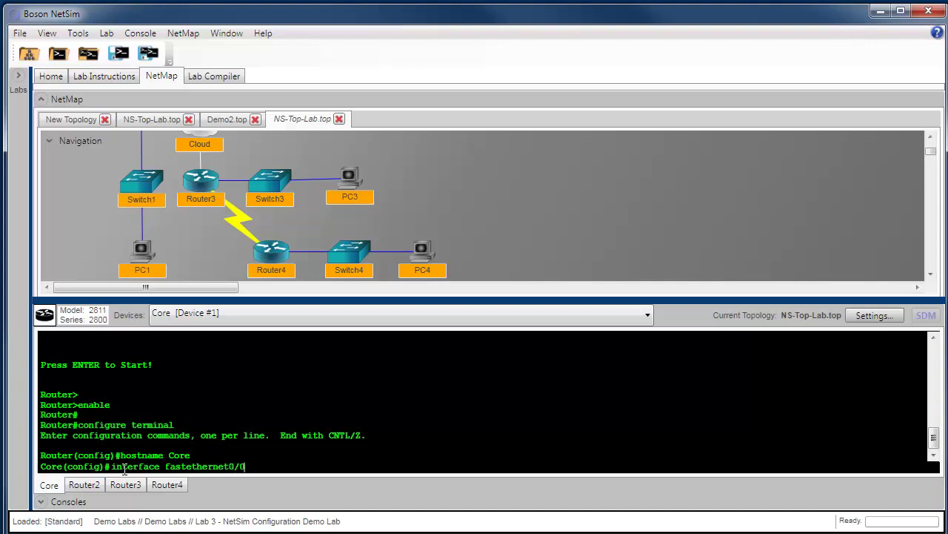
key("Return")
type("i")
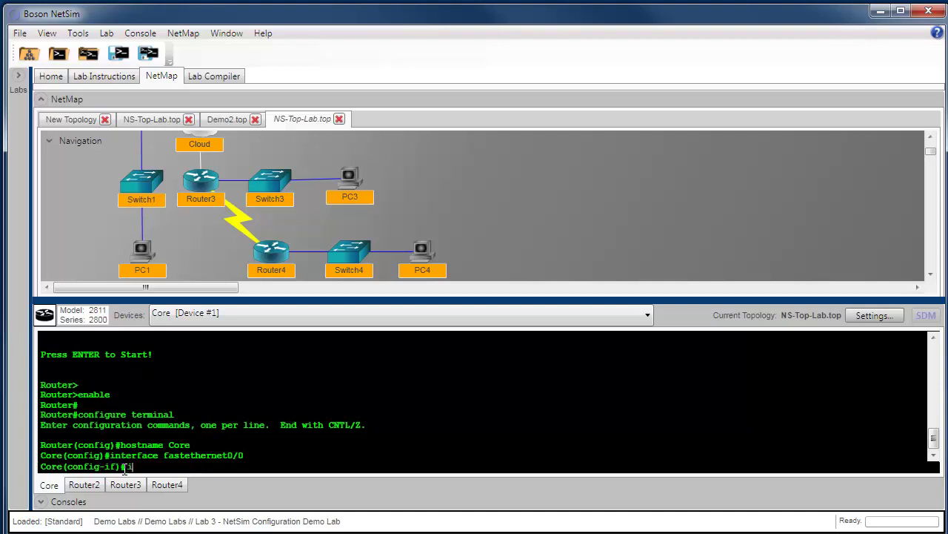
type("p address 192.168.10.1")
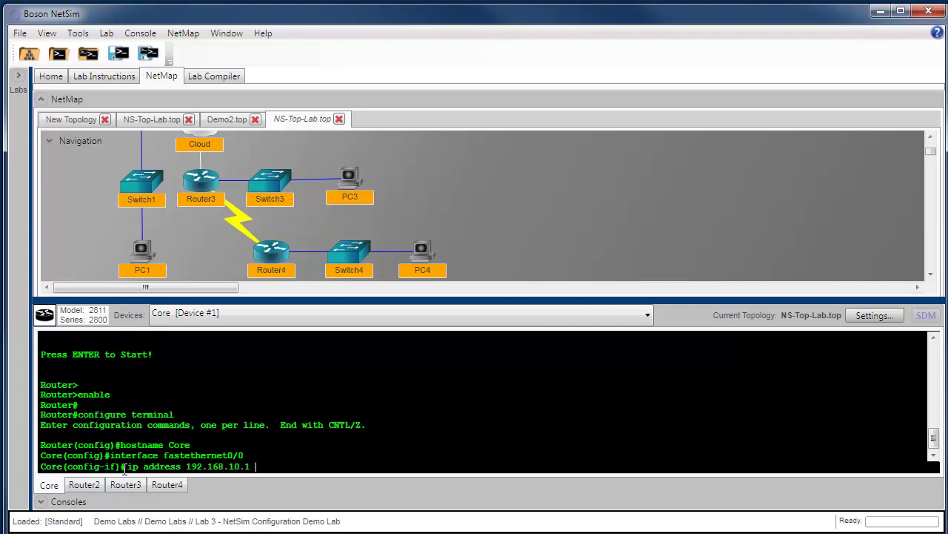
type(" 255.255.255.0")
key("Return")
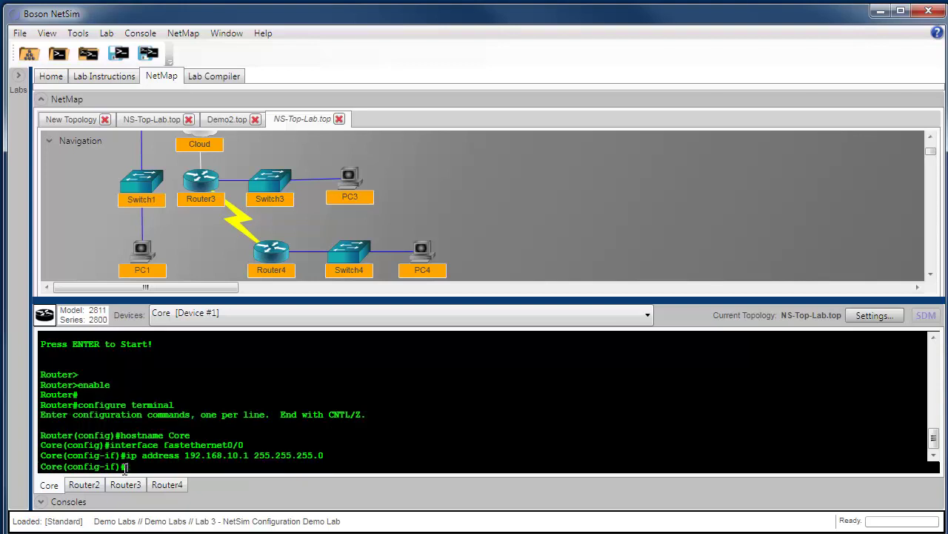
type("no shutdown")
key("Return")
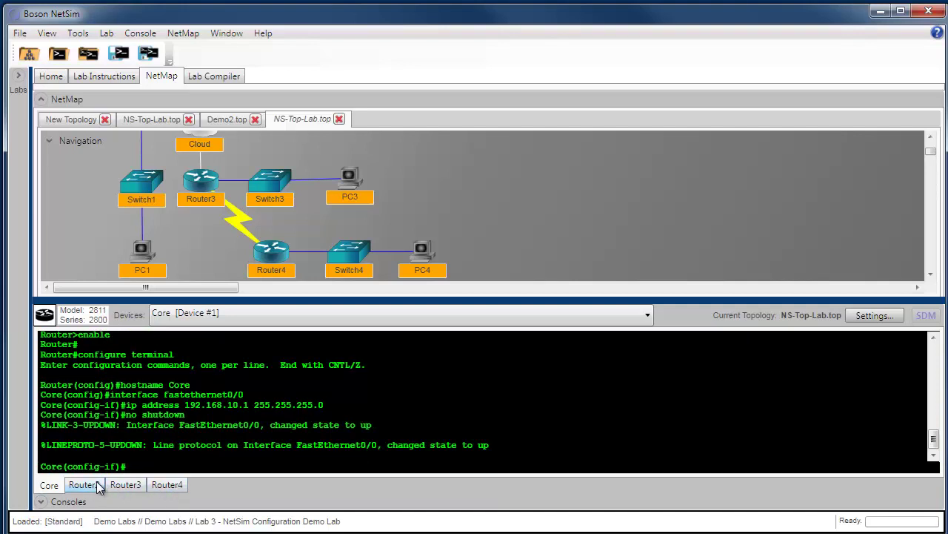
Step: On Router2, give interface fastethernet 0/0 the IP address 192.168.20.1 255.255.255.0 and enable it with no shutdown
left_click(94, 481)
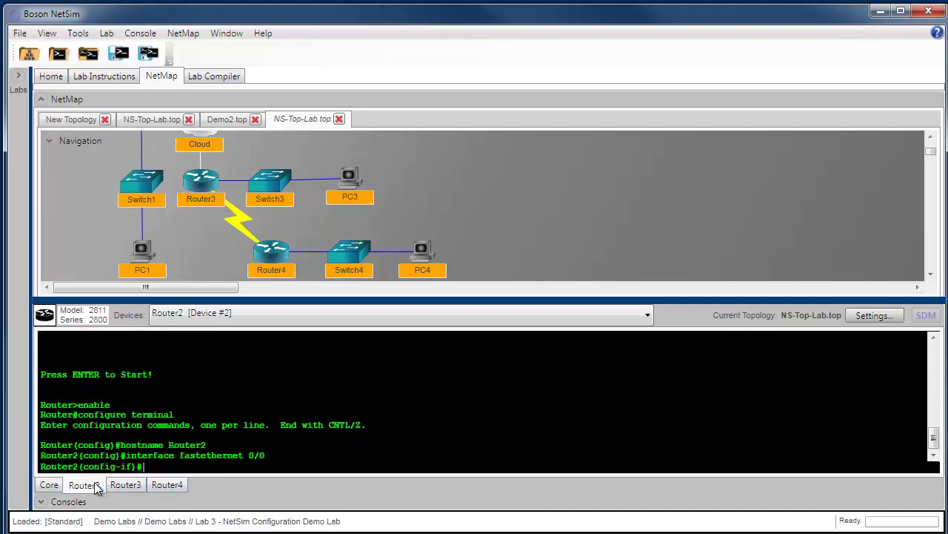
type("ip address 192.168.20.1 255.255.255.0")
key("Return")
type("n")
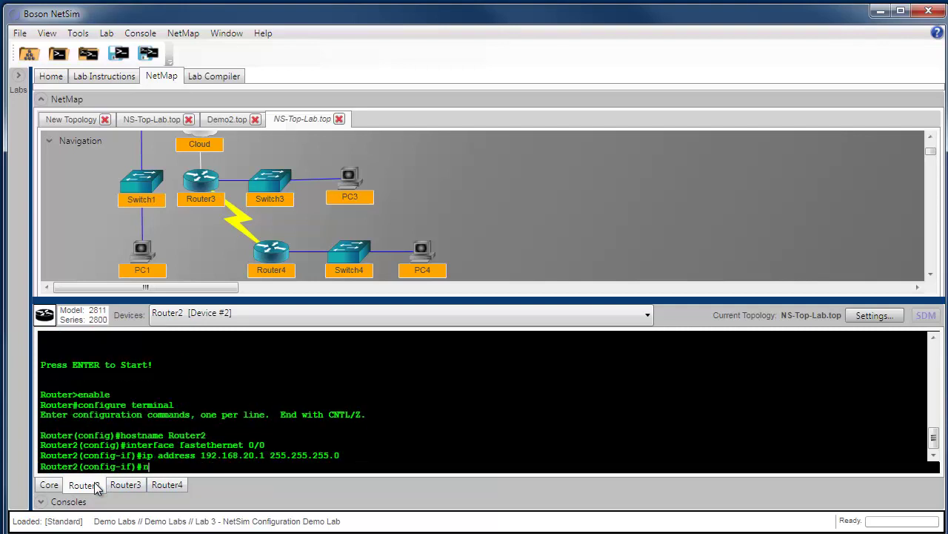
type("o shutdown")
Step: On Router3, configure interface fastethernet0/0 with IP address 192.168.30.1 255.255.255.0 and enable it with no shutdown
left_click(128, 486)
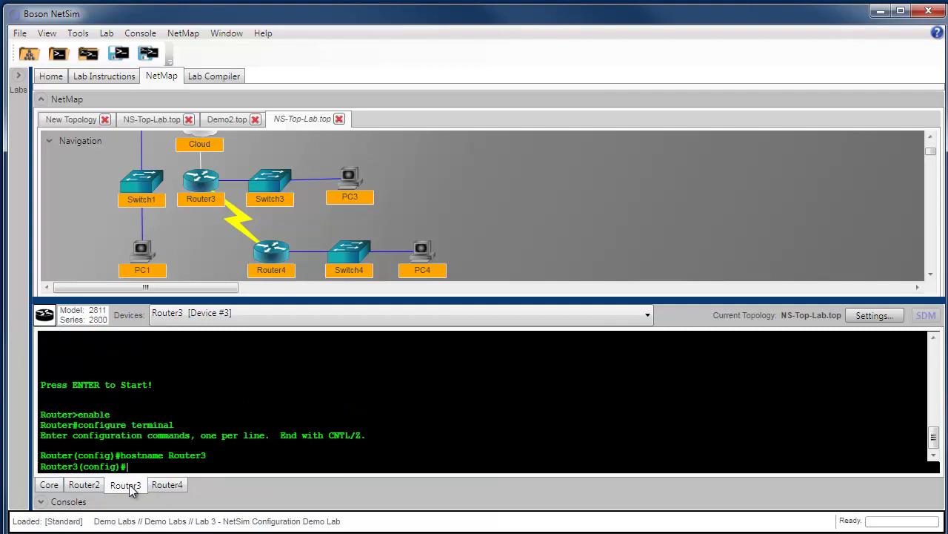
type("interface fastethernet0/0")
key("Return")
type("ip ad")
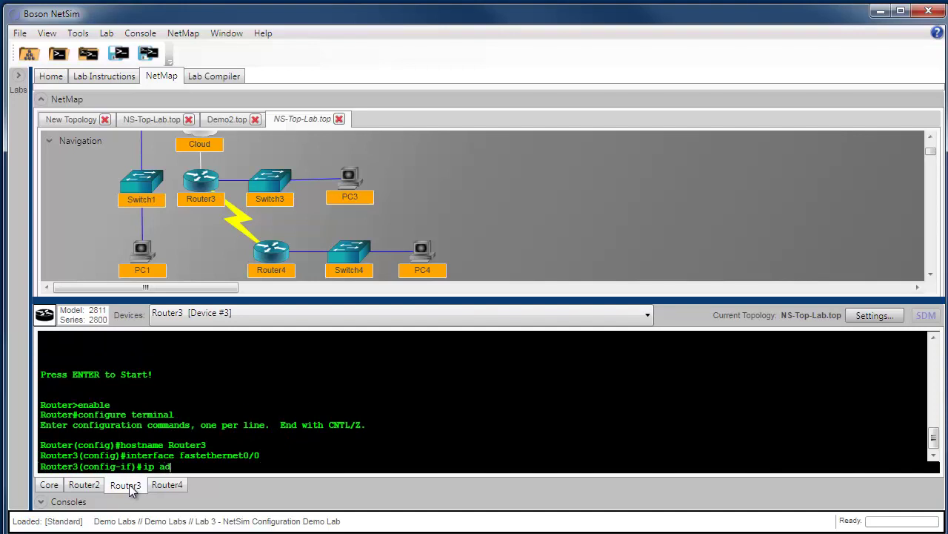
type("dress 192.168.30.1 255.255.255.0")
key("Return")
type("no shutdown")
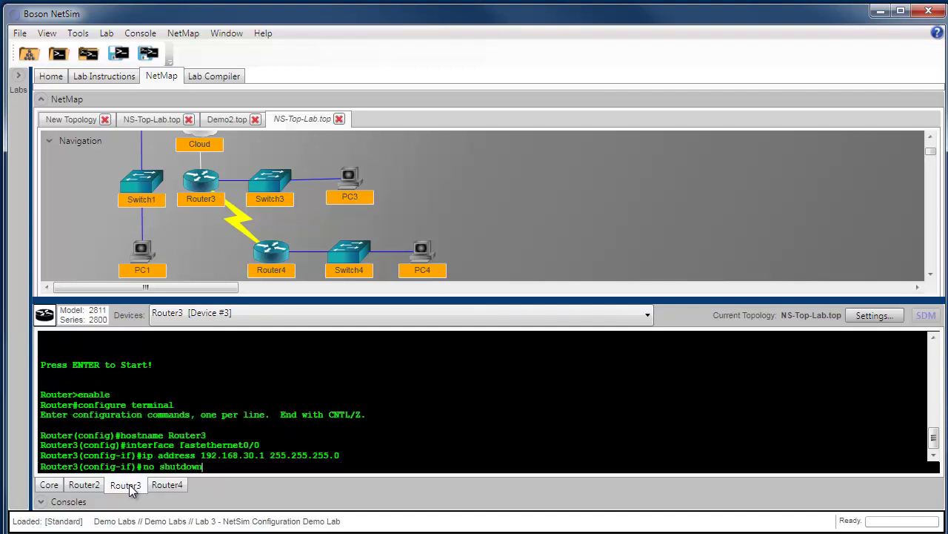
key("Return")
Step: On Router4, configure interface fastethernet0/0 with IP address 192.168.40.1 255.255.255.0 and enable it with no shutdown
left_click(152, 485)
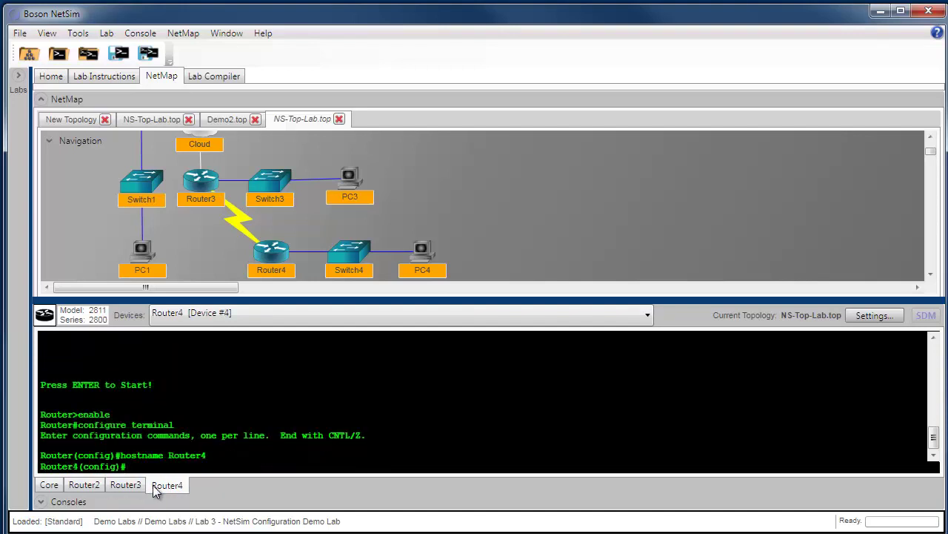
type("interface fastethernet0/0")
key("Return")
type("ip address 192.168.40.1 255.255.255.0")
key("Return")
type("no shutdown")
key("Return")
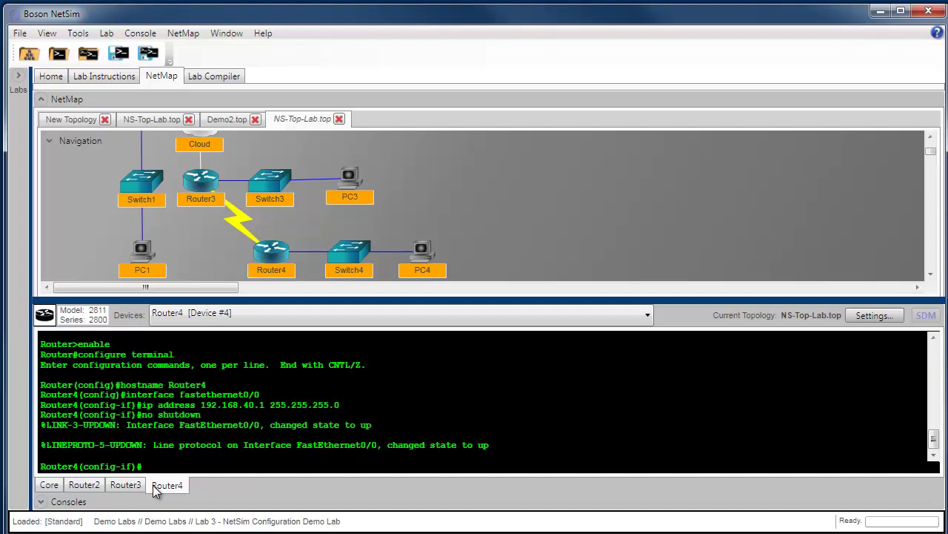
Step: Examine how PC2 and PC3 connect to their routers on the network map
left_click(50, 486)
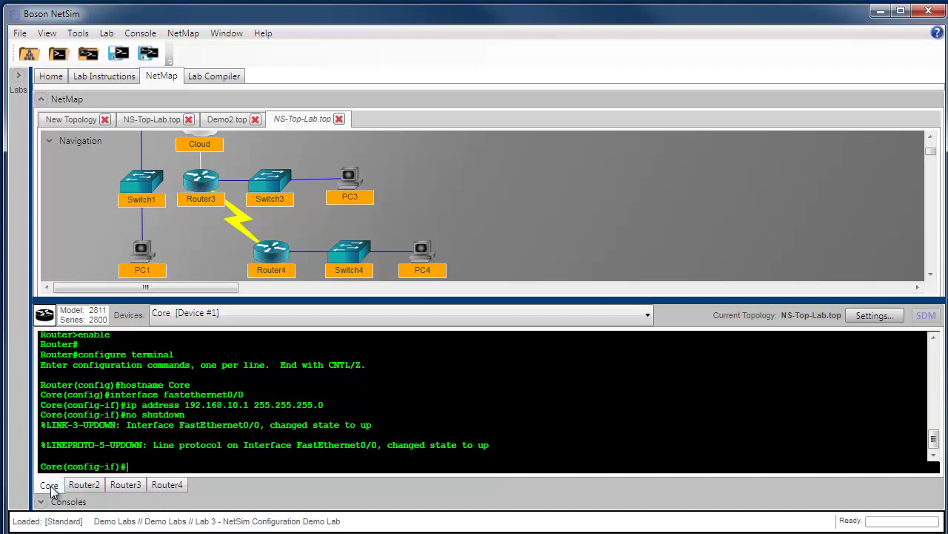
left_click(931, 142)
mouse_move(356, 163)
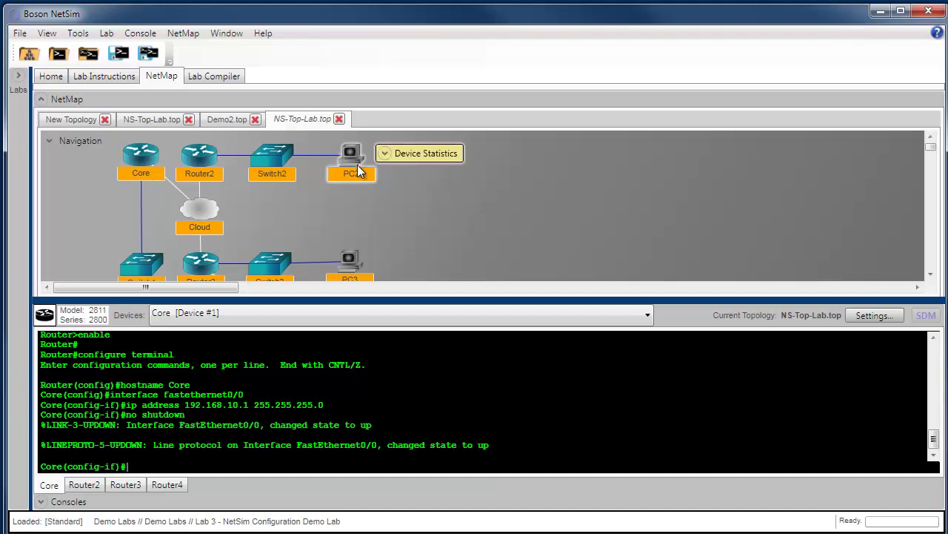
mouse_move(188, 169)
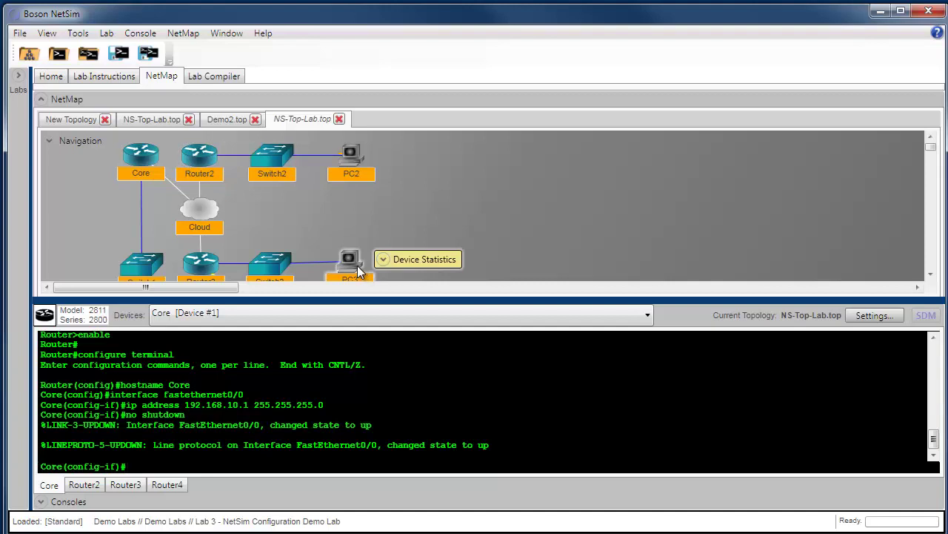
mouse_move(199, 271)
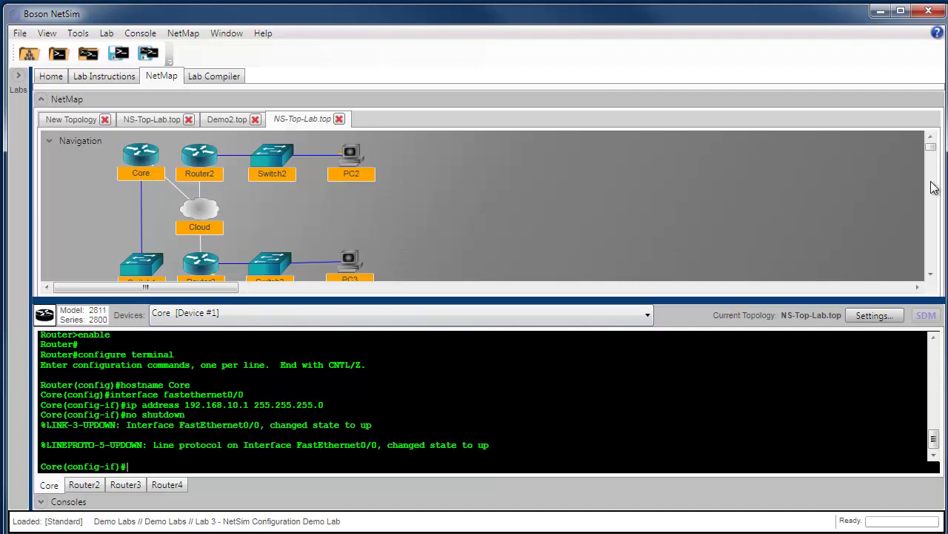
right_click(345, 159)
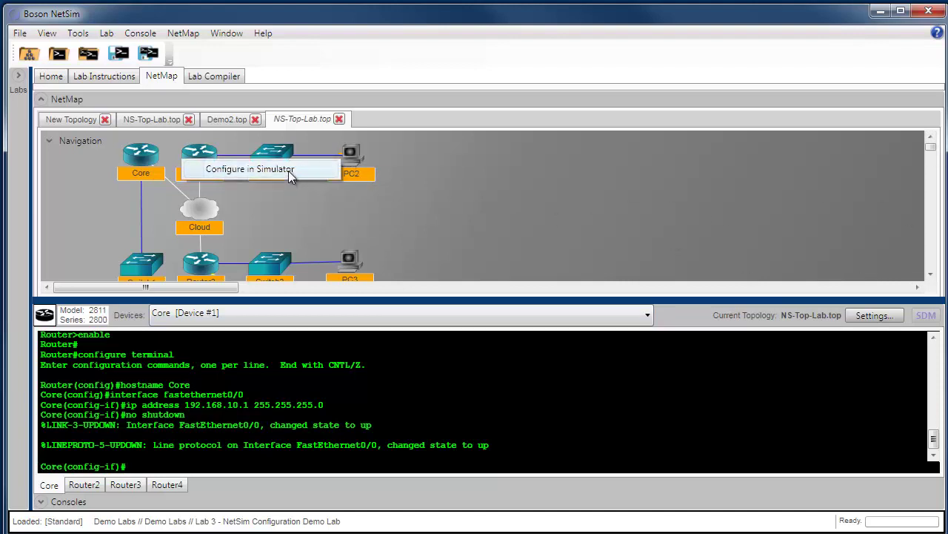
left_click(442, 200)
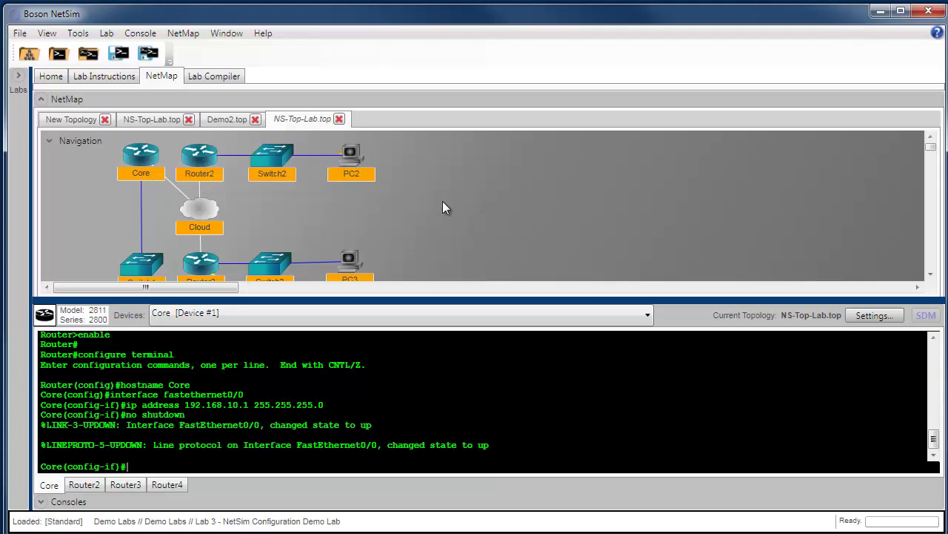
Step: Open device consoles for PC1, PC2, PC3 and PC4 and start their sessions
left_click(299, 319)
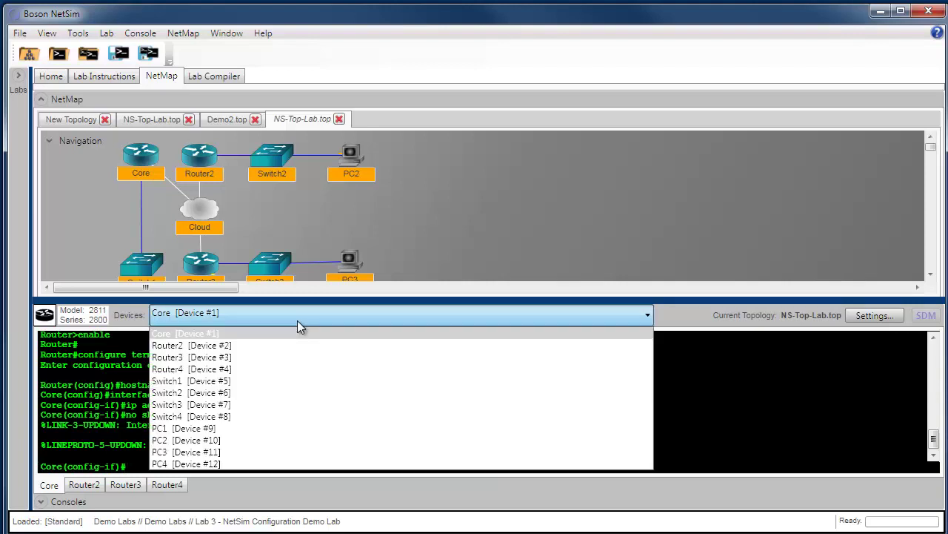
left_click(186, 429)
left_click(225, 323)
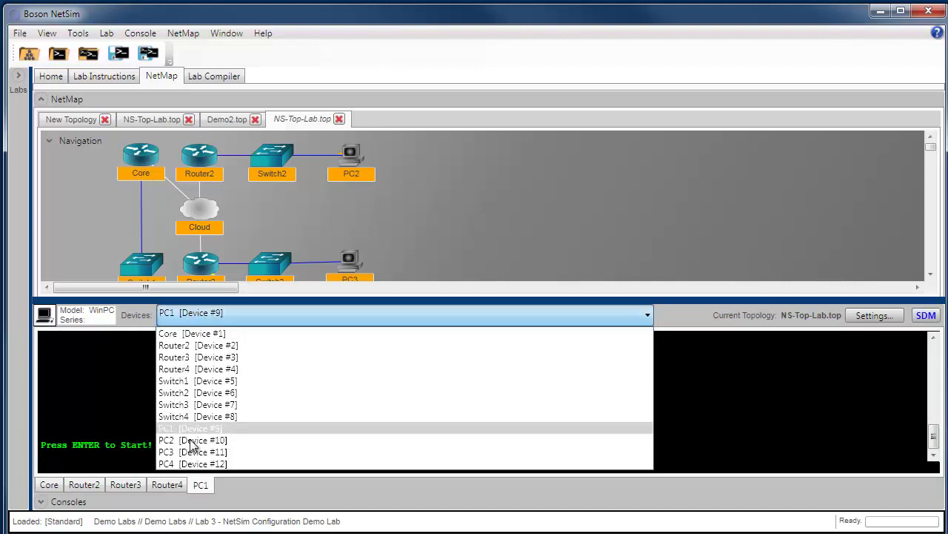
left_click(189, 450)
left_click(224, 319)
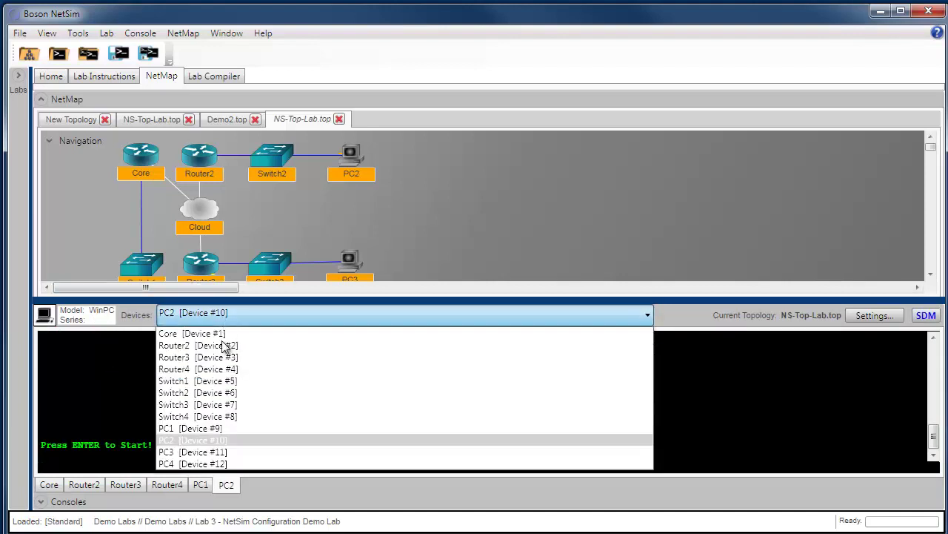
left_click(200, 448)
left_click(237, 318)
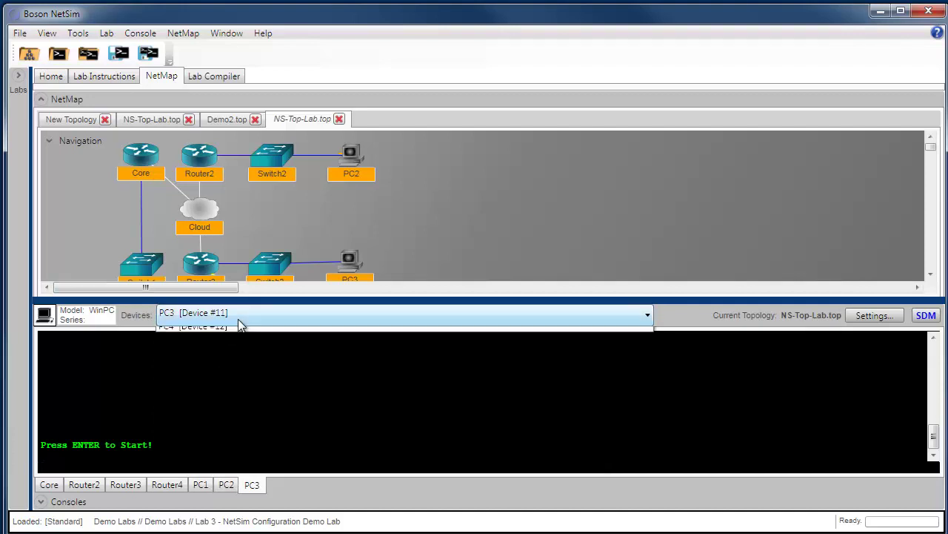
left_click(205, 461)
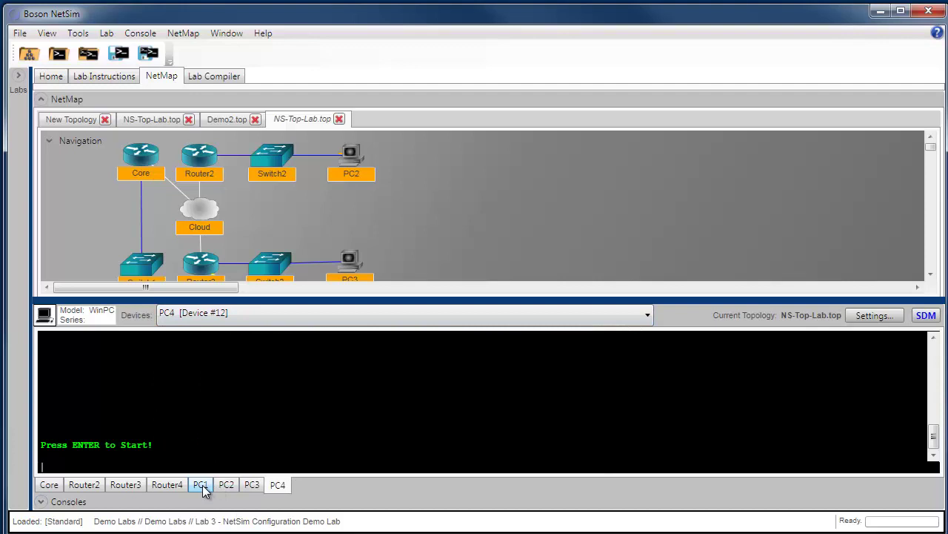
left_click(202, 485)
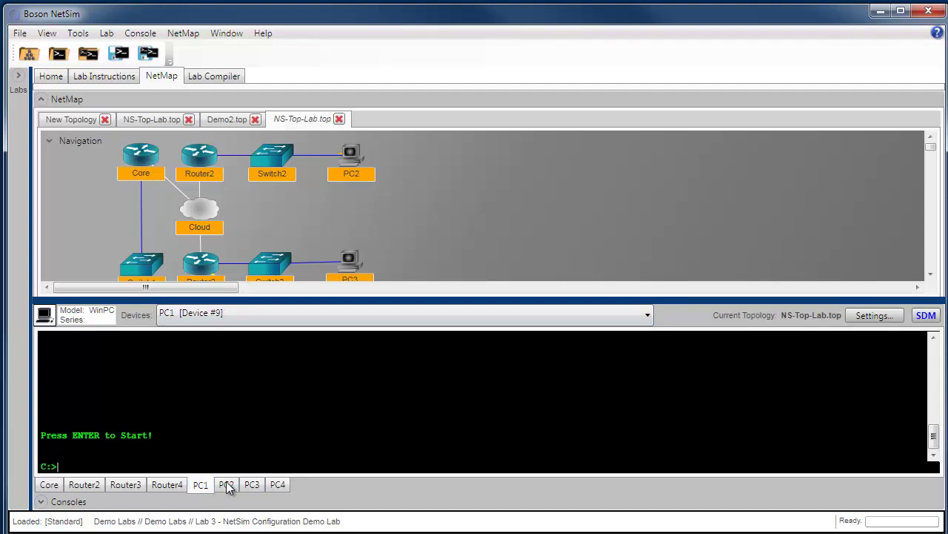
left_click(226, 485)
Step: On PC1, assign the IP address 192.168.10.2 with mask 255.255.255.0 using ipconfig /ip
type("ipconfig /ip")
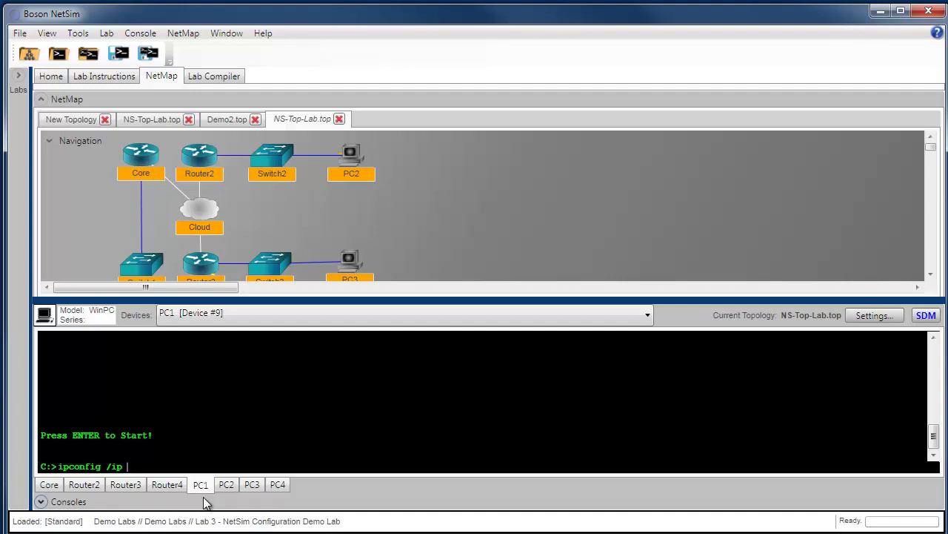
type("192.168.10.2 255.255")
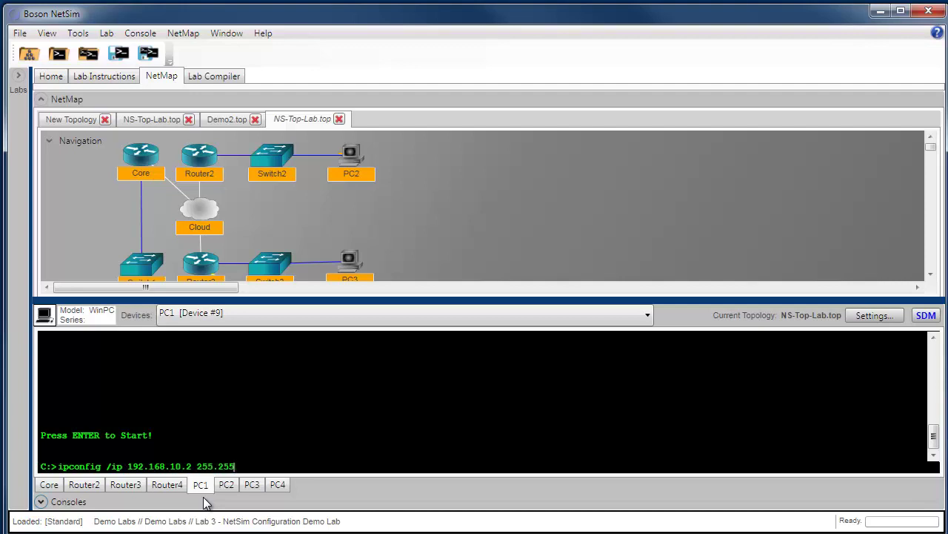
type(".255.0")
key("Return")
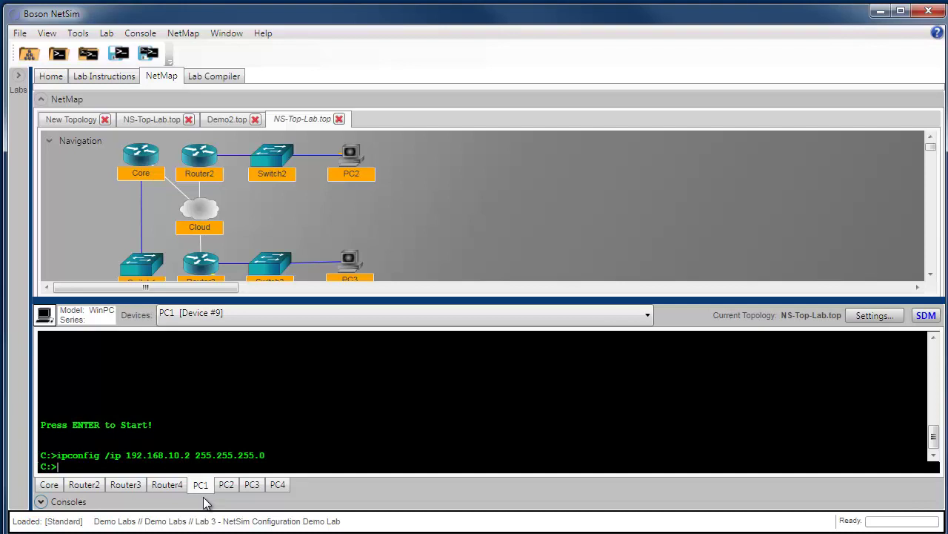
Step: On PC1, set the default gateway to 192.168.10.1 using ipconfig /dg
left_click(931, 274)
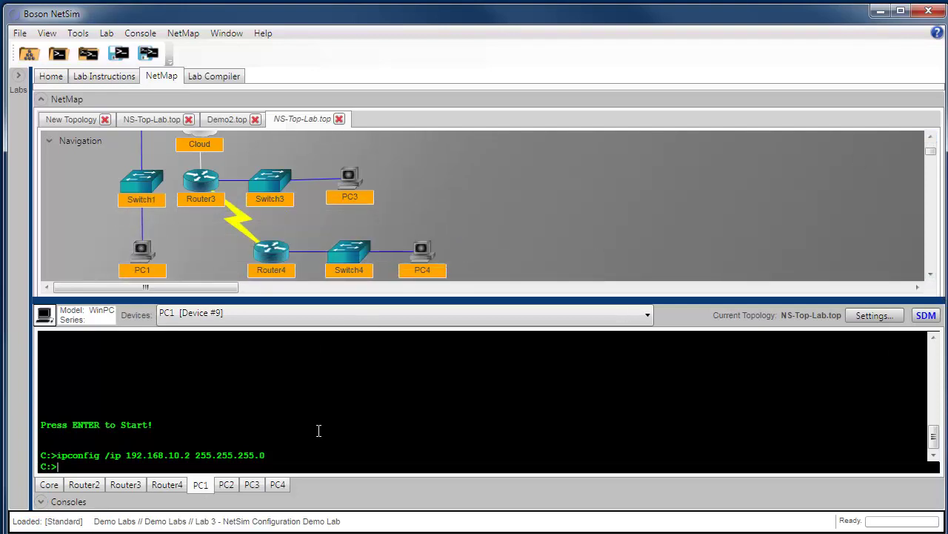
left_click(351, 445)
type("ipconfig /dg 192.168.10.1")
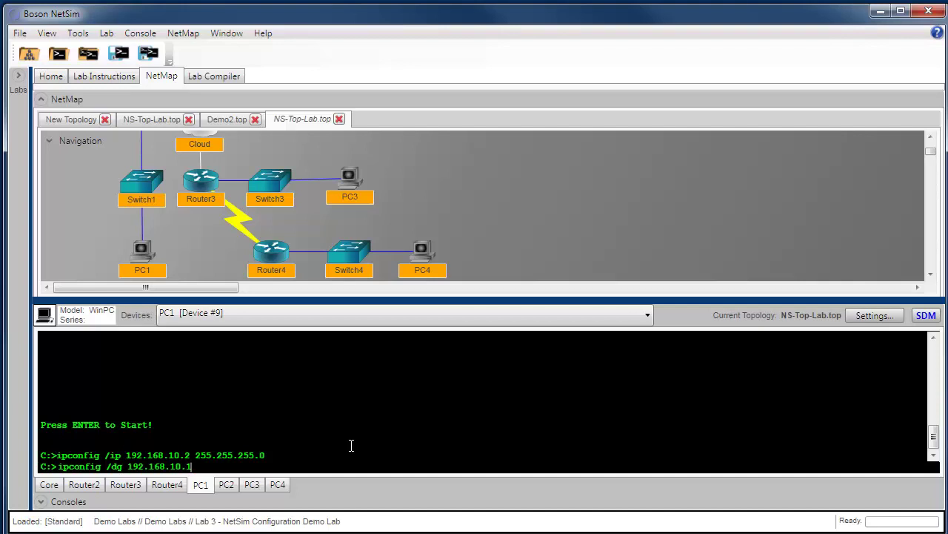
key("Return")
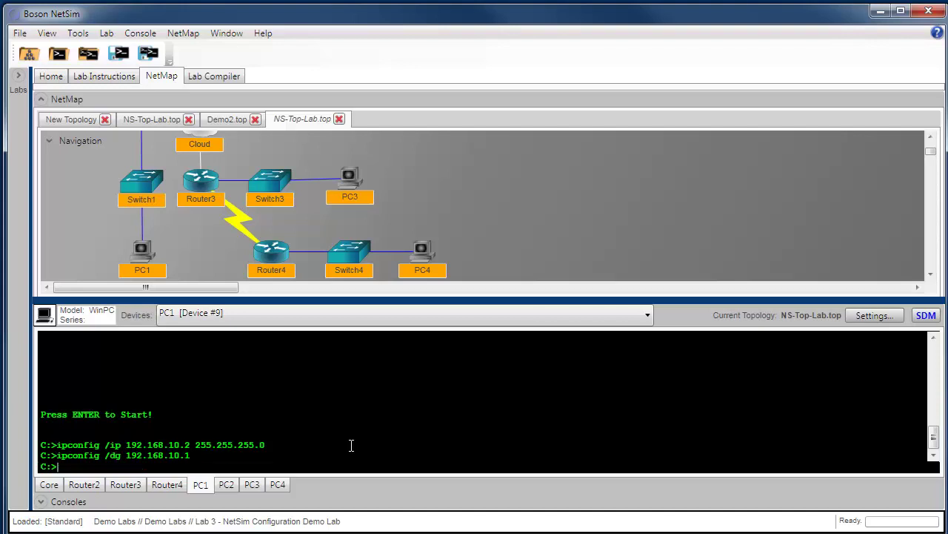
Step: On PC2, assign IP address 192.168.20.2 with mask 255.255.255.0 and default gateway 192.168.20.1 using ipconfig
left_click(226, 485)
type("ipconfig /ip 192.168.20.2 255.255.255.0")
key("Return")
type("ipconfig /dg 192.168.20.1")
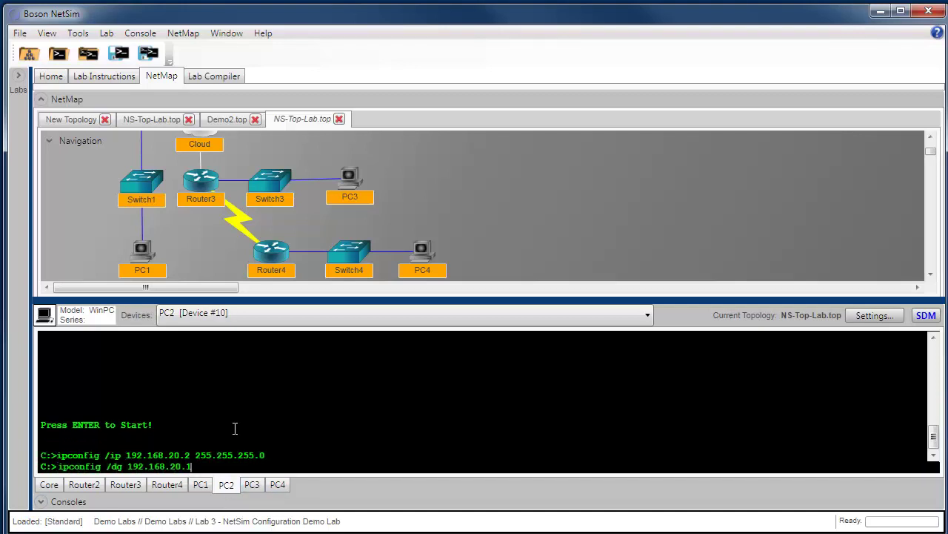
key("Return")
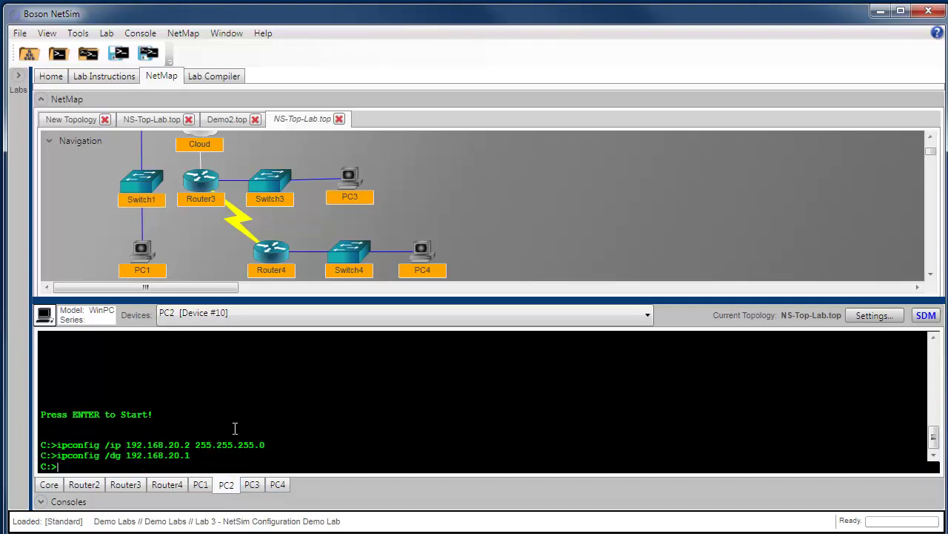
Step: On PC3, assign IP address 192.168.30.2 with mask 255.255.255.0 and default gateway 192.168.30.1 using ipconfig
left_click(249, 485)
type("ipconfig /ip 192.168.30.2 255.255.255.0")
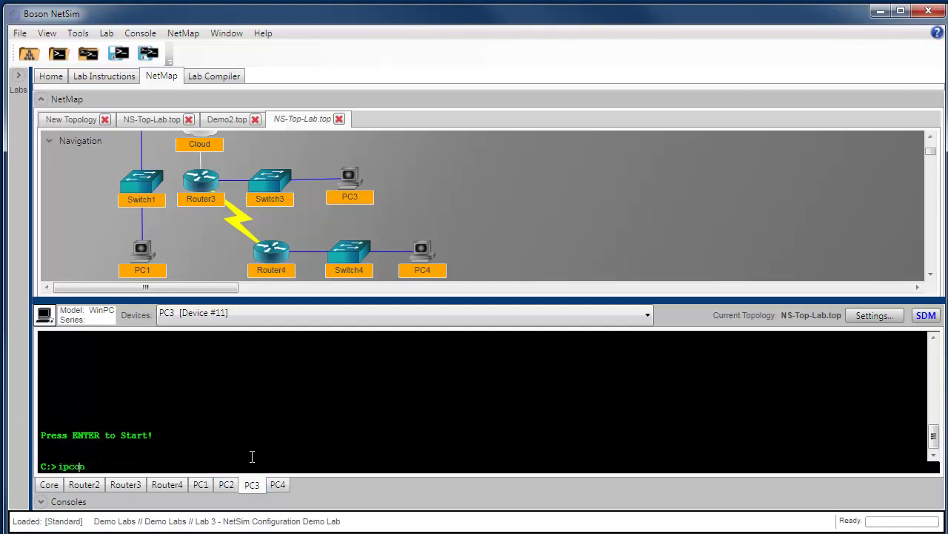
key("Return")
type("ipconfig /dg 192.168.30.1")
key("Return")
Step: On PC4, assign IP address 192.168.40.2 with mask 255.255.255.0 and default gateway 192.168.40.1 using ipconfig
left_click(279, 484)
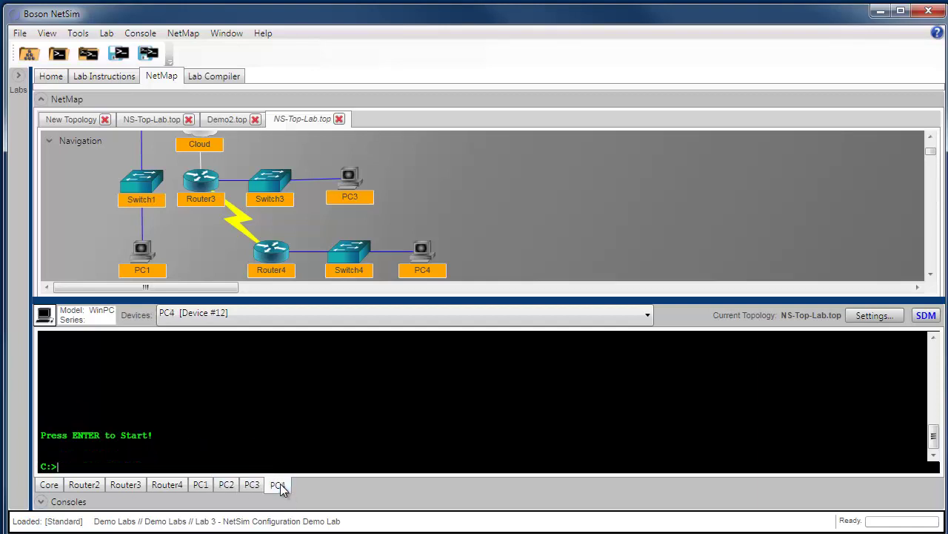
key("Return")
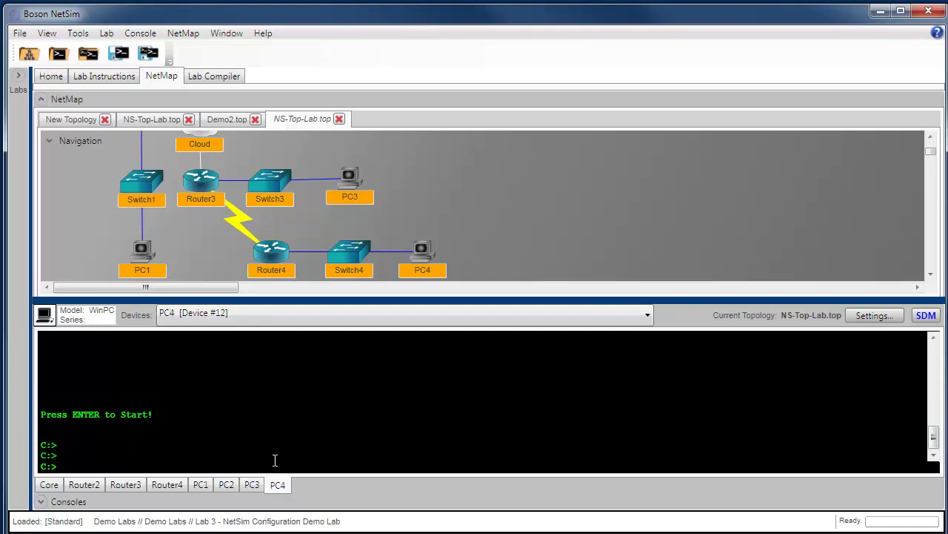
type("ipconfig /ip 192.168.40.2 255.255.255.0")
key("Return")
type("ipconfig /dg 192.168.40.")
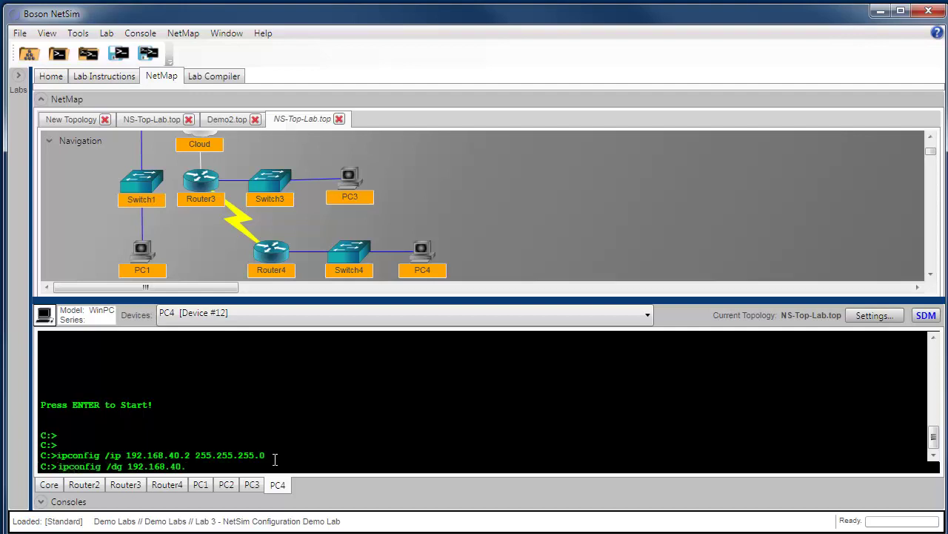
type("1")
key("Return")
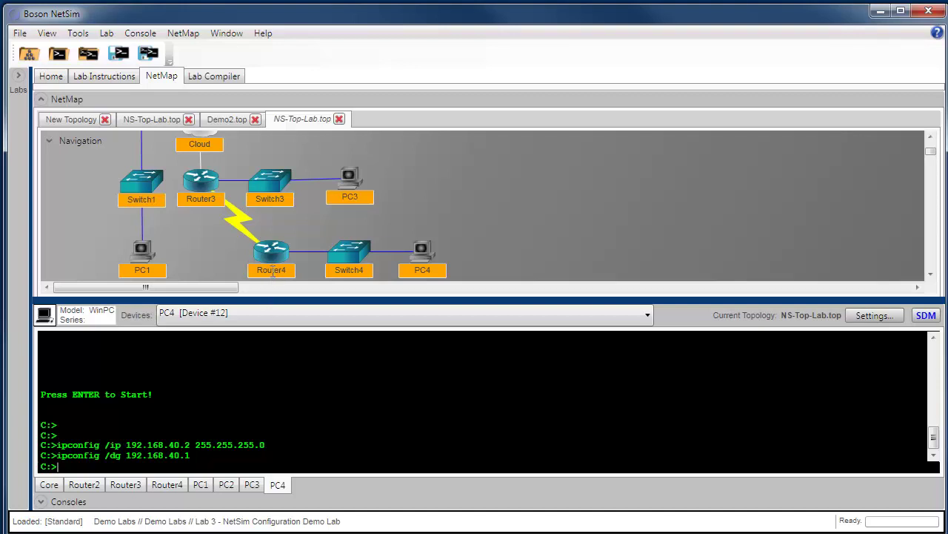
Step: From PC1, ping its default gateway 192.168.10.1 twice
mouse_move(275, 258)
left_click(202, 485)
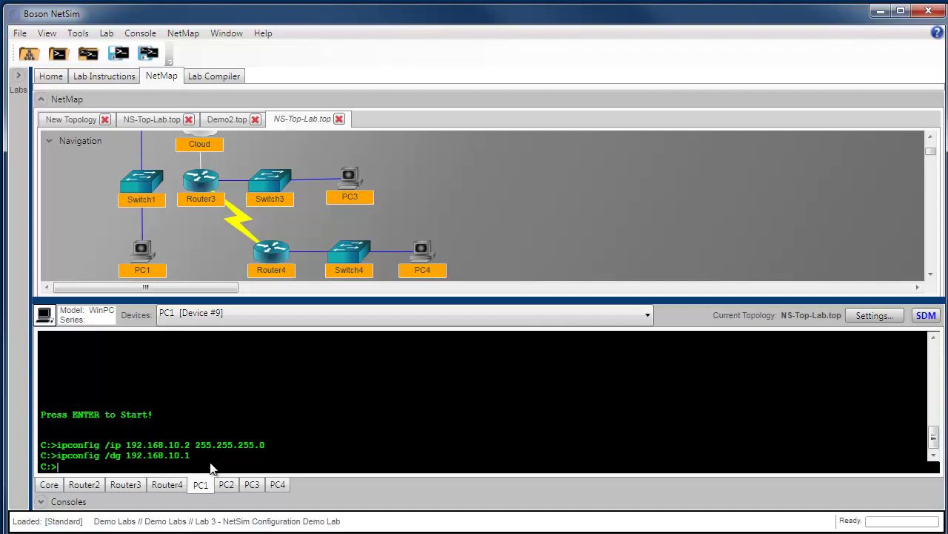
type("ping 192.168.10.1")
key("Return")
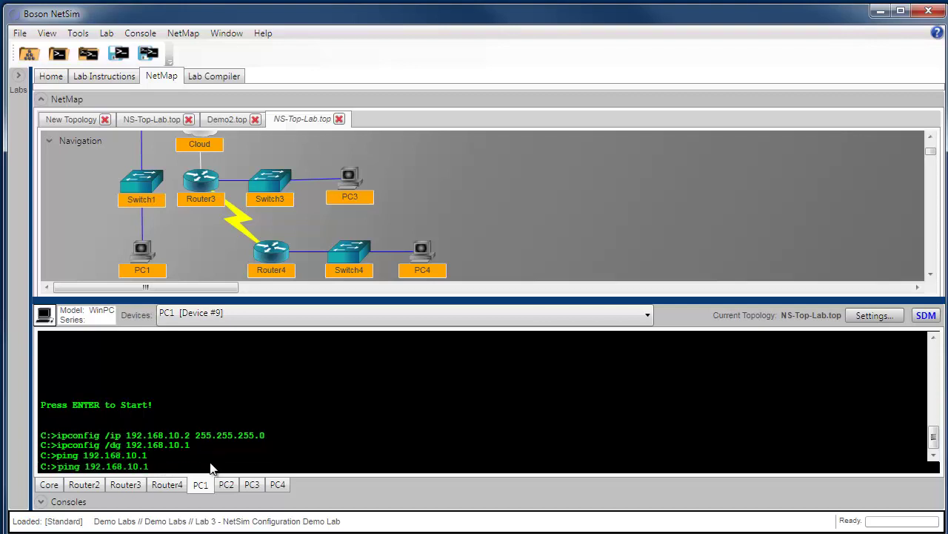
key("Return")
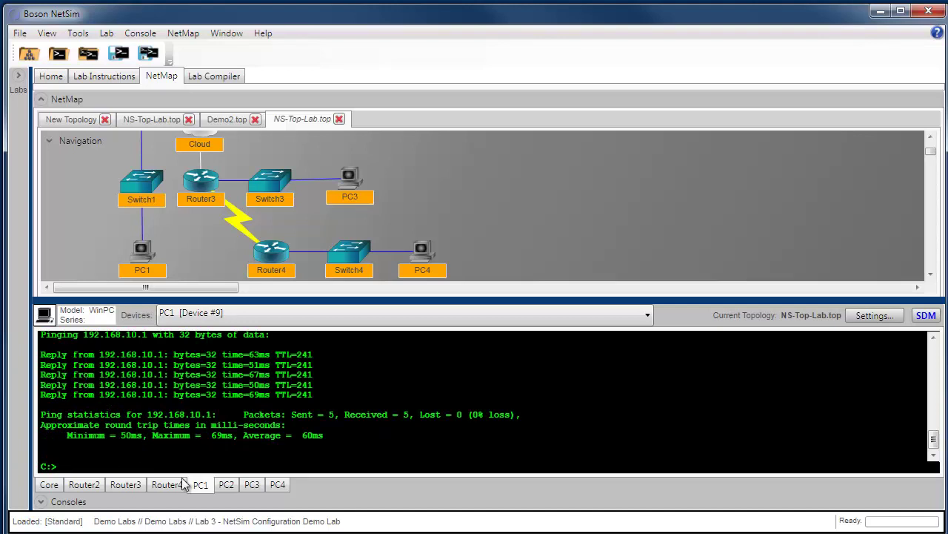
Step: Ping the default gateways 192.168.20.1 from PC2 and 192.168.30.1 from PC3
left_click(228, 484)
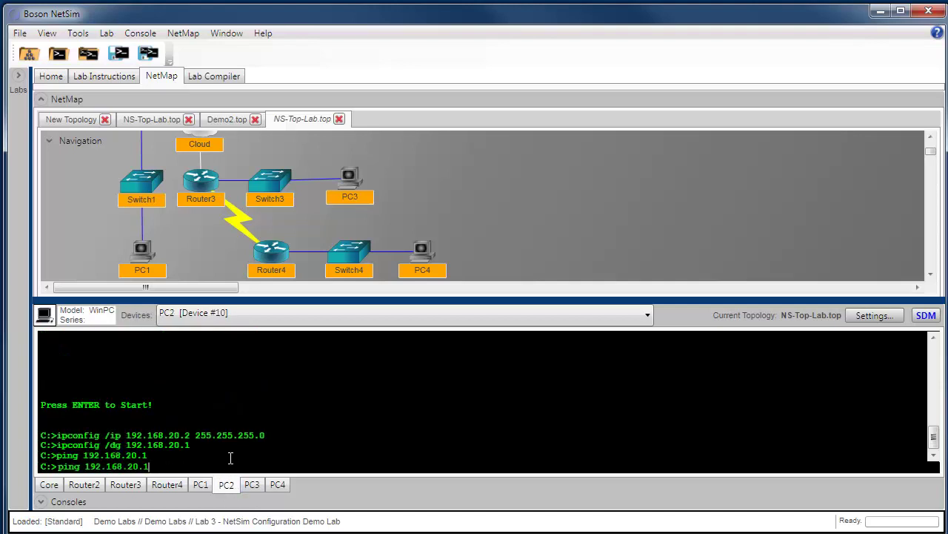
left_click(252, 484)
key("Up")
key("Return")
key("Up")
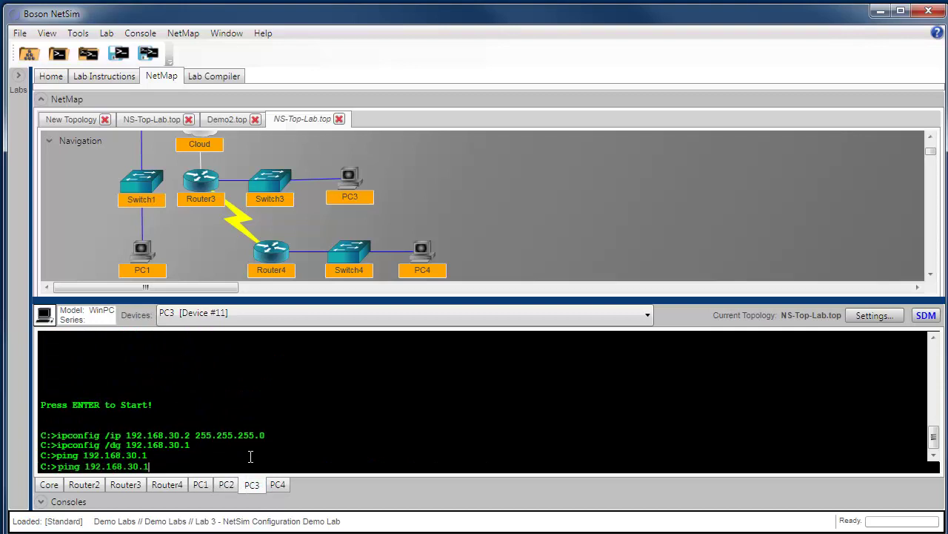
key("Return")
Step: From PC4, ping its default gateway 192.168.40.1
left_click(278, 484)
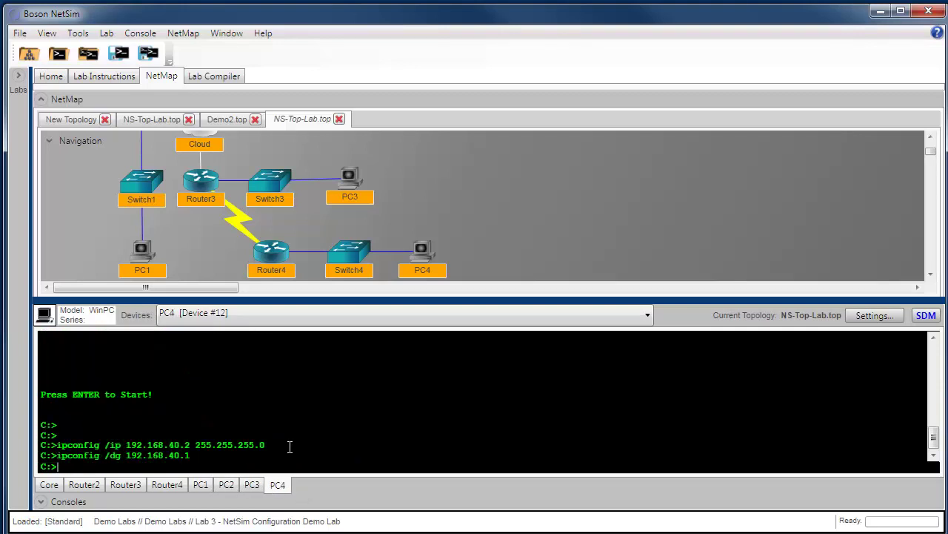
type("ping 192.168.40.1")
key("Return")
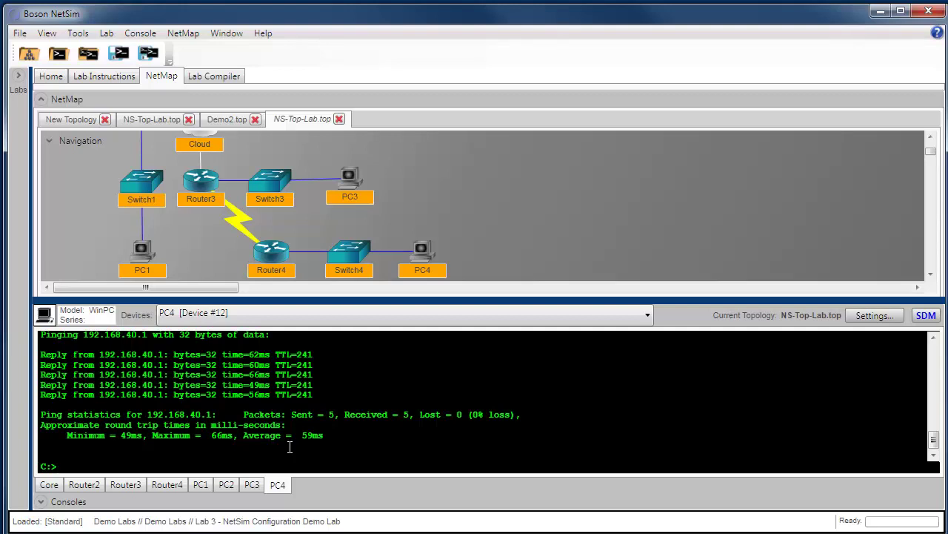
Step: Examine the Cloud's properties on the network map and the hand-drawn DLCI and subinterface diagram for Core, Router2 and Router3
key("alt+Tab")
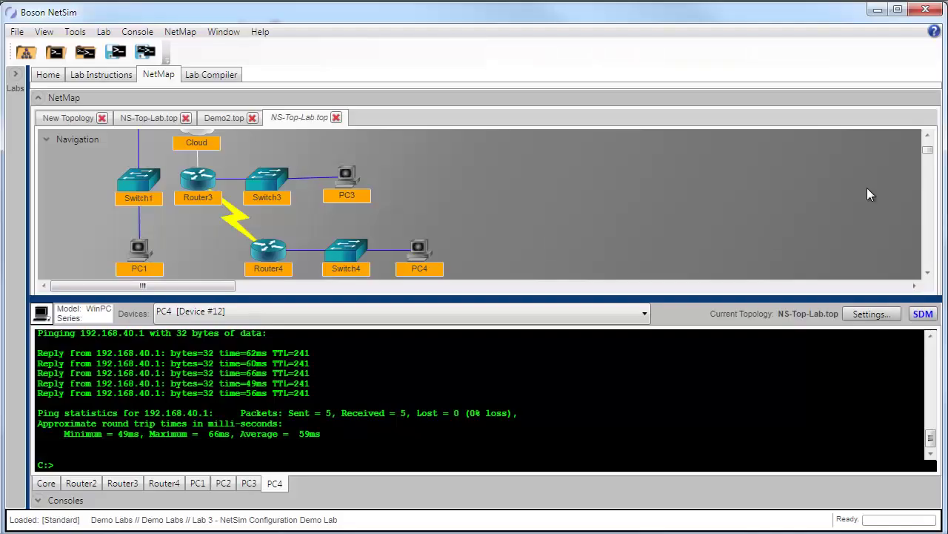
left_click(928, 137)
left_click(928, 137)
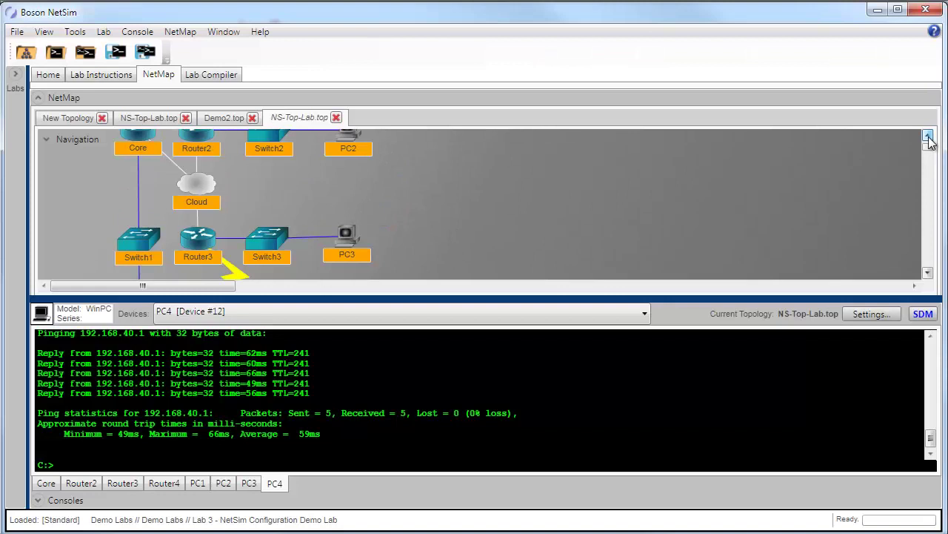
right_click(200, 190)
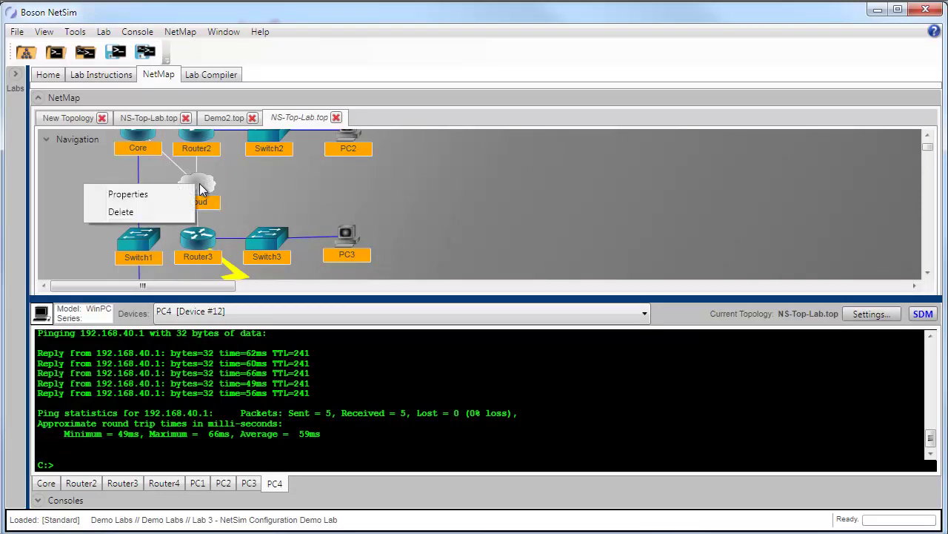
left_click(151, 193)
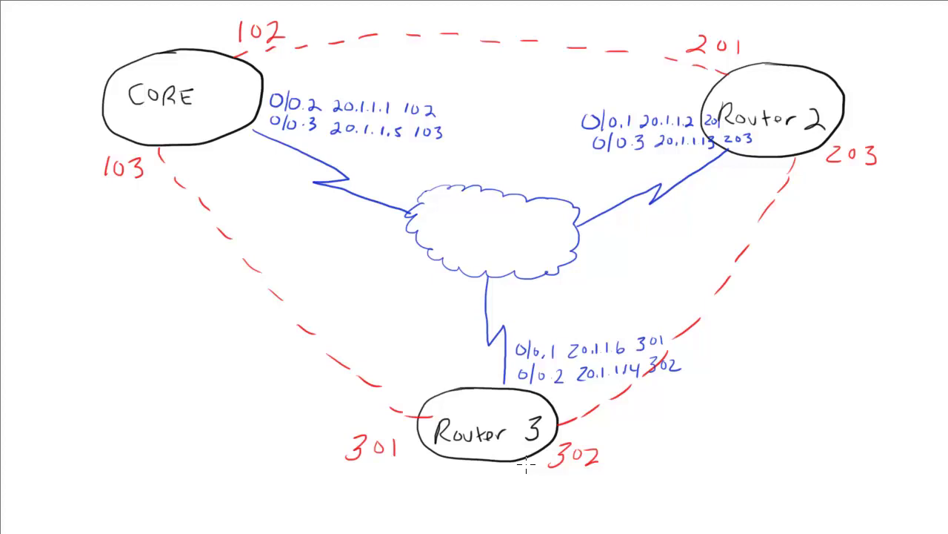
key("alt+Tab")
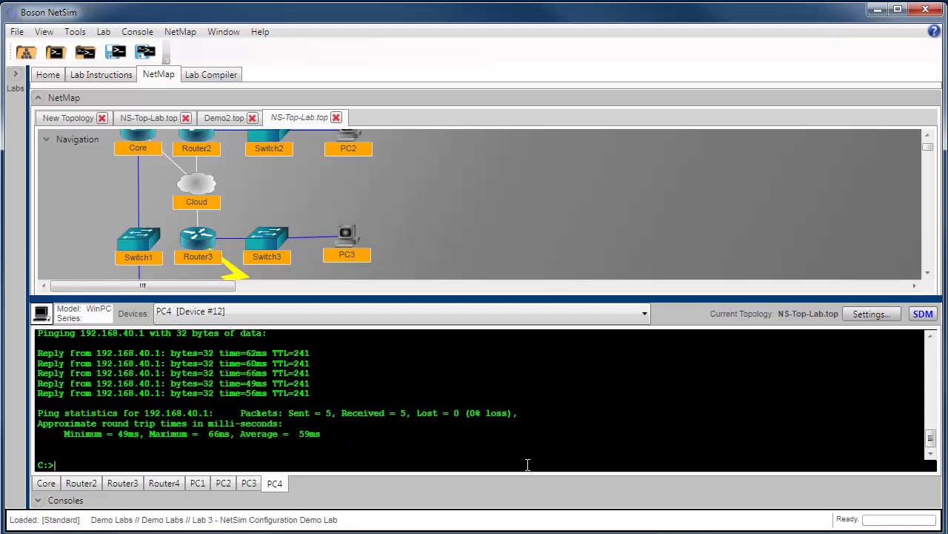
Step: On Core, set interface serial0/0 to frame-relay encapsulation and enable it with no shutdown
left_click(45, 483)
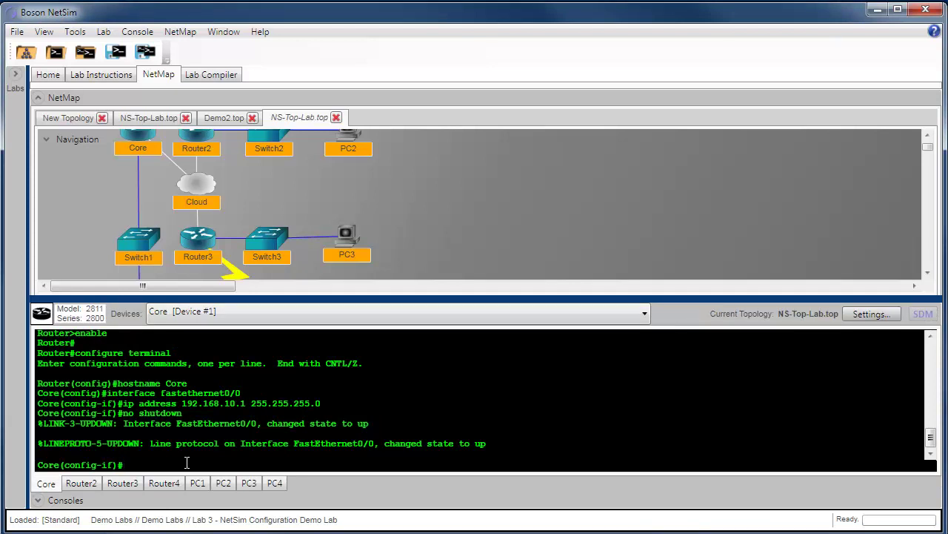
type("interface serial0/0")
key("Return")
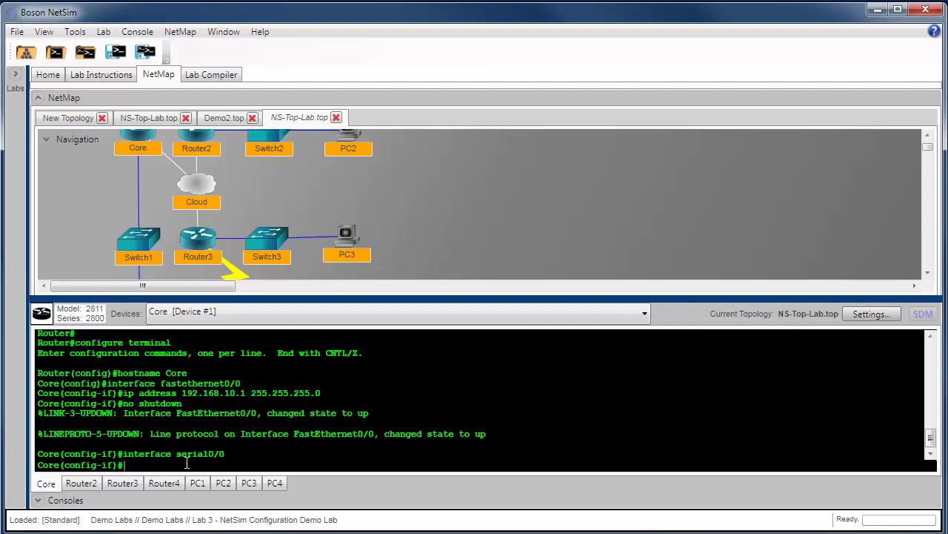
type("encapsulation frame-relay")
key("Return")
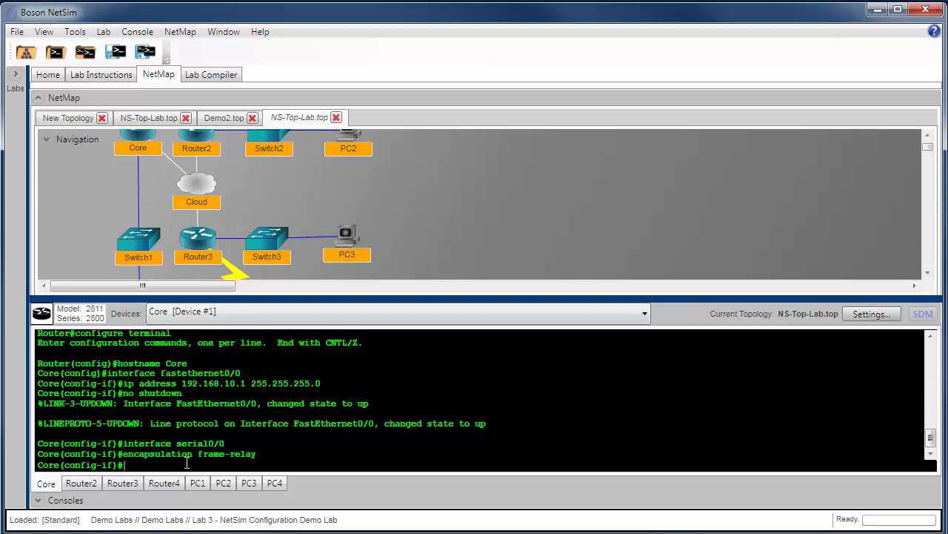
type("no shutdown")
key("Return")
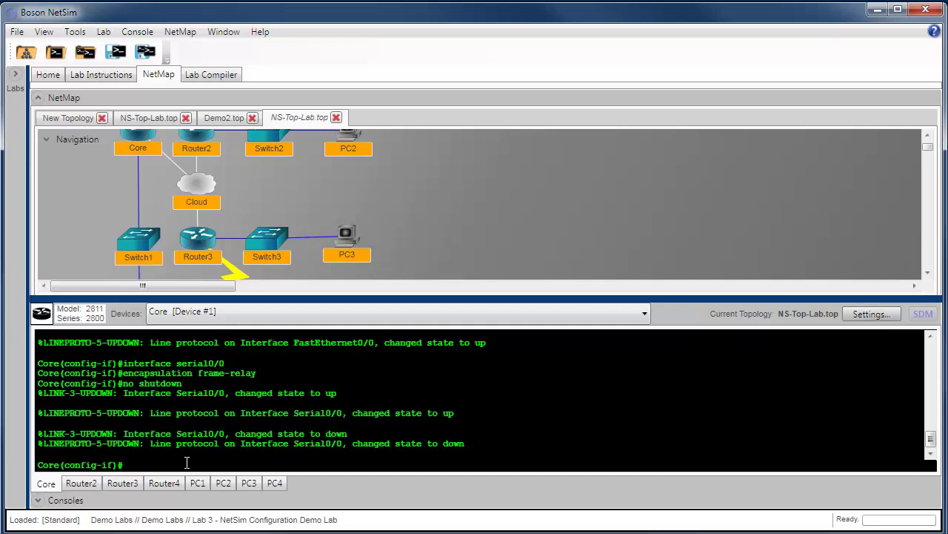
Step: On Core, create point-to-point subinterface serial0/0.2 with IP address 20.1.1.1 255.255.255.252 and frame-relay interface-dlci 102
type("interface serial0/0.2 point-to-point")
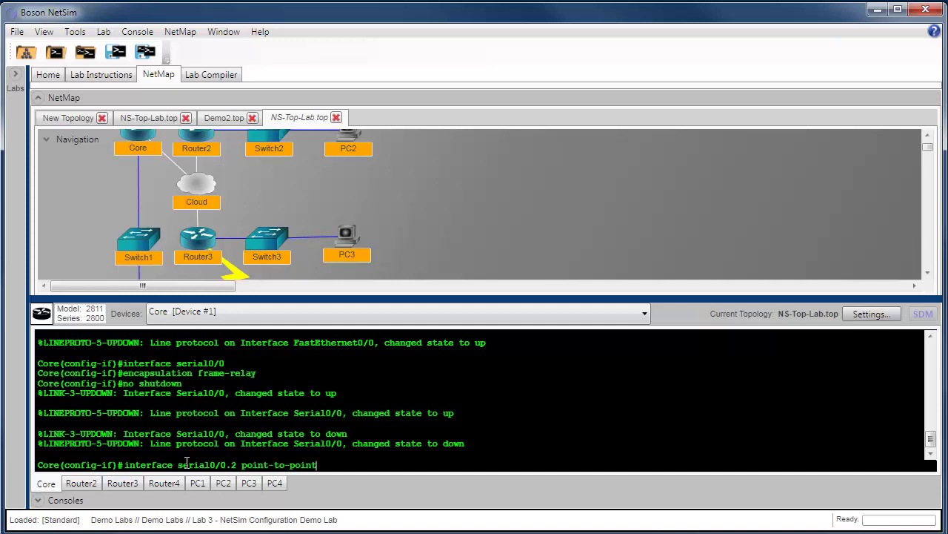
key("Return")
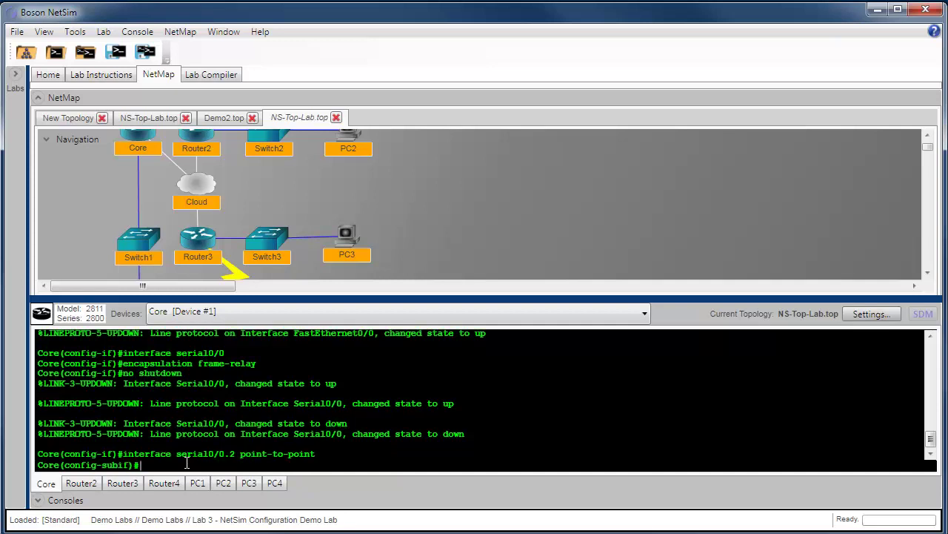
type("ip address 20.1.1.1 255.255.255.252")
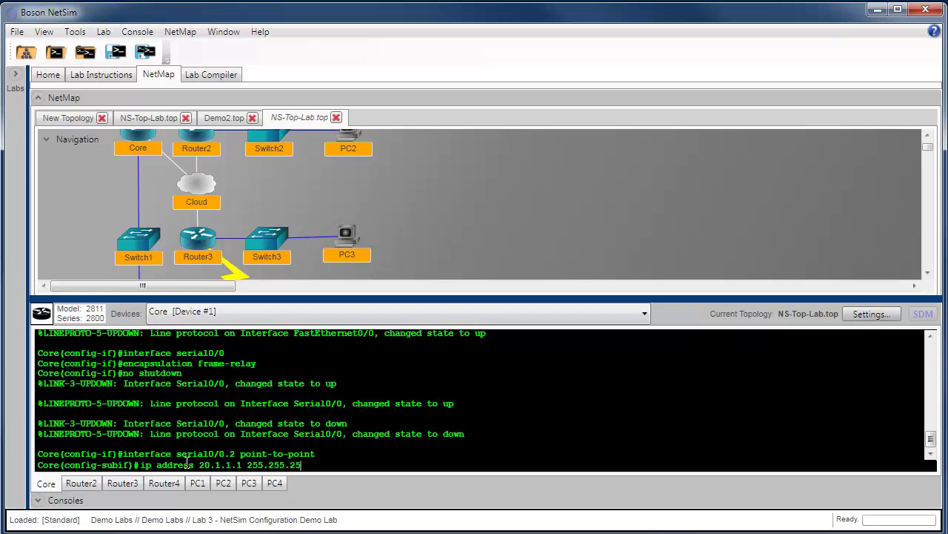
key("Return")
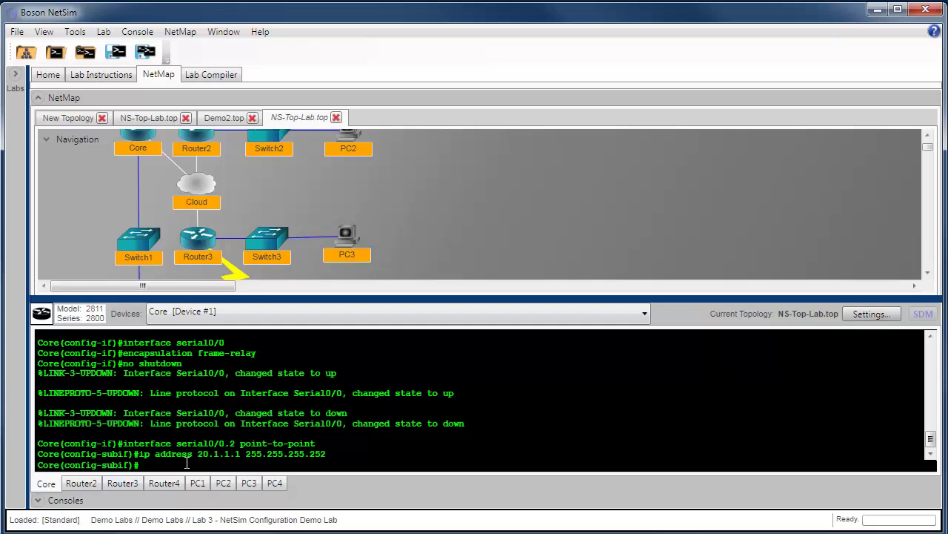
type("frame-relay interface-dlci 102")
key("Return")
key("Return")
key("Return")
key("Return")
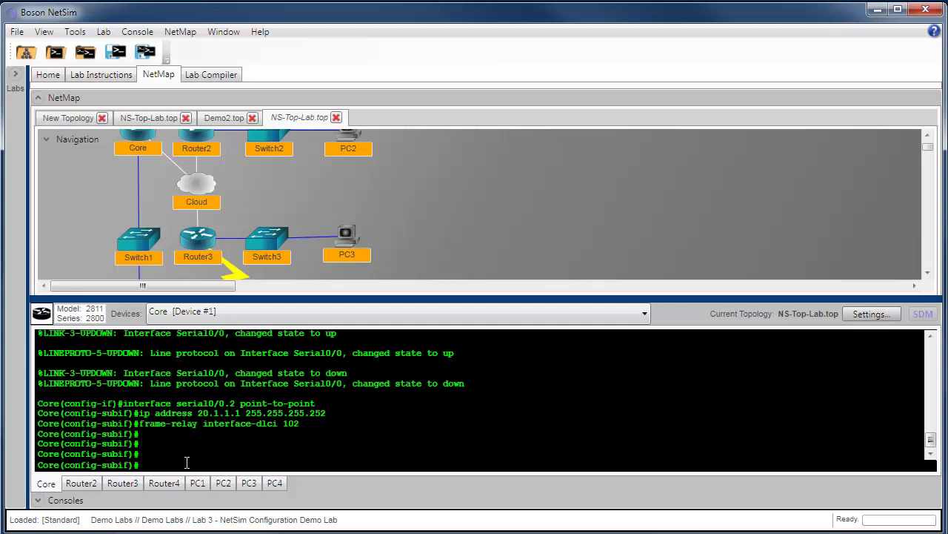
Step: On Core, create point-to-point subinterface serial0/0.3 with IP address 20.1.1.5 255.255.255.252 and frame-relay interface-dlci 103
type("interface serial0/0.3 point-to-point")
key("Return")
type("ip address")
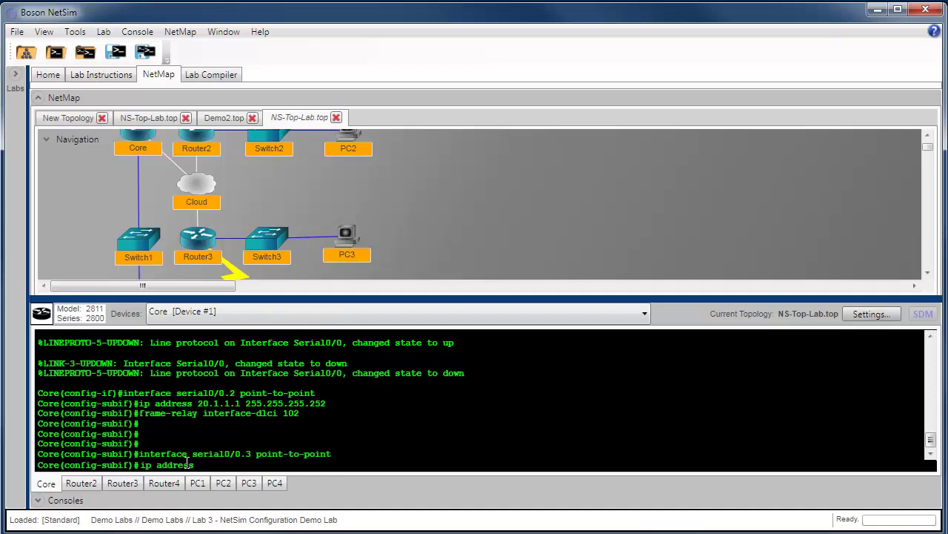
type("20.1.1.5 255.255.255.252")
key("Return")
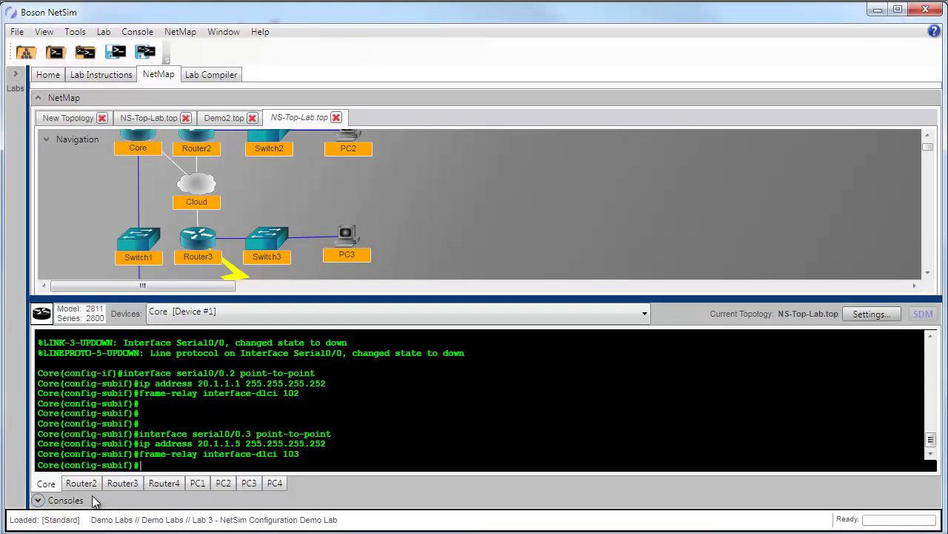
Step: On Router2, set interface serial0/0 to frame-relay encapsulation and enable it with no shutdown
left_click(85, 484)
type("/0")
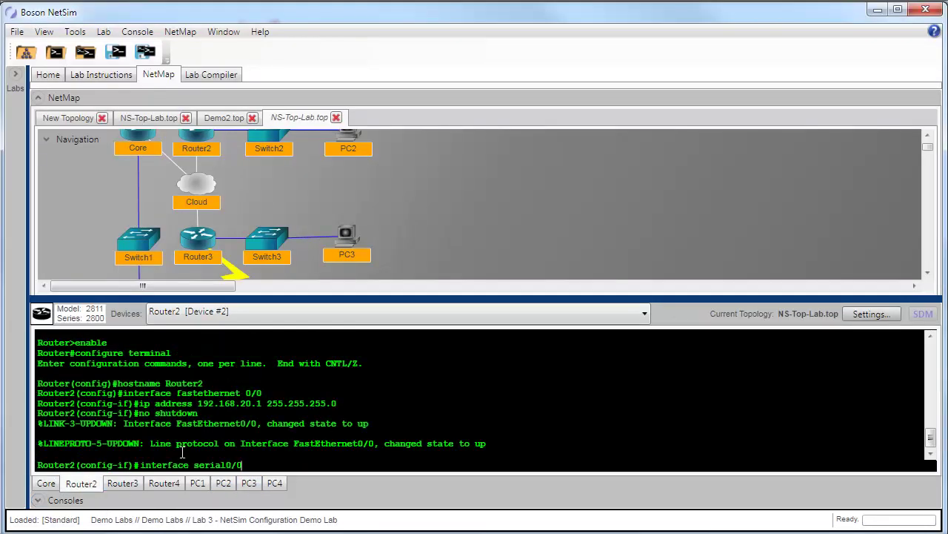
key("Return")
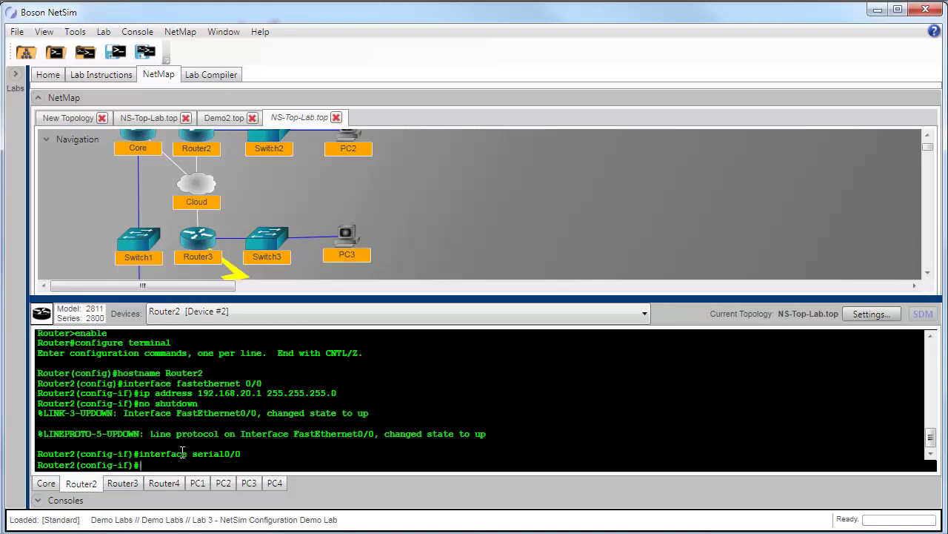
type("encapsulation frame-relay")
key("Return")
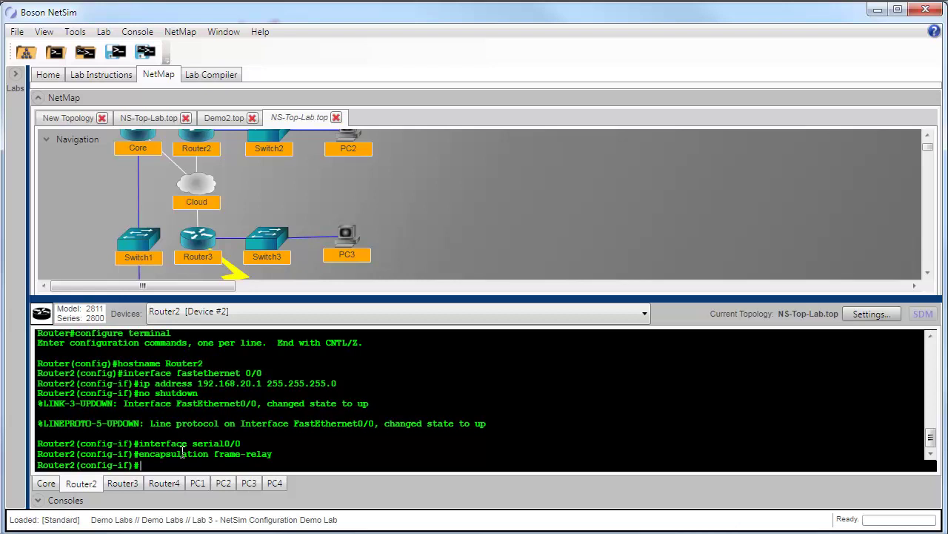
type("no shutdown")
key("Return")
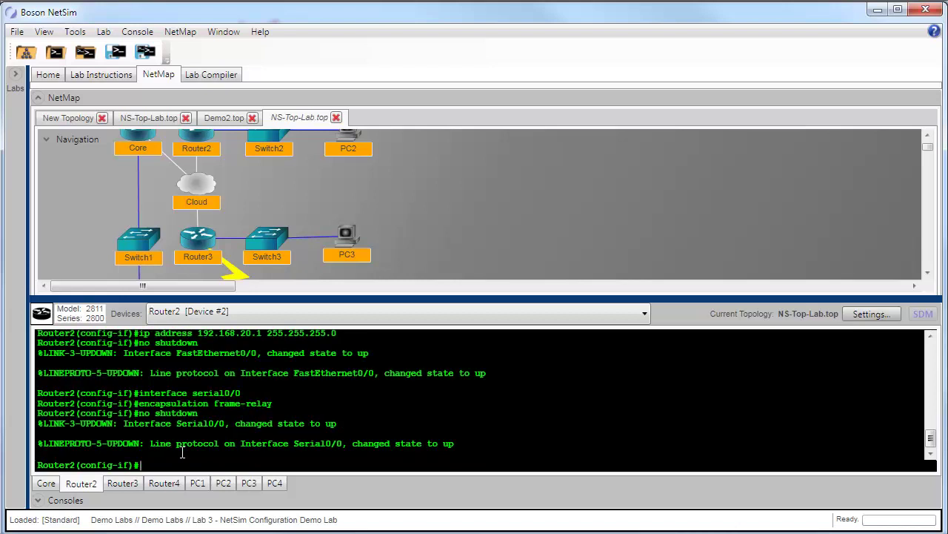
Step: On Router2, create point-to-point subinterface serial0/0.1 with IP address 20.1.1.2 255.255.255.252 and frame-relay interface-dlci 201
type("interface serial0/0.1 point-to-point")
key("Return")
type("ip addr")
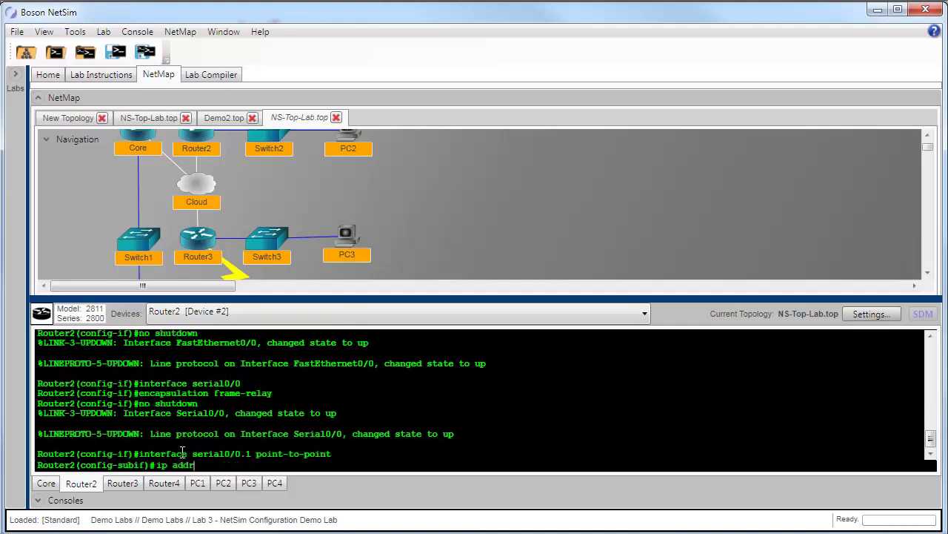
type("ess 20.1.1.2 255.255.255.252")
key("Return")
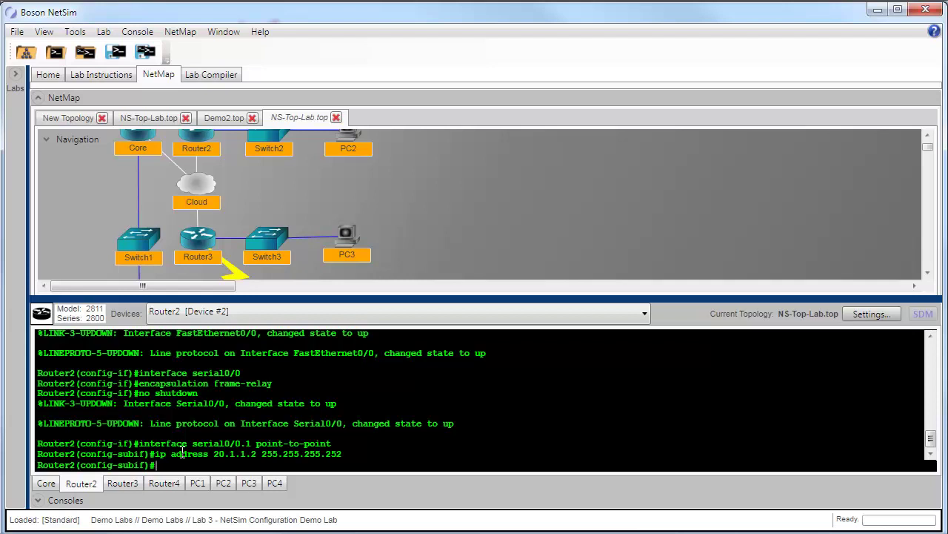
type("frame-relay interface-dlci 201")
key("Return")
key("Return")
key("Return")
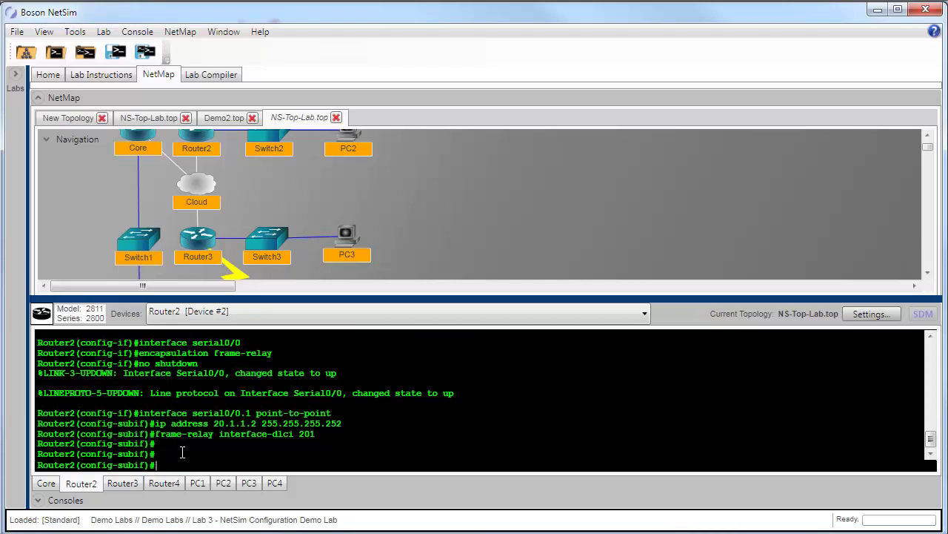
Step: On Router2, create point-to-point subinterface serial0/0.3 with IP address 20.1.1.13 255.255.255.252 and frame-relay interface-dlci 203, and exit to global configuration
type("interface serial0/0.3 point-to-point")
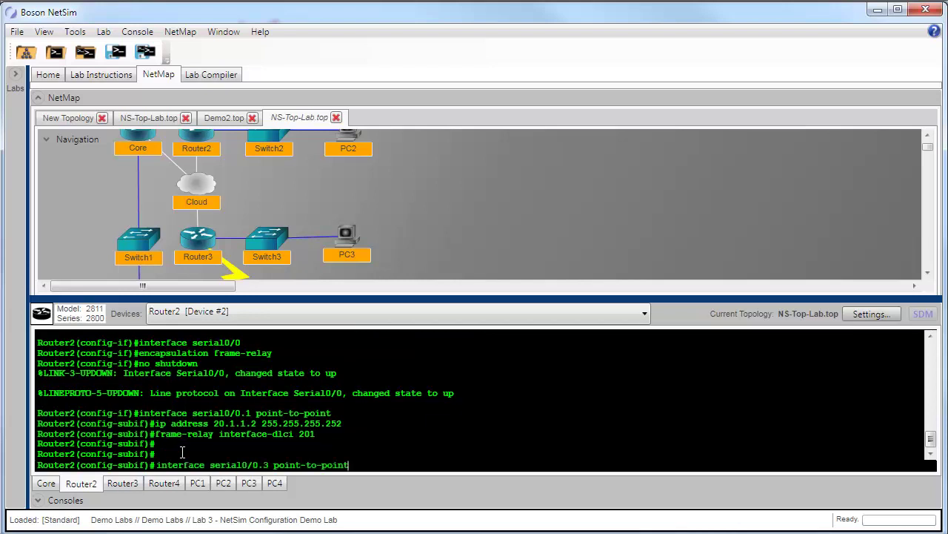
key("Return")
type("ip ad")
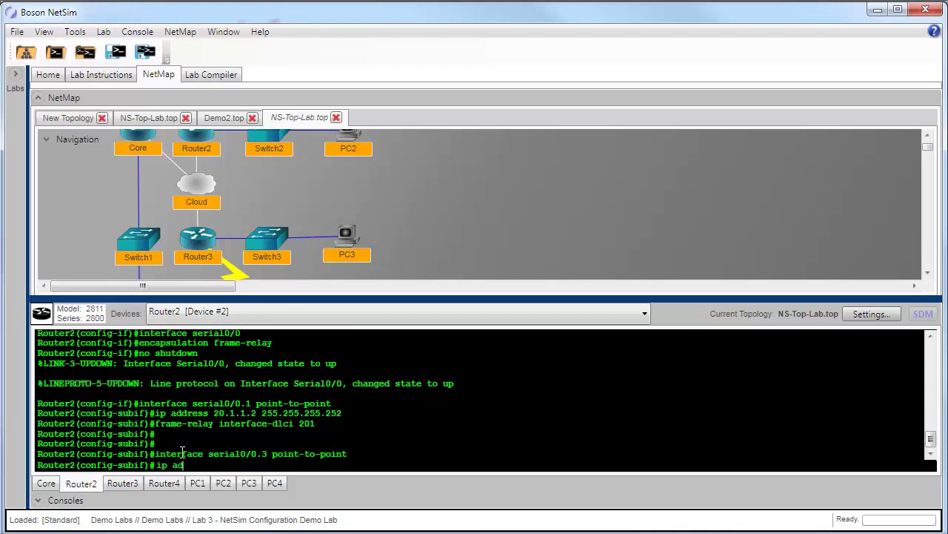
type("dress 20.1.1.13 255.255.255.252")
key("Return")
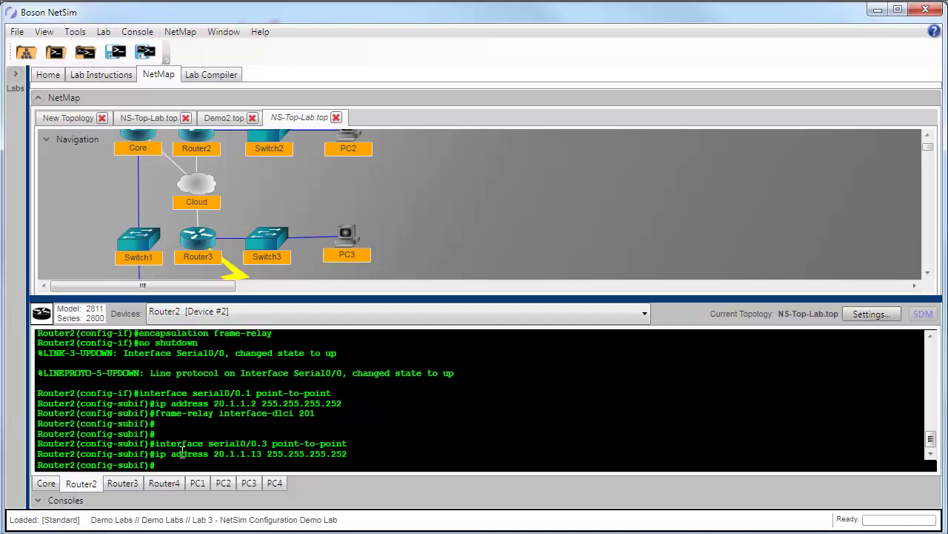
type("frame-relay interf")
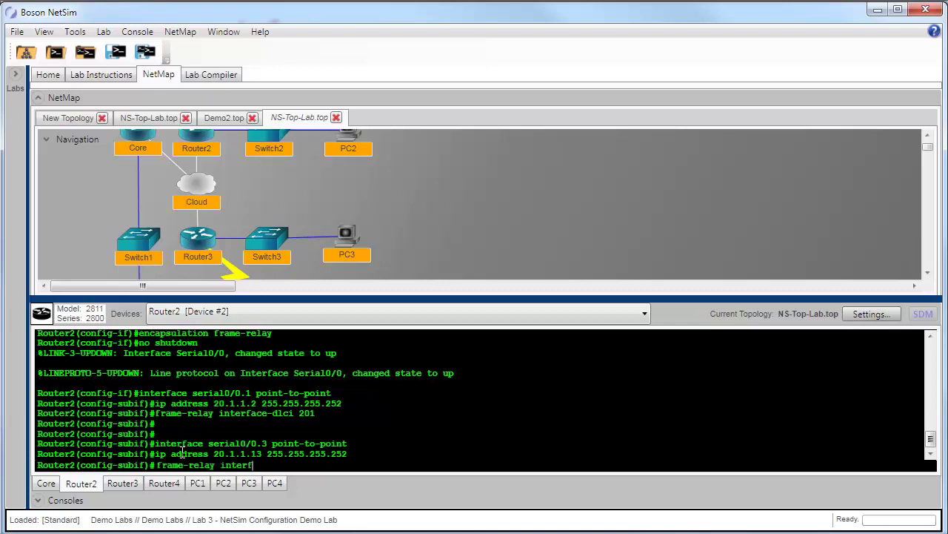
type("ace-dlci 203")
key("Return")
type("exit")
key("Return")
key("Return")
key("Return")
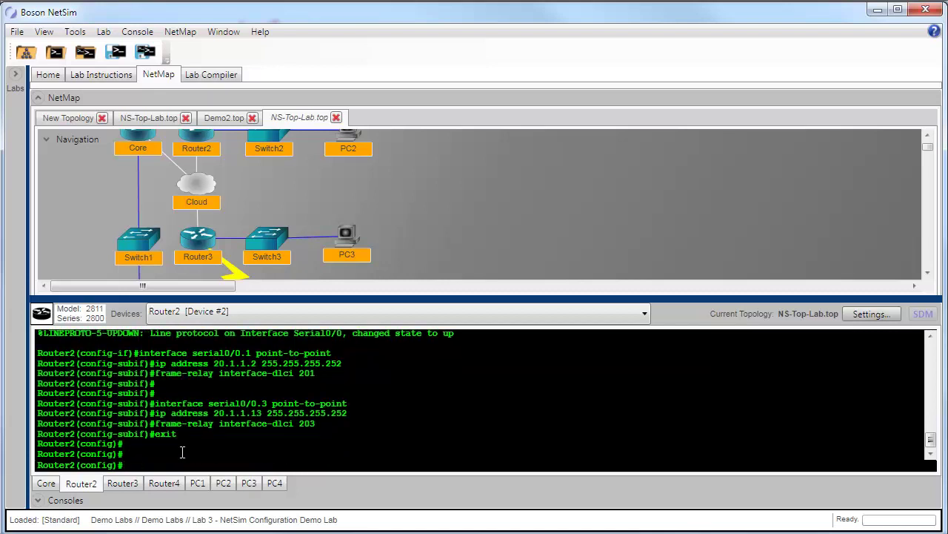
Step: On Router3, set interface serial 0/0 to frame-relay encapsulation and enable it with no shutdown
left_click(123, 483)
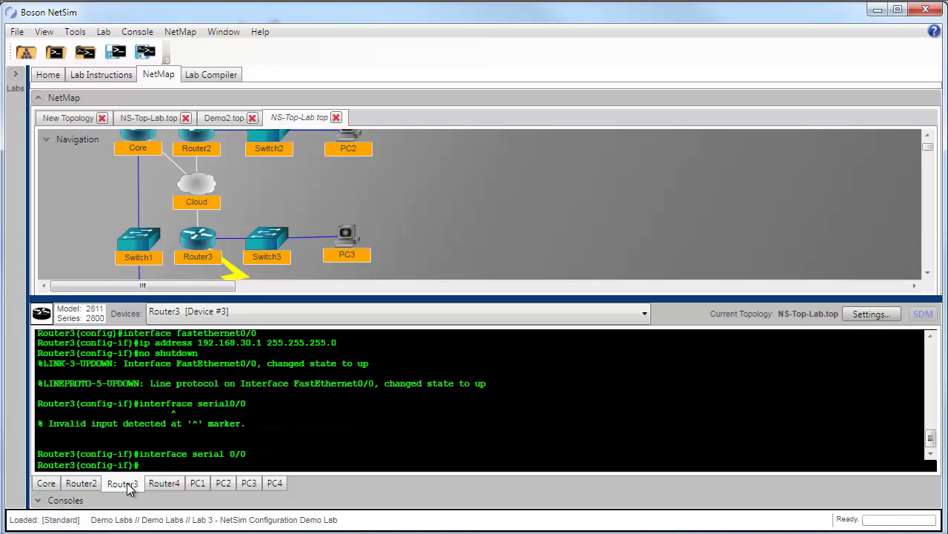
type("encapsulation frame-relay")
key("Return")
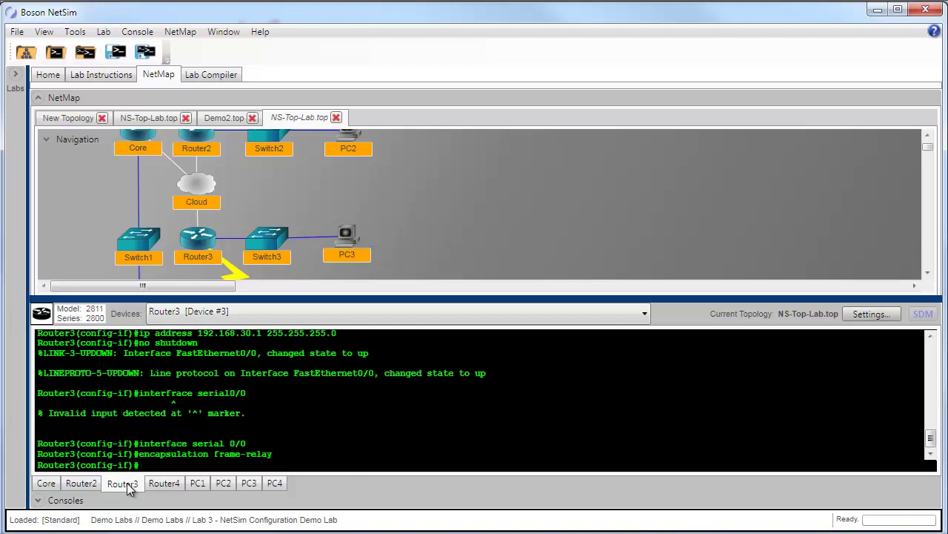
type("no shutdown")
key("Return")
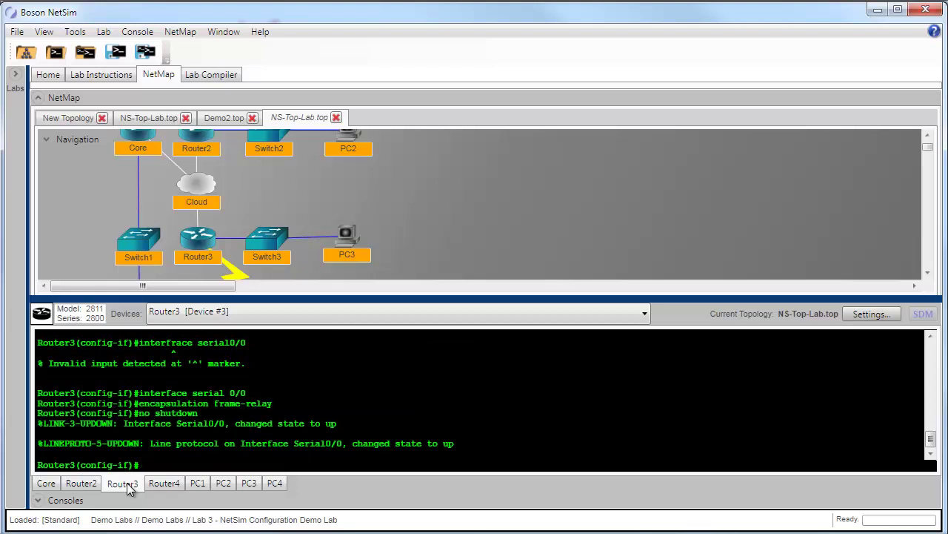
Step: On Router3, create point-to-point subinterface serial 0/0.1 with IP address 20.1.1.6 255.255.255.252 and frame-relay interface-dlci 301
type("interface serial 0/0.1 point-to-point")
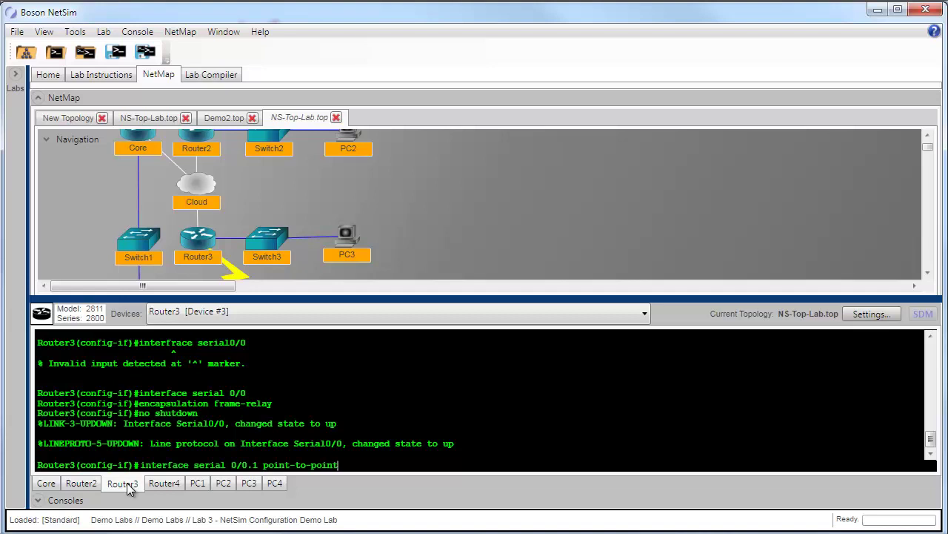
key("Return")
type("ip address 20.1.1.6 255.255.255.252")
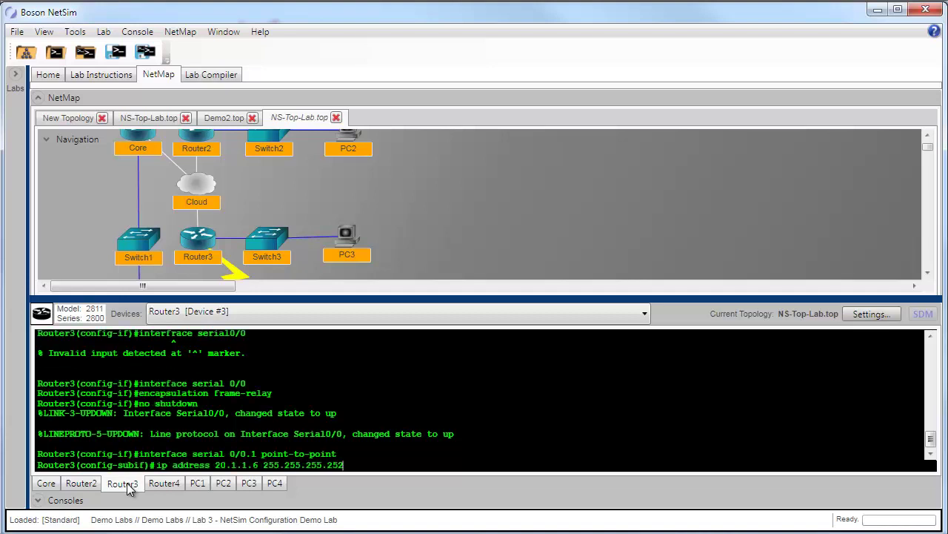
key("Return")
type("frame-relay interface-dlci ")
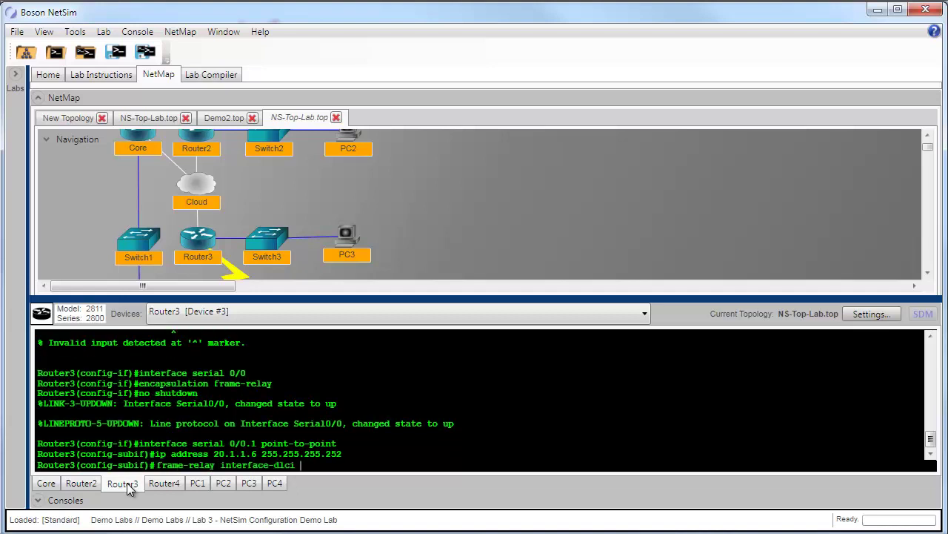
type("301")
key("Return")
key("Return")
Step: On Router3, create point-to-point subinterface serial 0/0.2 with IP address 20.1.1.14 255.255.255.252 and frame-relay interface-dlci 302, and end configuration mode
type("interface serial 0/0.2 point")
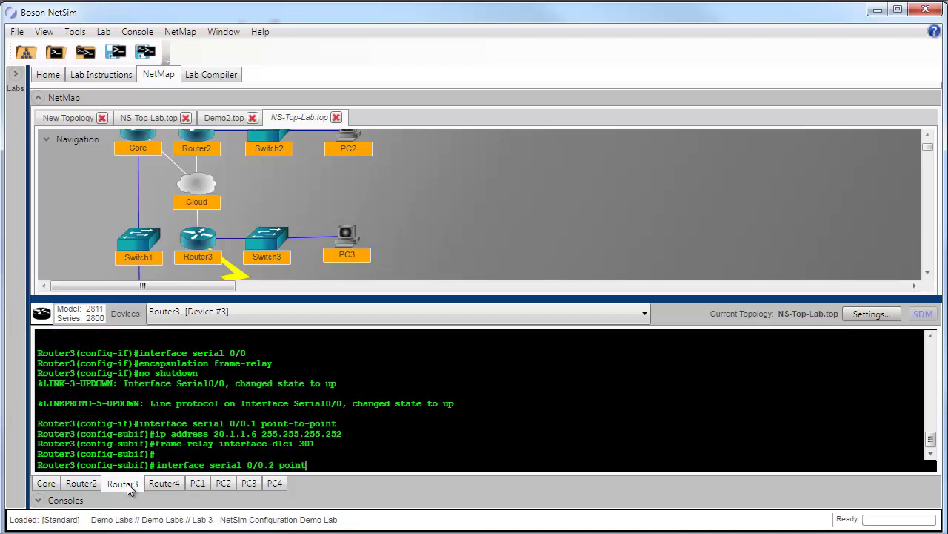
type("-to-point")
key("Return")
type("ip address 20.1.1.14 255.255.255.252")
key("Return")
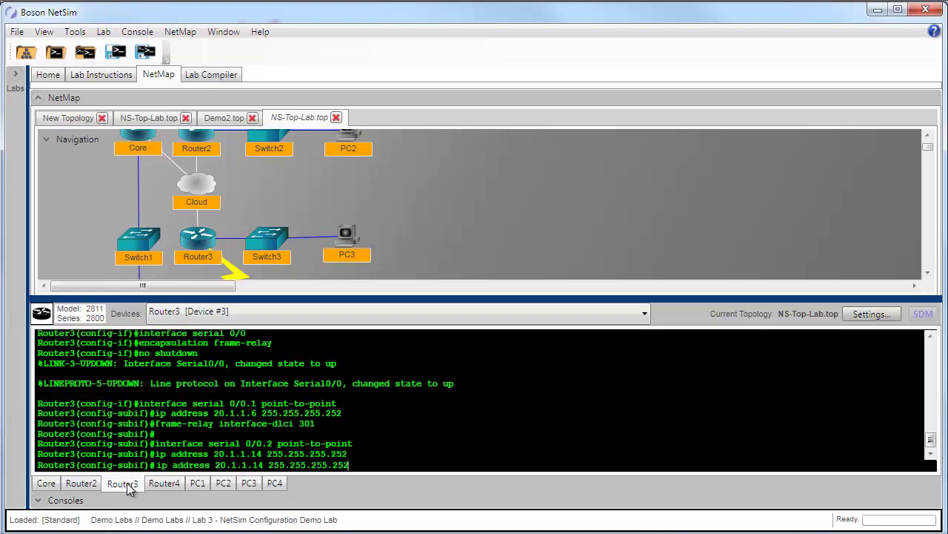
type("frame-relay interface-dlci 302")
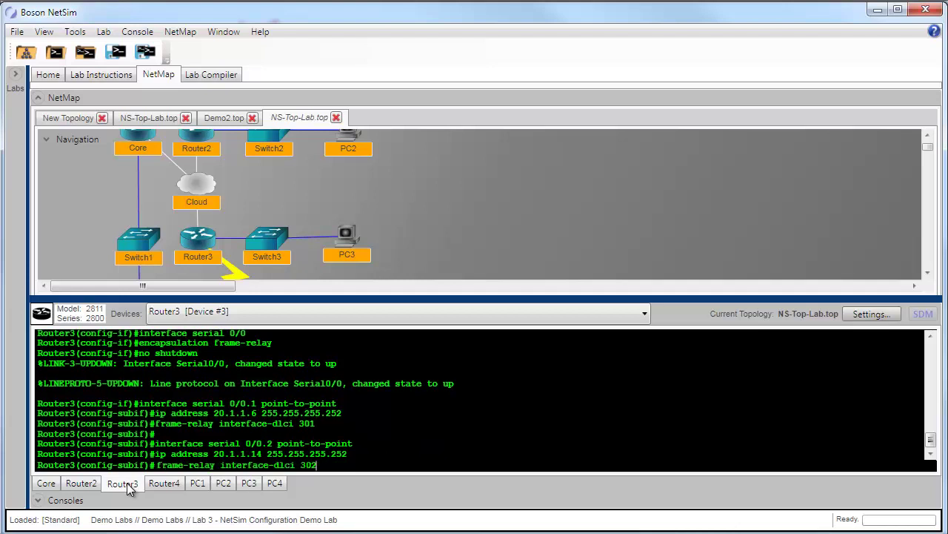
key("Return")
type("end")
key("Return")
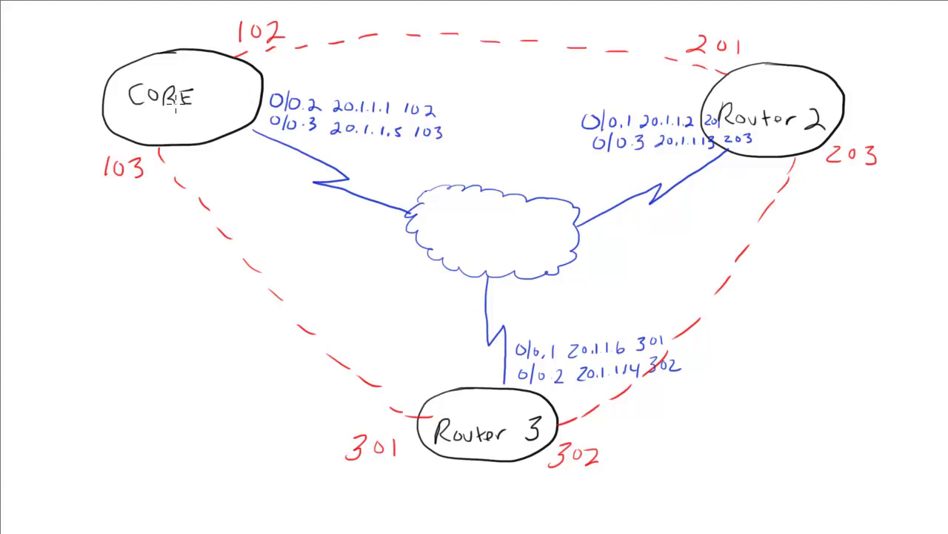
Step: Locate the Router3–Router4 serial link on the network map and run show controllers on Router3 to check the serial cable type
key("alt+Tab")
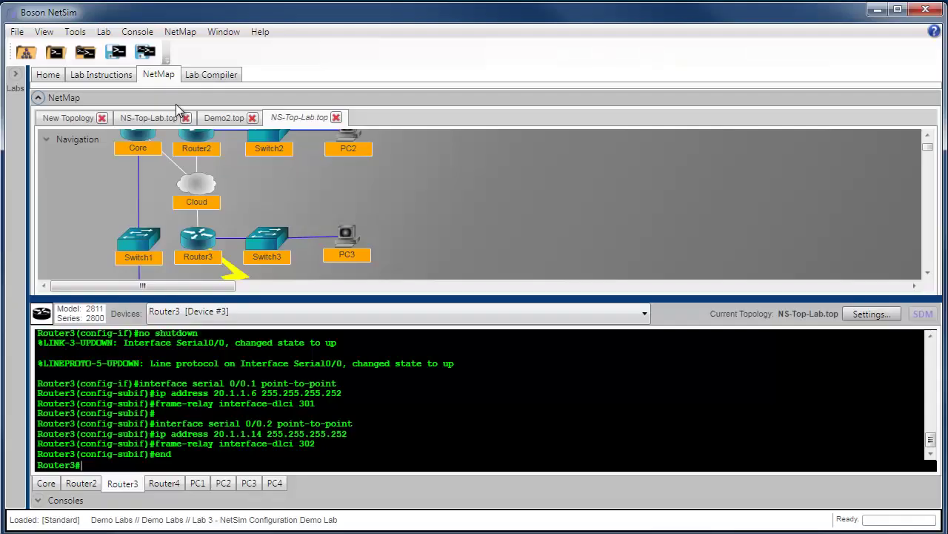
scroll(927, 271, "down", 1)
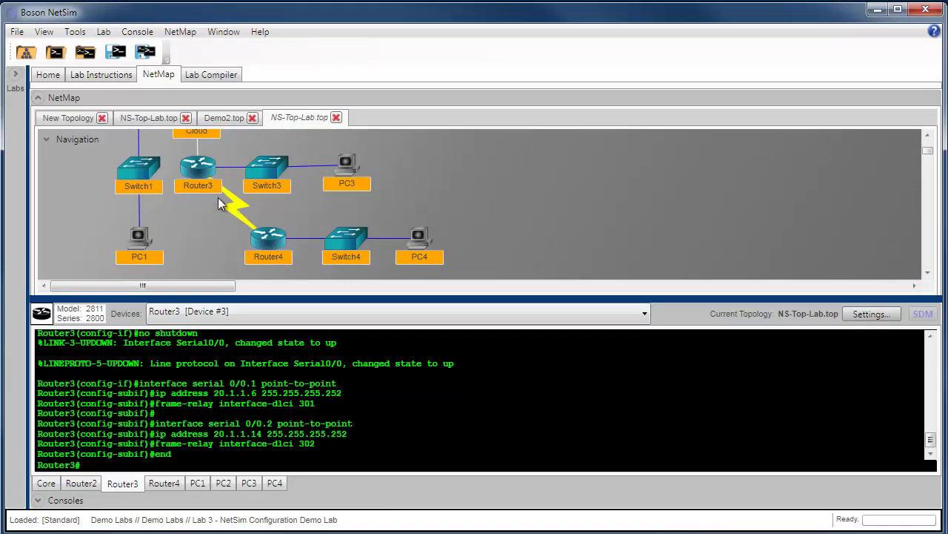
mouse_move(192, 178)
mouse_move(212, 191)
mouse_move(256, 235)
type("show controller")
key("Return")
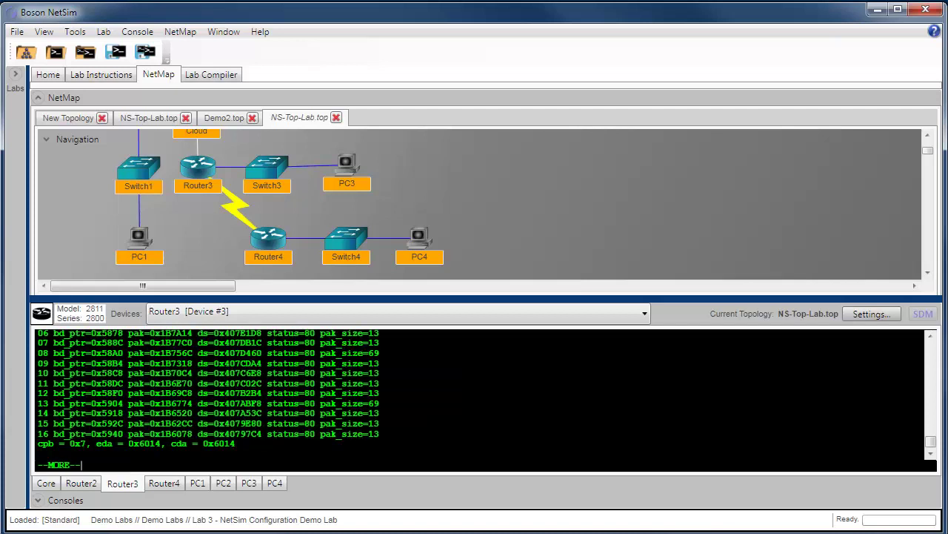
left_click(931, 337)
left_click(931, 337)
left_click(932, 337)
left_click(932, 337)
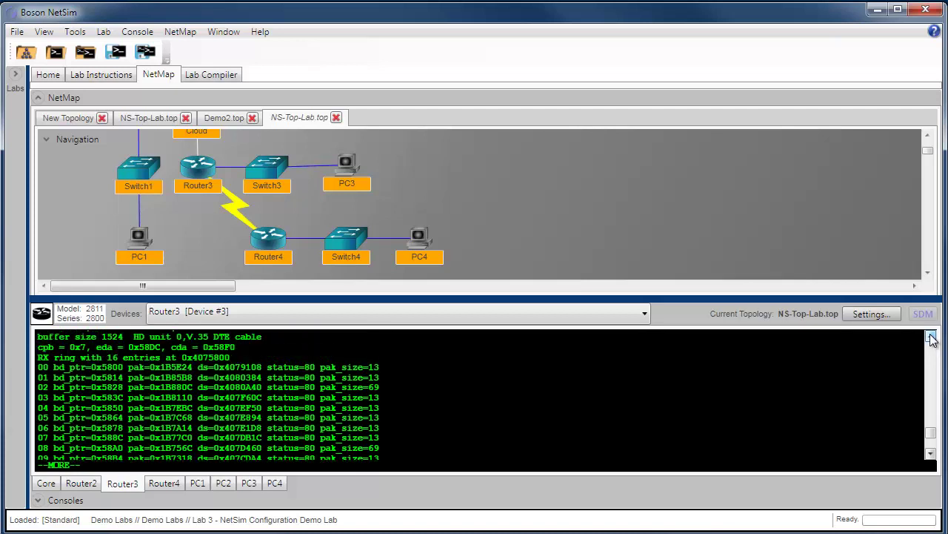
left_click(931, 337)
left_click(932, 337)
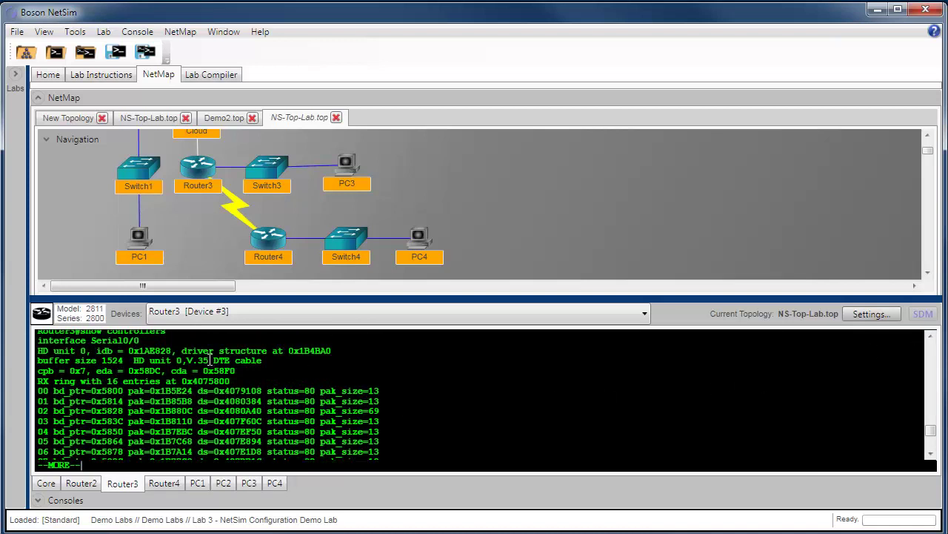
left_click_drag(211, 360, 277, 365)
Step: On Router4, end configuration mode and run show controllers to check whether its Serial0/1 cable is DCE or DTE
left_click(172, 485)
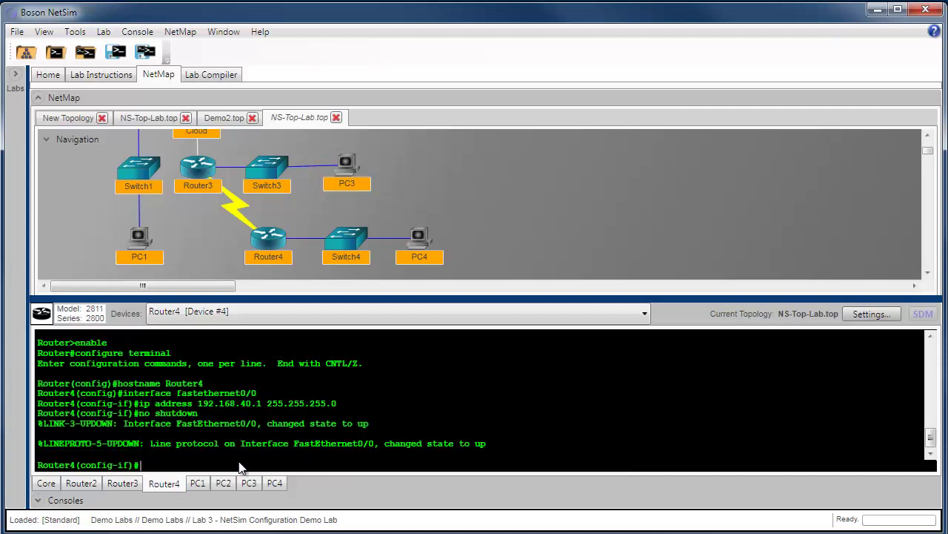
type("end")
key("Return")
key("Return")
key("Return")
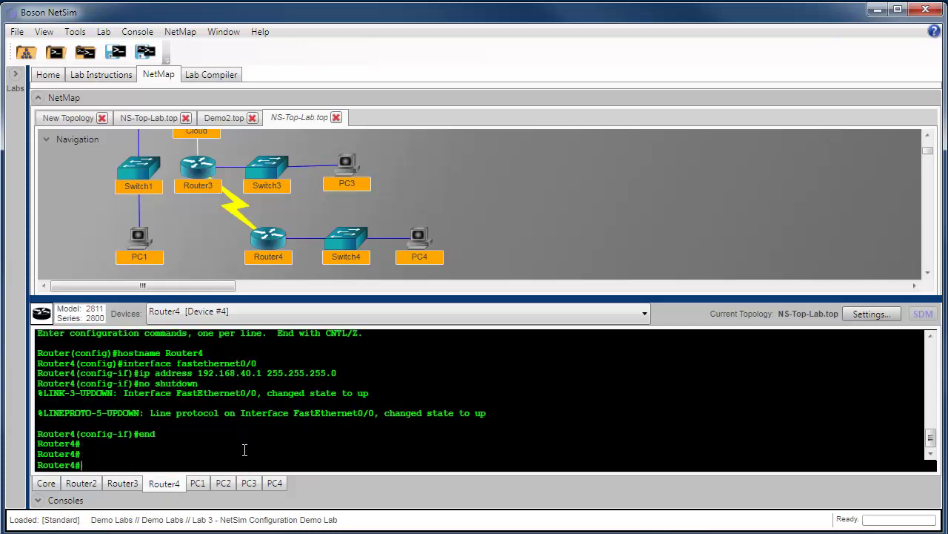
type("sh")
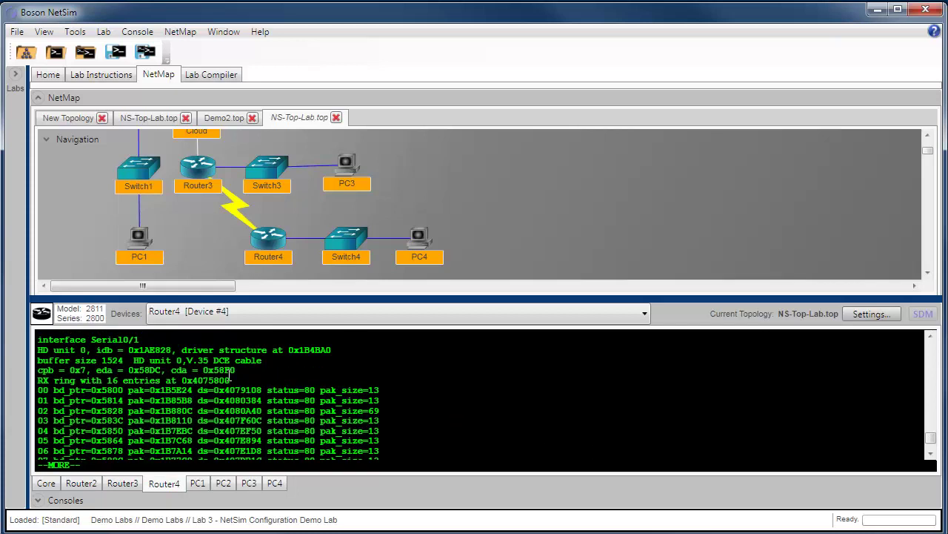
left_click_drag(205, 362, 264, 362)
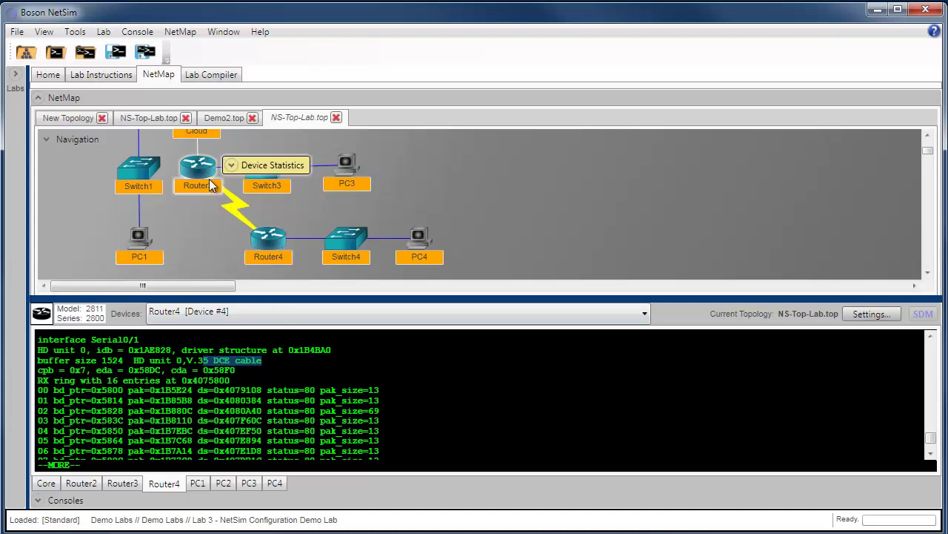
mouse_move(263, 252)
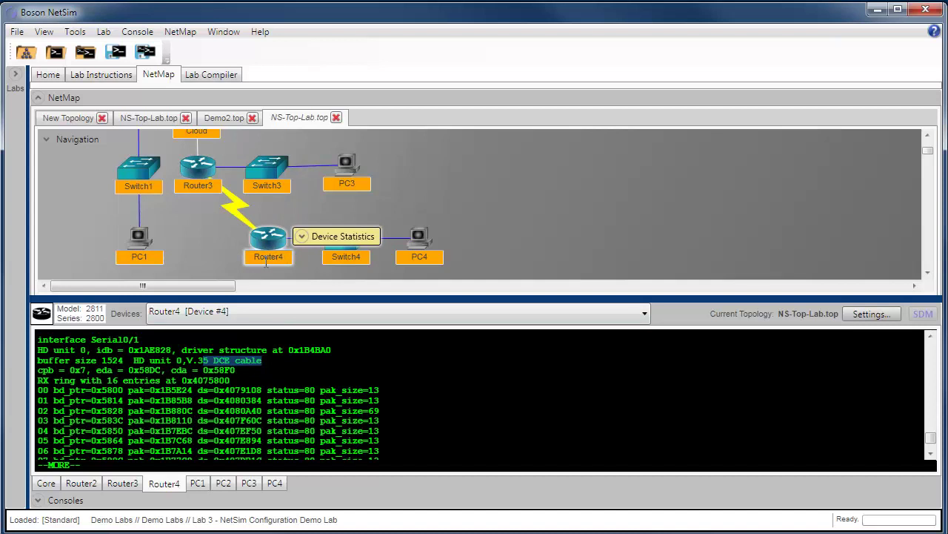
Step: On Router3, assign IP address 10.1.1.5 255.255.255.252 to serial 0/1 and enable the interface
left_click(123, 483)
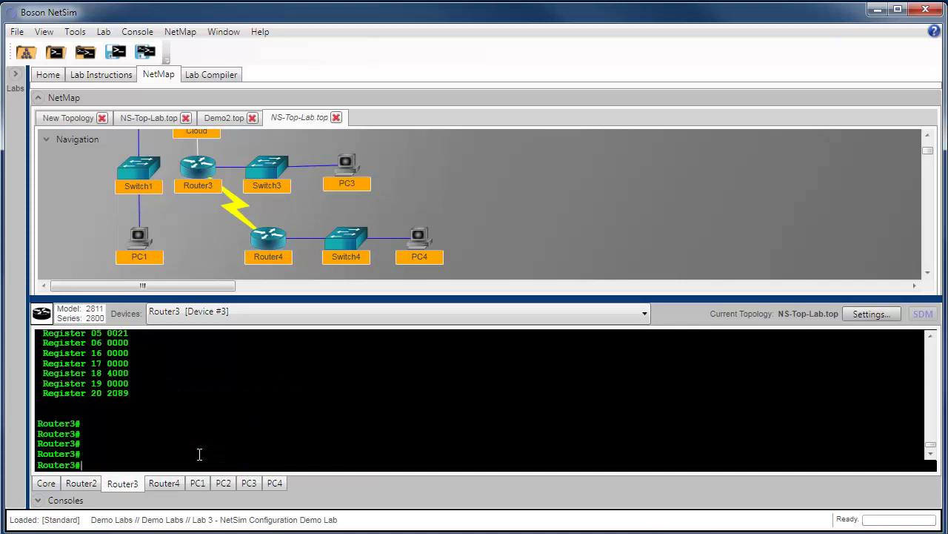
mouse_move(216, 186)
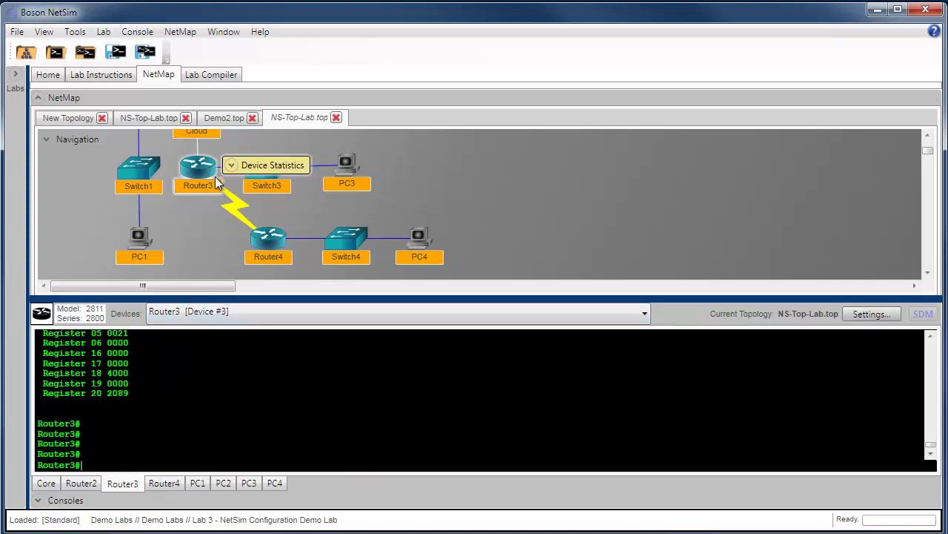
type("conf t")
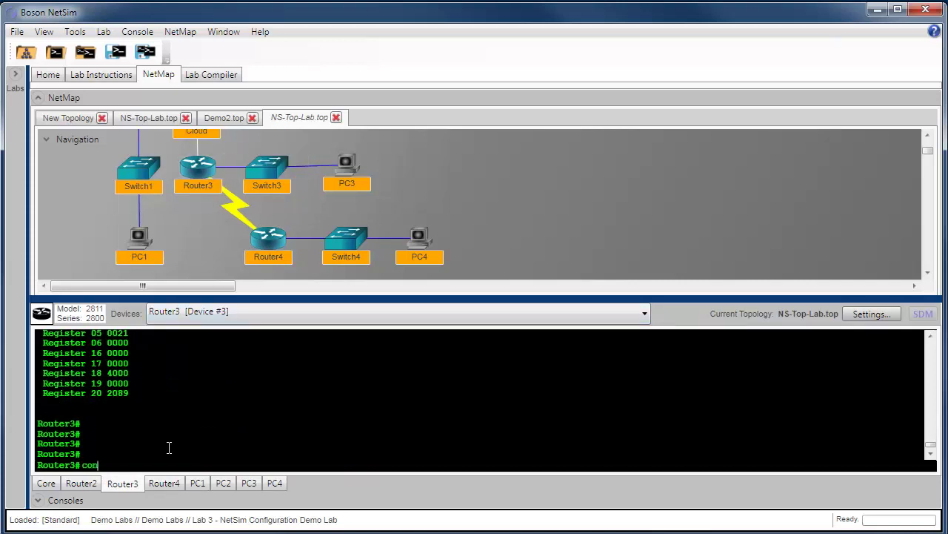
key("Return")
type("int serial0/1")
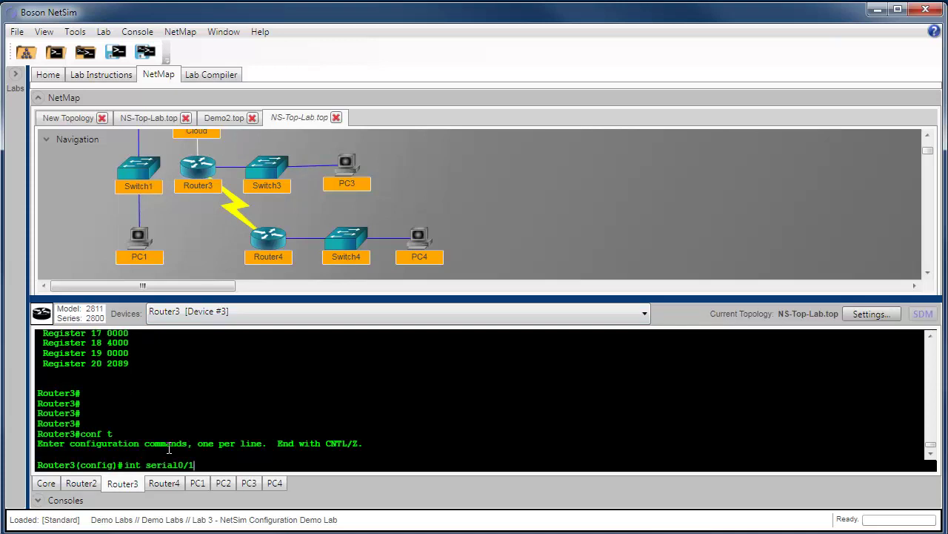
key("Return")
type("ip address ")
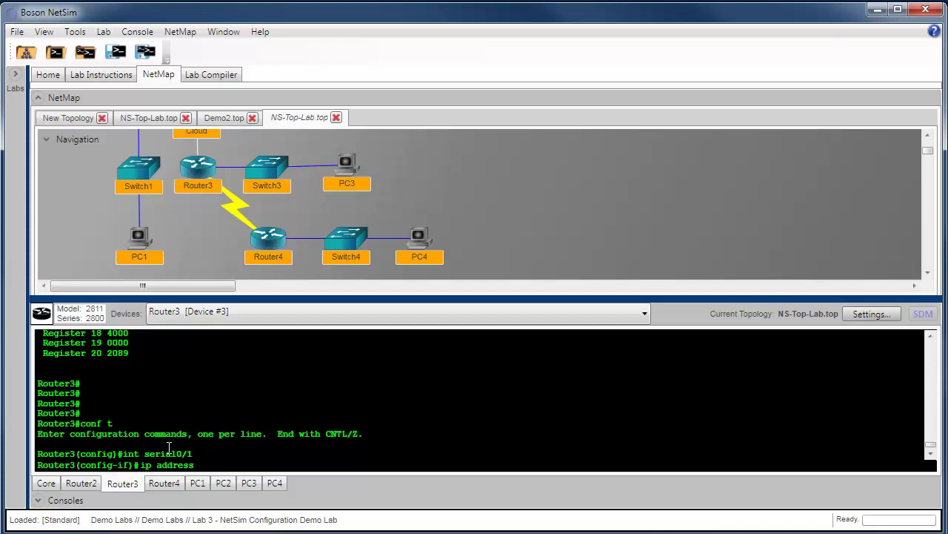
type("10.1.1.5")
type("255.255.255.252")
key("Return")
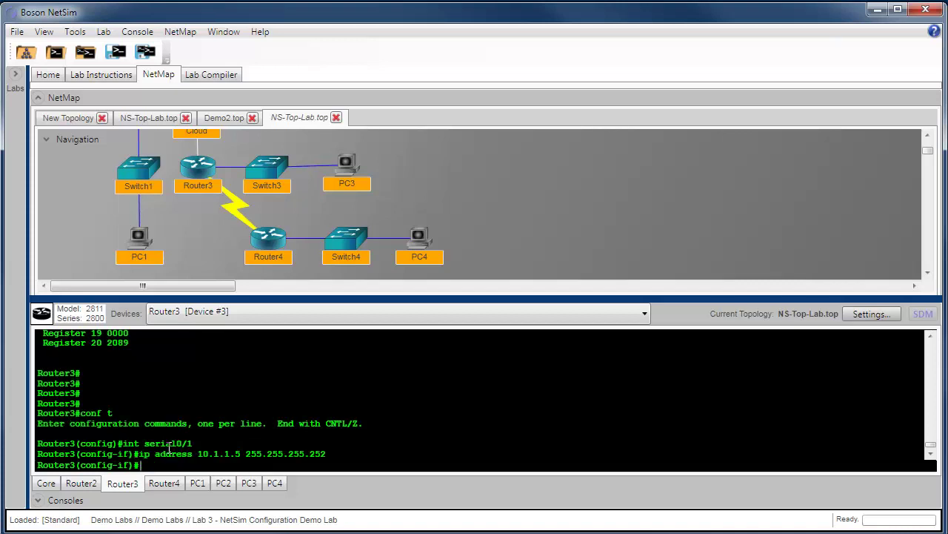
type("no shutdown")
key("Return")
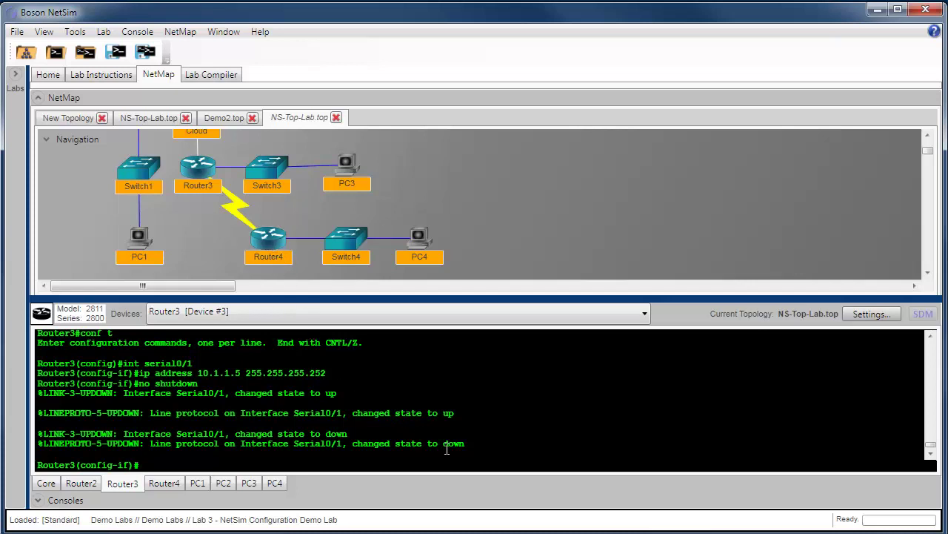
Step: On Router4, configure serial 0/1 with IP address 10.1.1.6 255.255.255.252 and clock rate 1000000, and enable the interface
mouse_move(269, 254)
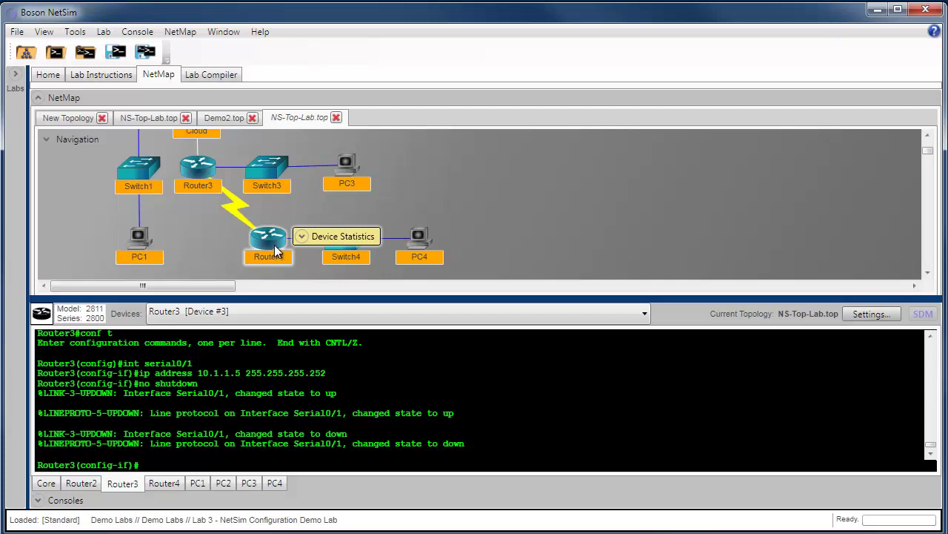
left_click(164, 483)
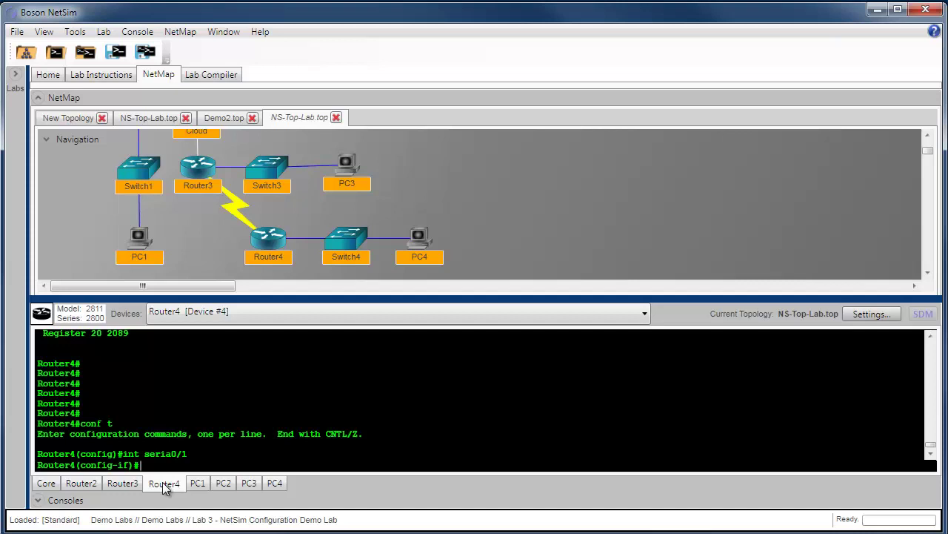
type("ip address 10.1.1.6 255.255.255.252")
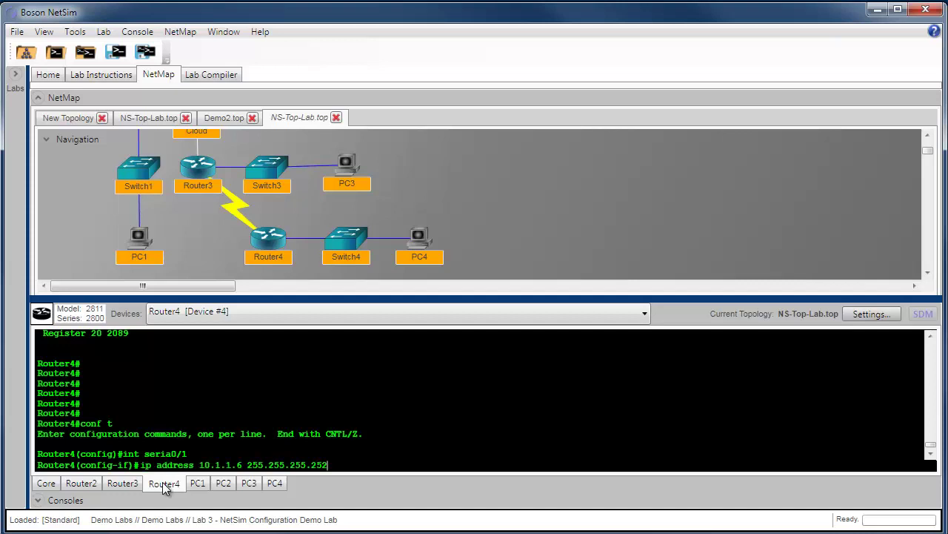
key("Return")
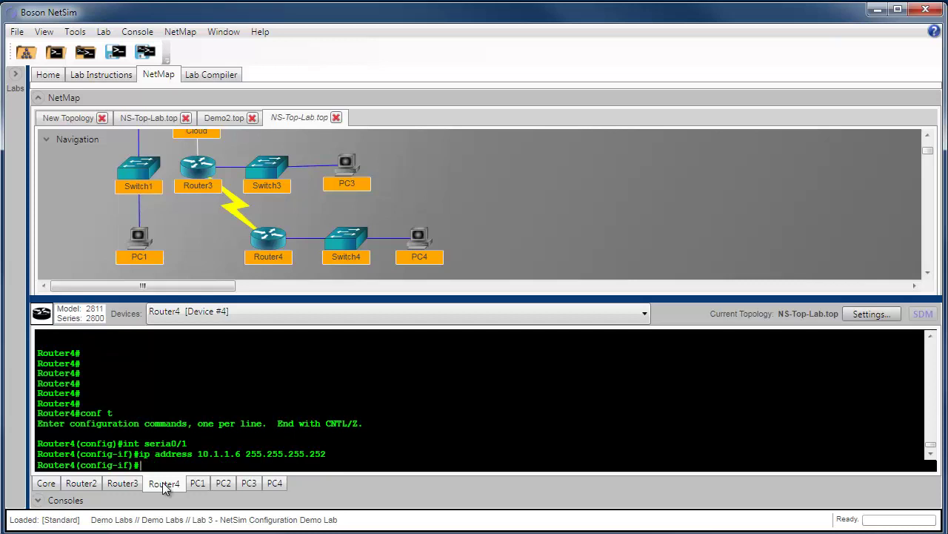
type("clock rate 1000000")
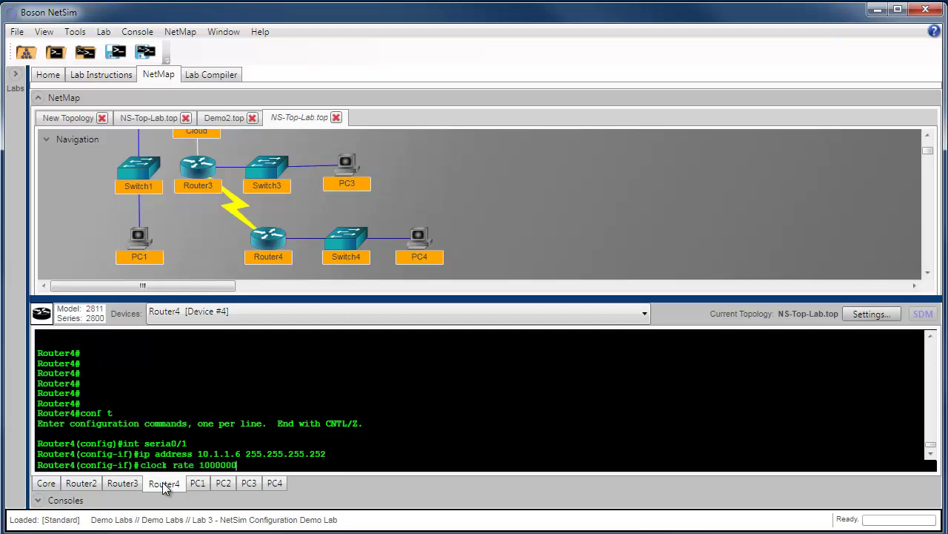
key("Return")
type("no shutdown")
key("Return")
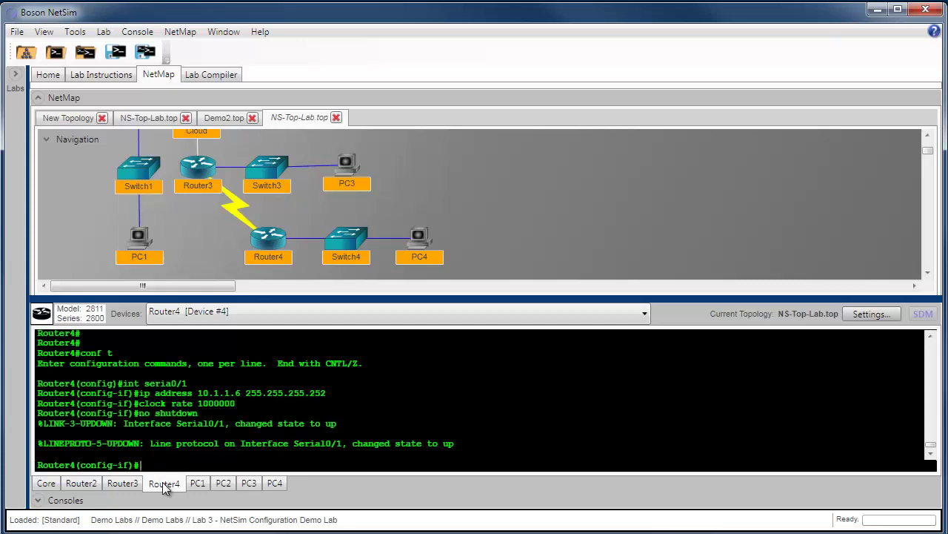
Step: On Router3, end configuration mode and ping 20.1.1.5, 20.1.1.13 and 10.1.1.6 to test the serial links
left_click(130, 484)
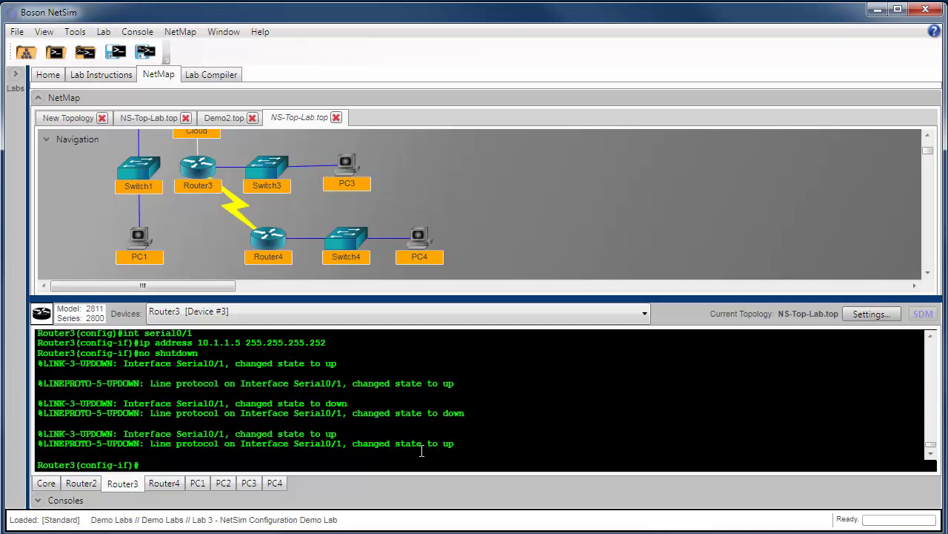
mouse_move(269, 256)
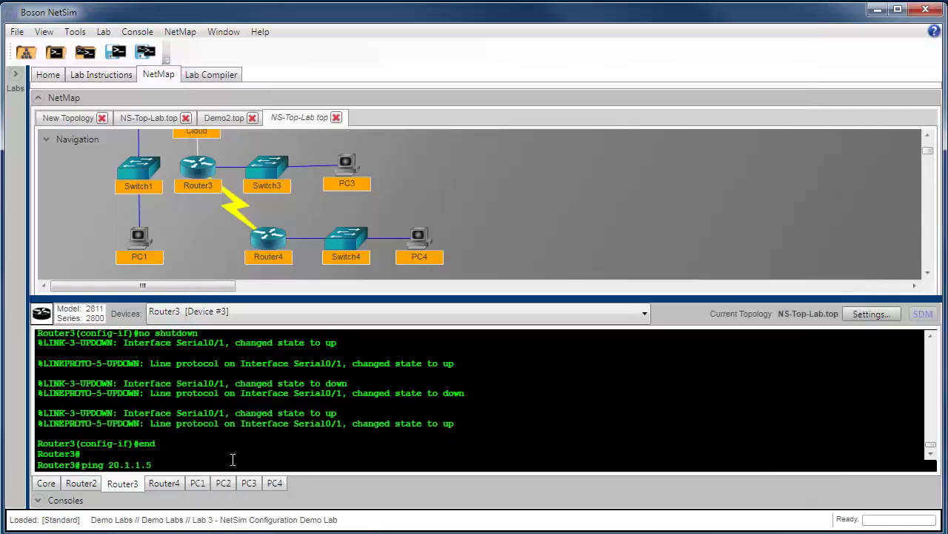
key("Return")
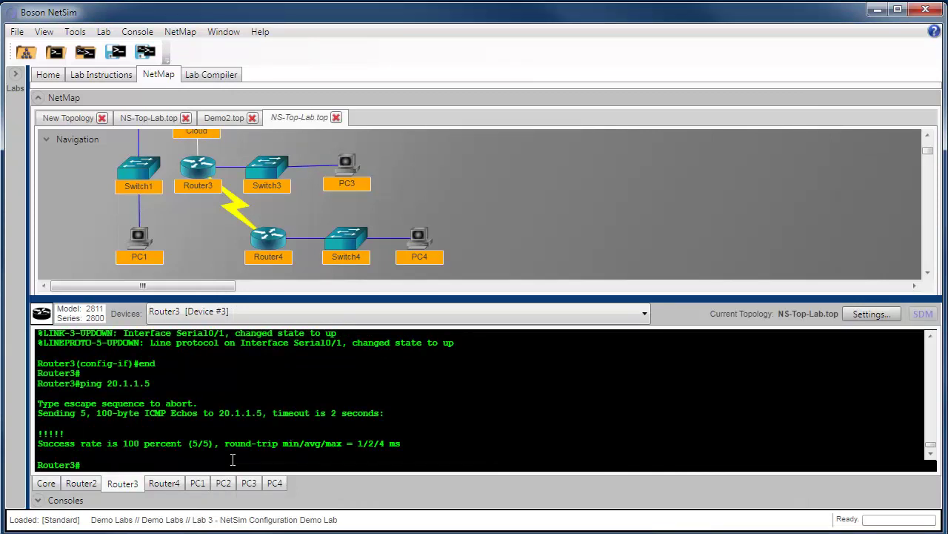
type("ping 20.1.1.13")
key("Return")
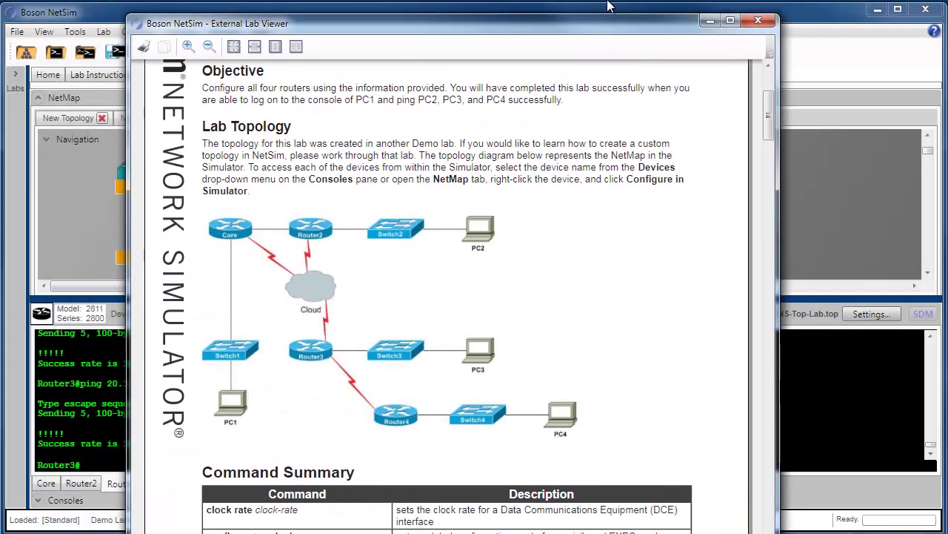
left_click_drag(607, 31, 607, 1)
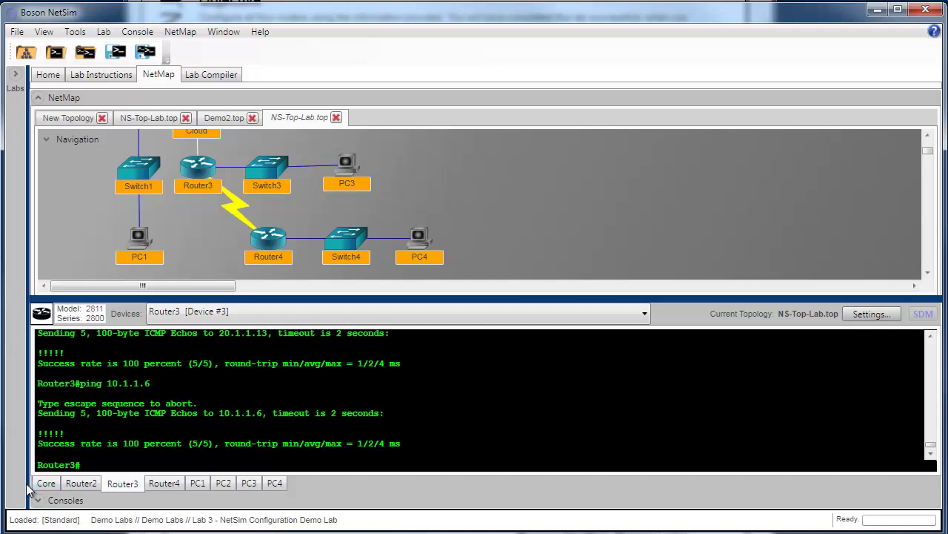
Step: On Core, leave subinterface configuration and enable EIGRP 100 with networks 20.1.1.0 and 20.1.1.4, both with wildcard mask 0.0.0.3
left_click(46, 482)
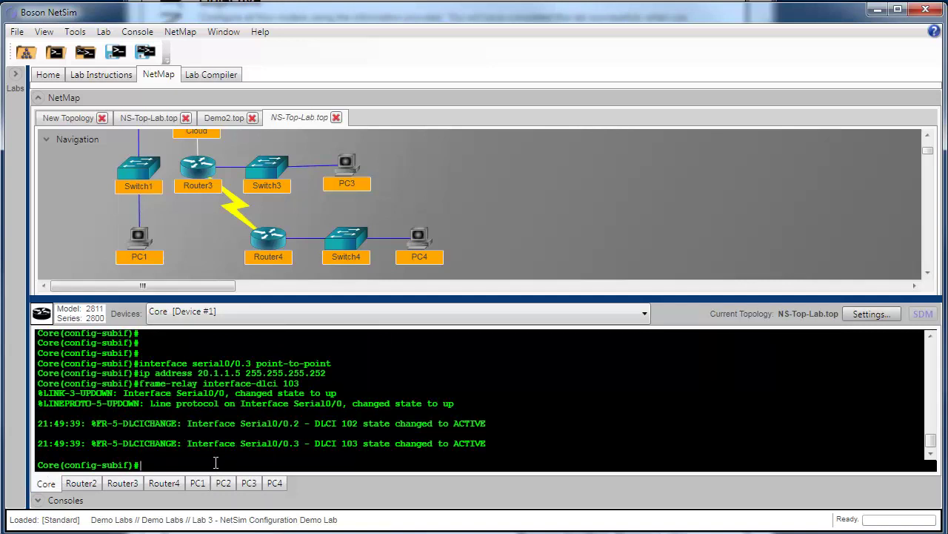
type("exit")
key("Return")
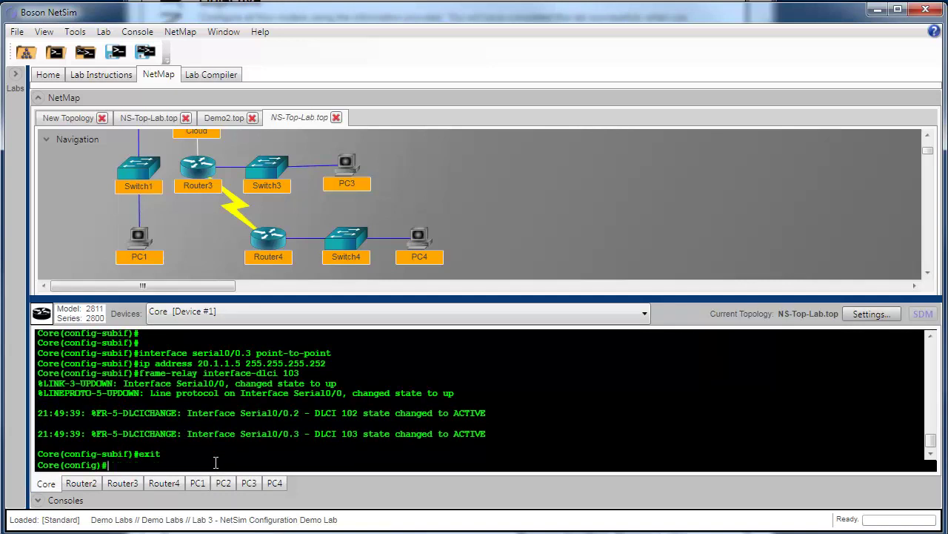
key("Return")
key("Return")
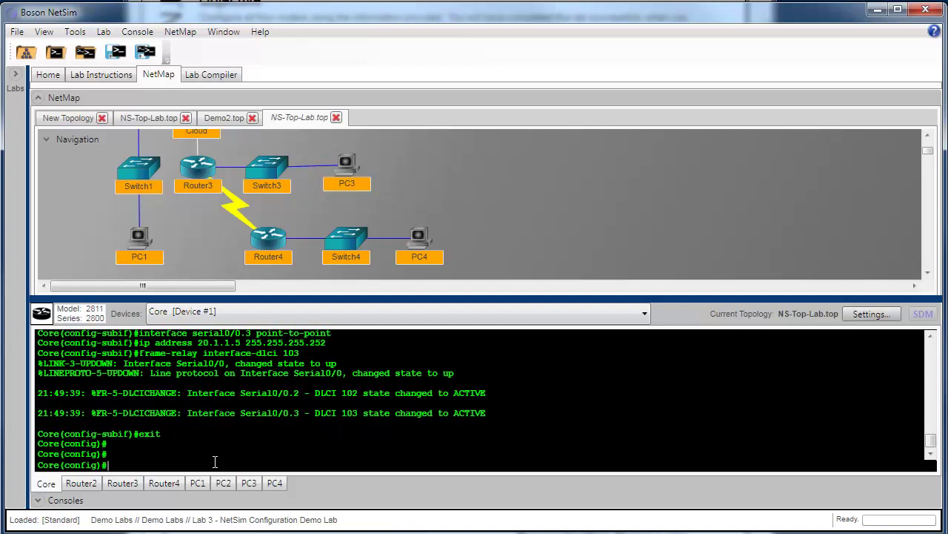
type("router eigrp 100")
key("Return")
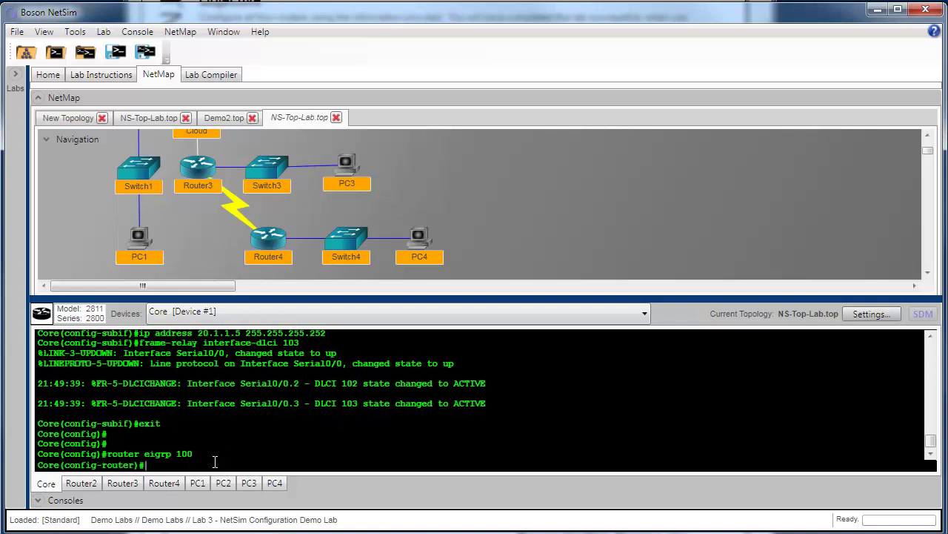
mouse_move(268, 234)
type("network 20.1.1.0 0.0.0.3")
key("Return")
type("network 20.1.1.4 0.0.0.3")
key("Return")
Step: Add Core's LAN network 192.168.10.0 with wildcard mask 0.0.0.255 to EIGRP 100
type("network 192.168.10.")
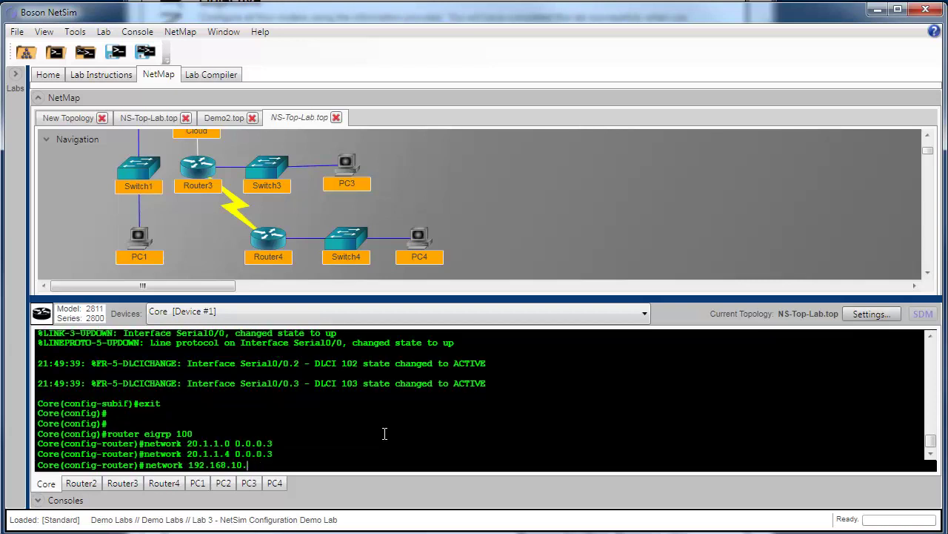
type("0")
type("0.0.0.255")
key("Return")
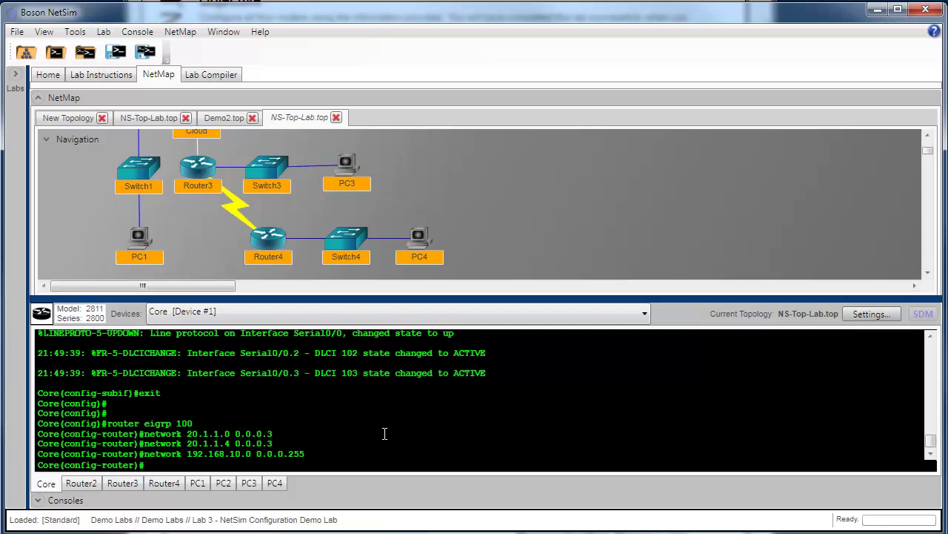
Step: On Router2, enable EIGRP 100 with networks 20.1.1.0 0.0.0.2, 20.1.1.12 0.0.0.3 and 192.168.20.0 0.0.0.255
left_click(80, 483)
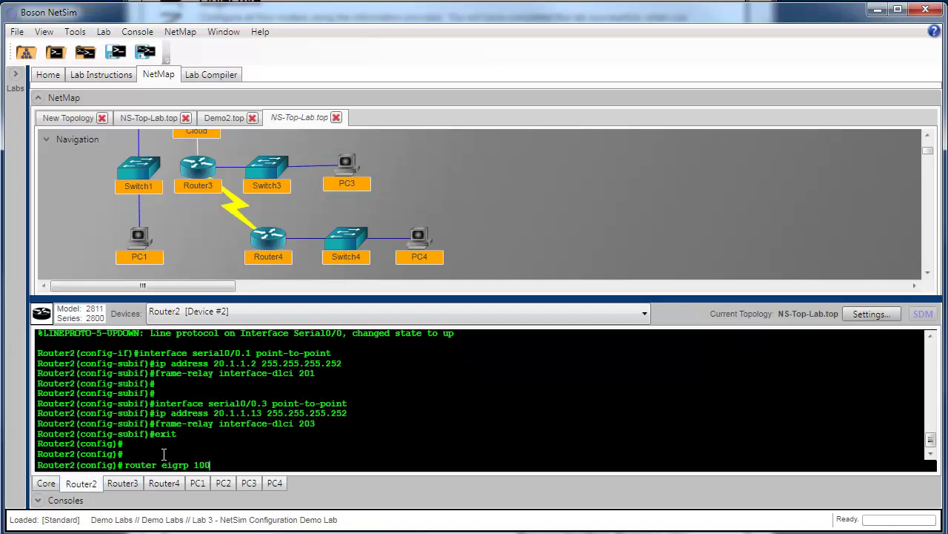
key("Return")
type("network 20.1.1.0 0.0.0.2")
key("Return")
type("network 20.1.1.12")
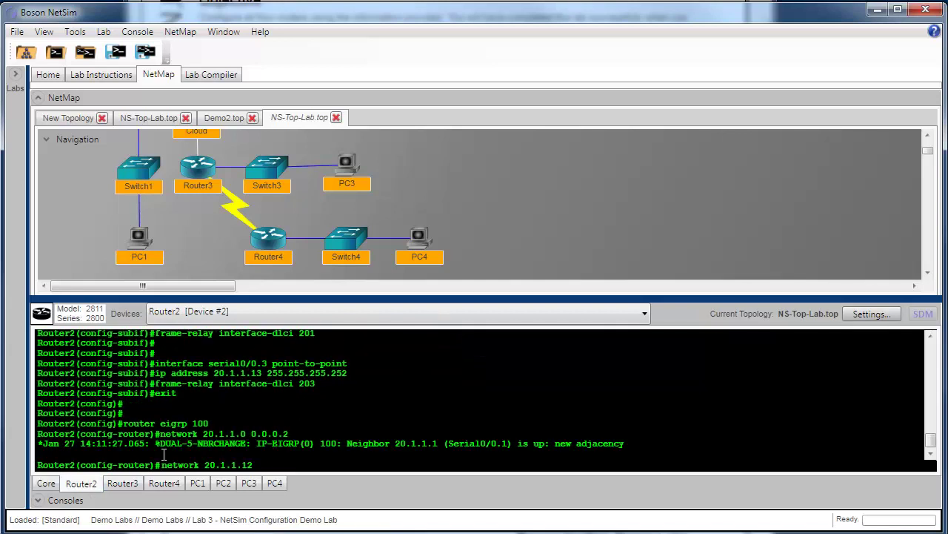
type(" 0.0.0.3")
key("Return")
type("network 192.168.20.0 0.0.0.255")
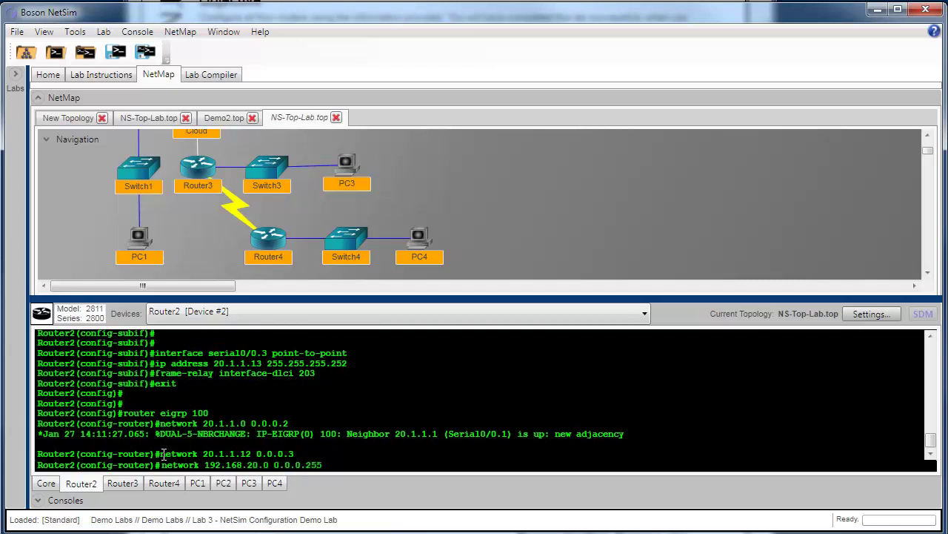
key("Return")
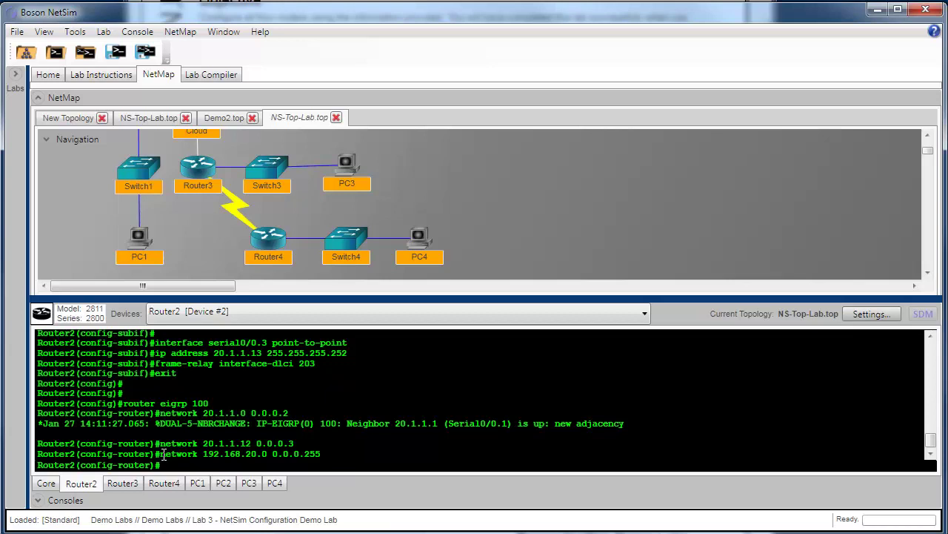
Step: On Router3, enter configuration mode and enable EIGRP 100 with networks 20.1.1.4 and 20.1.1.12, both with wildcard mask 0.0.0.3
left_click(132, 486)
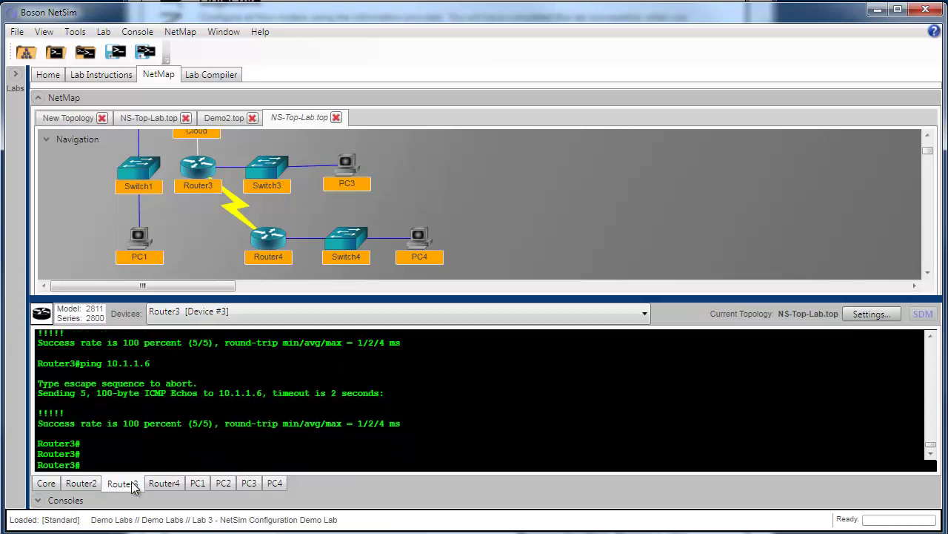
type("configure terminal")
key("Return")
type("router eigrp 100")
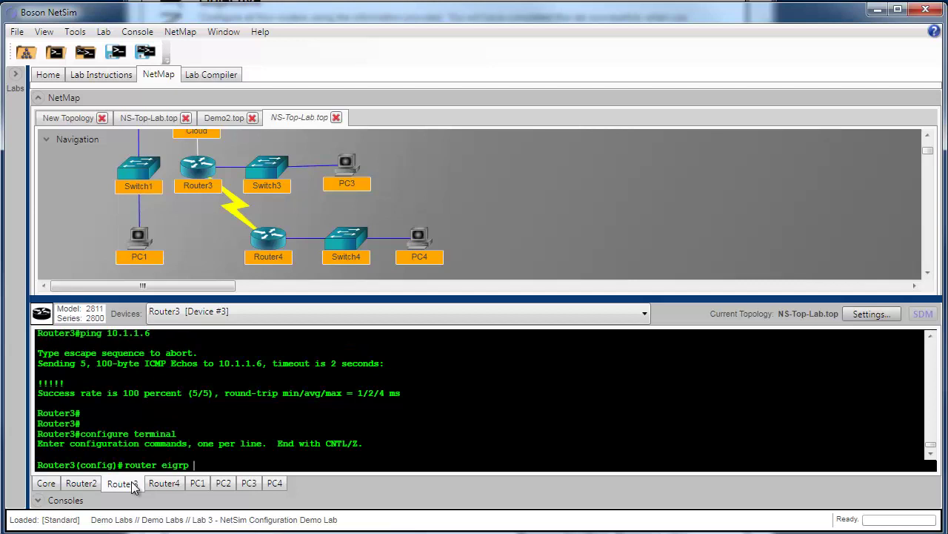
key("Return")
type("network 20.1.1.4 0.0.0.3")
key("Return")
type("network 20.1.1.12 0.0.0.3")
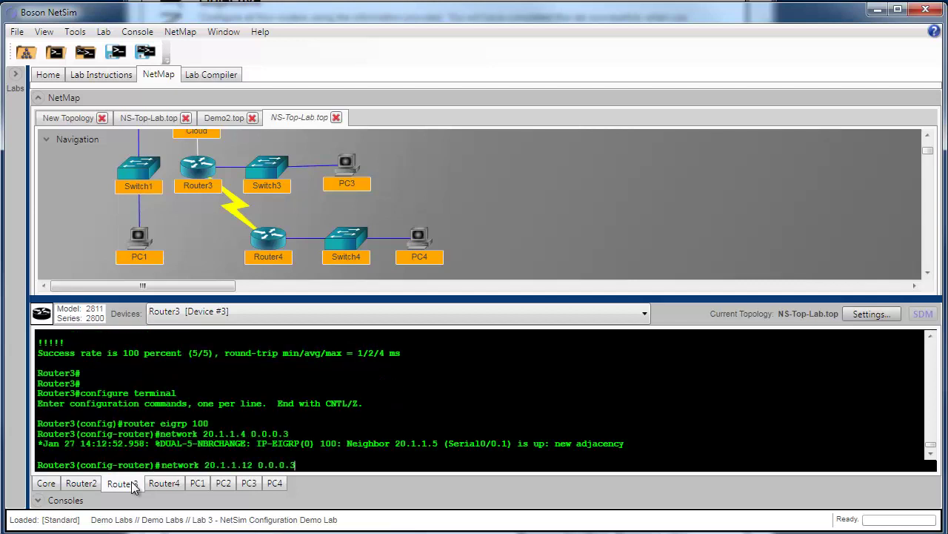
key("Return")
Step: Add networks 10.1.1.4 0.0.0.3 and 192.168.30.0 0.0.0.255 to EIGRP 100 on Router3
type("network 10.1.1.4 0.0.0.3")
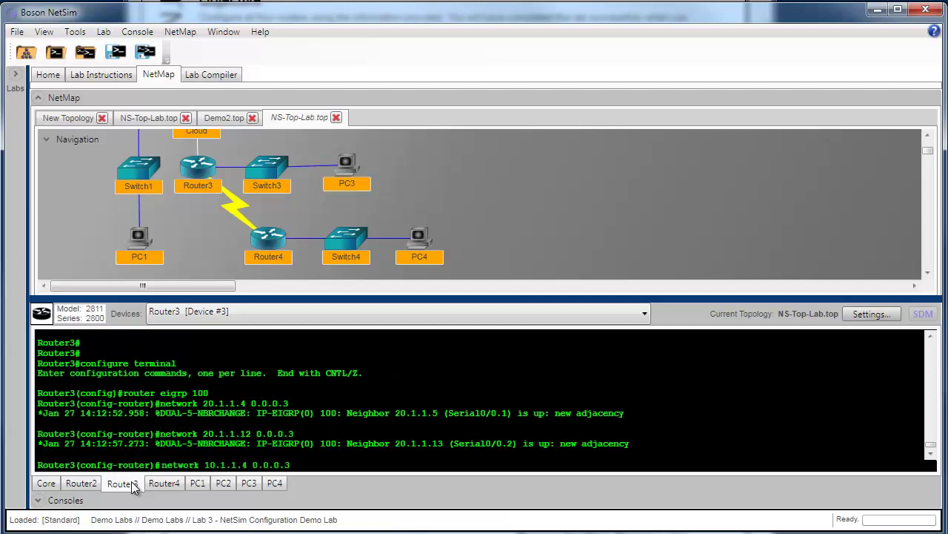
key("Return")
type("network 192.168.30.")
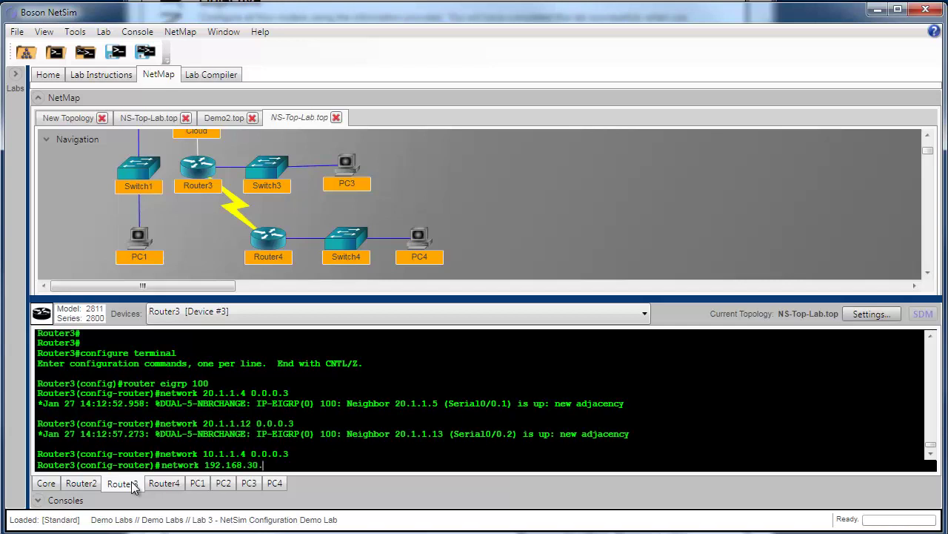
type("0 0.0.0.255")
key("Return")
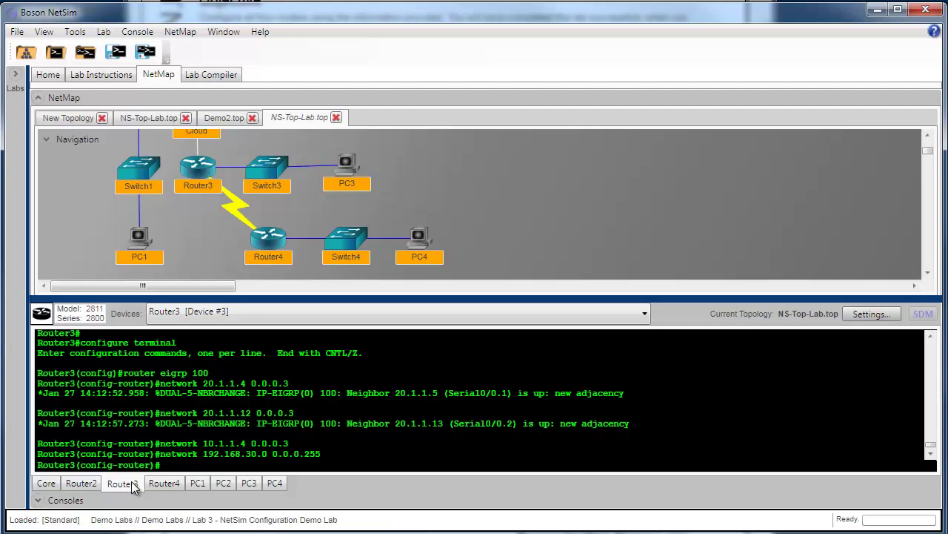
Step: On Router4, enable EIGRP 100 with networks 10.1.1.4 255.255.255.252 and 192.168.40.0 255.255.255.0, and return to privileged EXEC mode
mouse_move(194, 178)
left_click(164, 486)
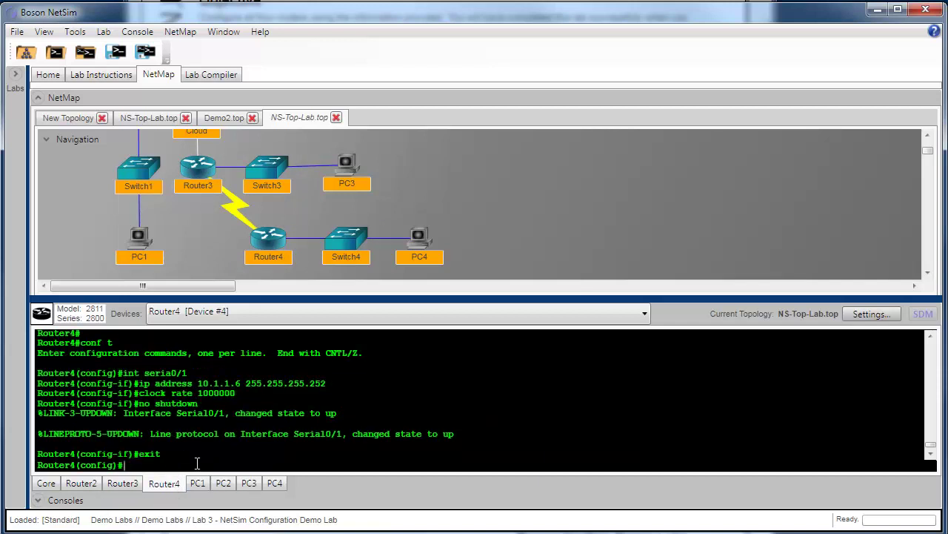
key("Return")
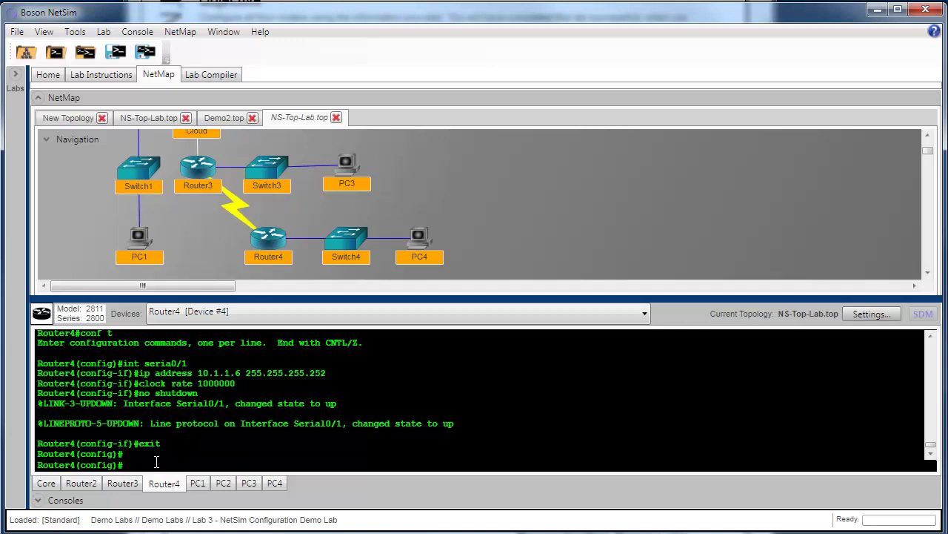
type("router eigrp 100")
key("Return")
type("network 10.1.1.4 255.255.255.252")
key("Return")
type("network 192.168.40.0 255.255.255.0")
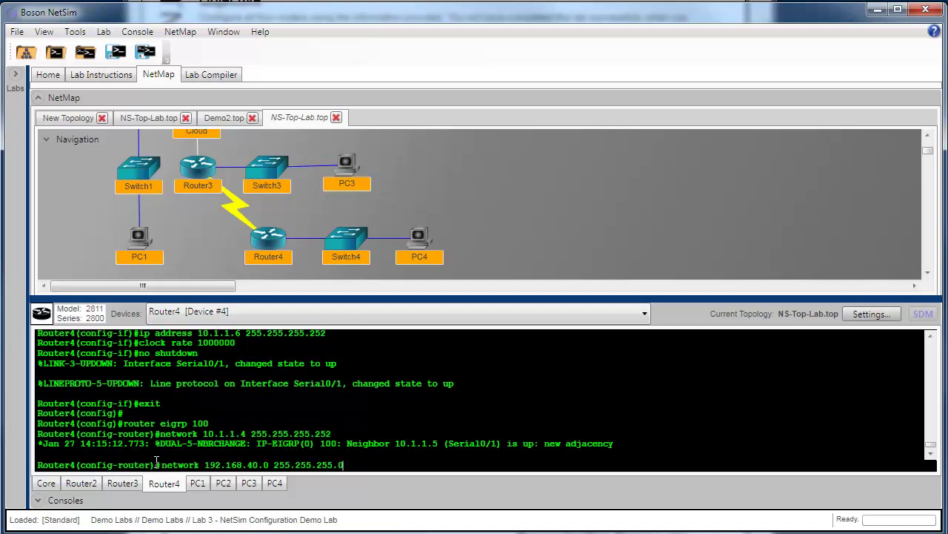
key("Return")
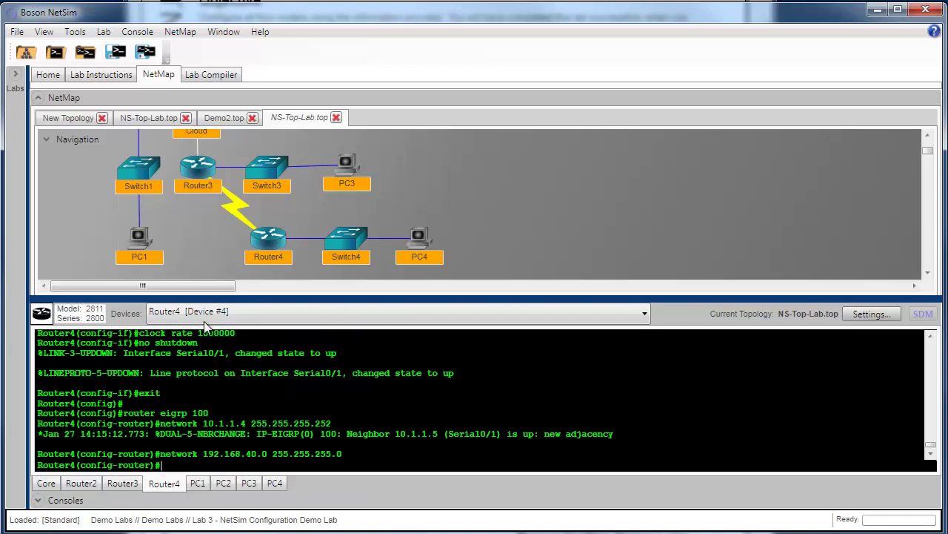
mouse_move(291, 246)
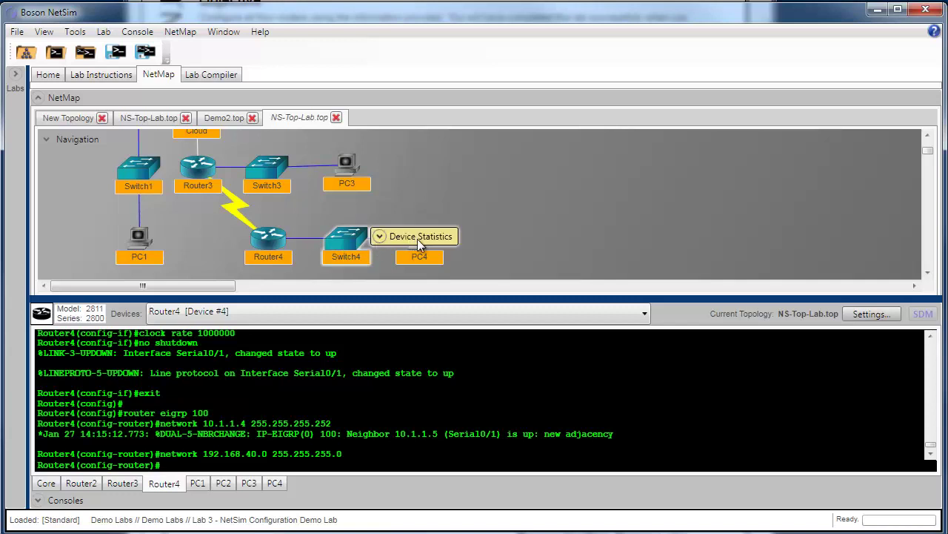
mouse_move(407, 258)
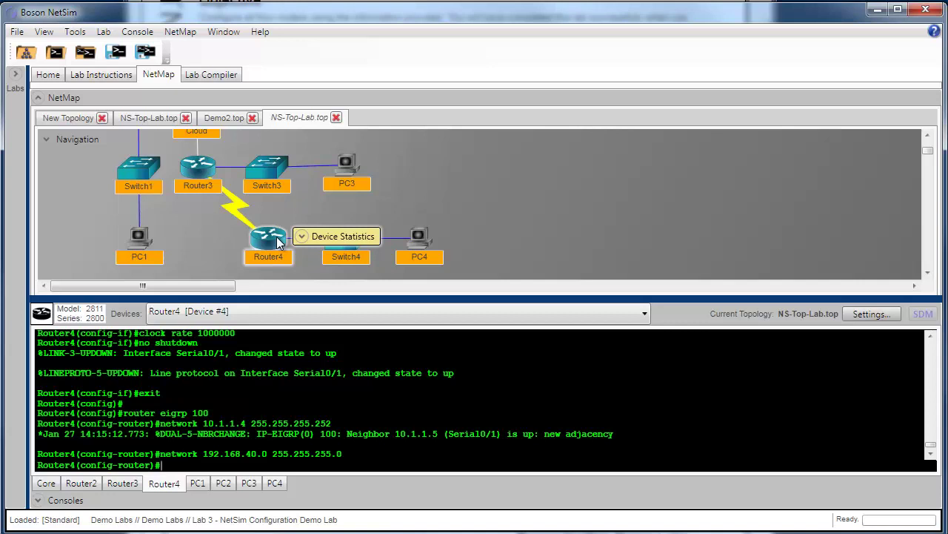
type("end")
key("Return")
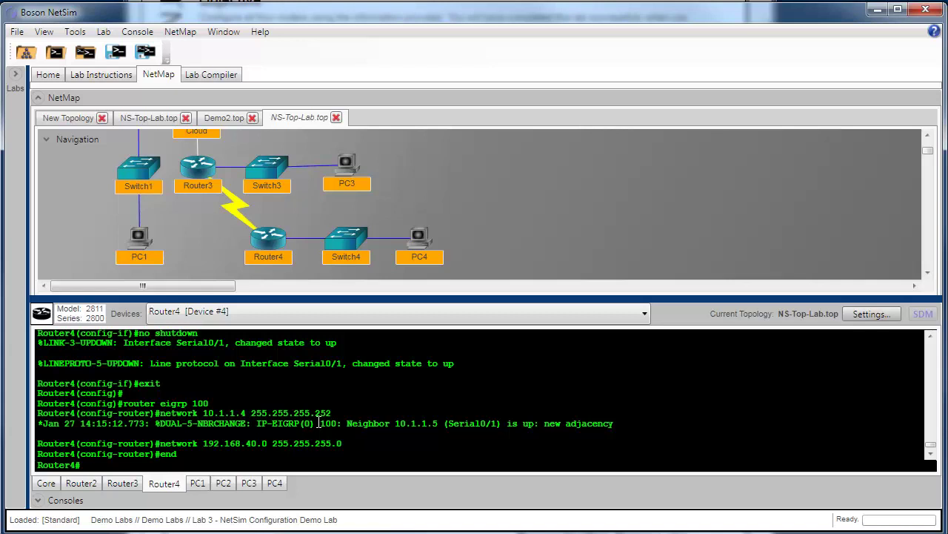
Step: From PC1's console, ping PC2 at 192.168.20.2 and PC3 at 192.168.30.2
key("alt+Tab")
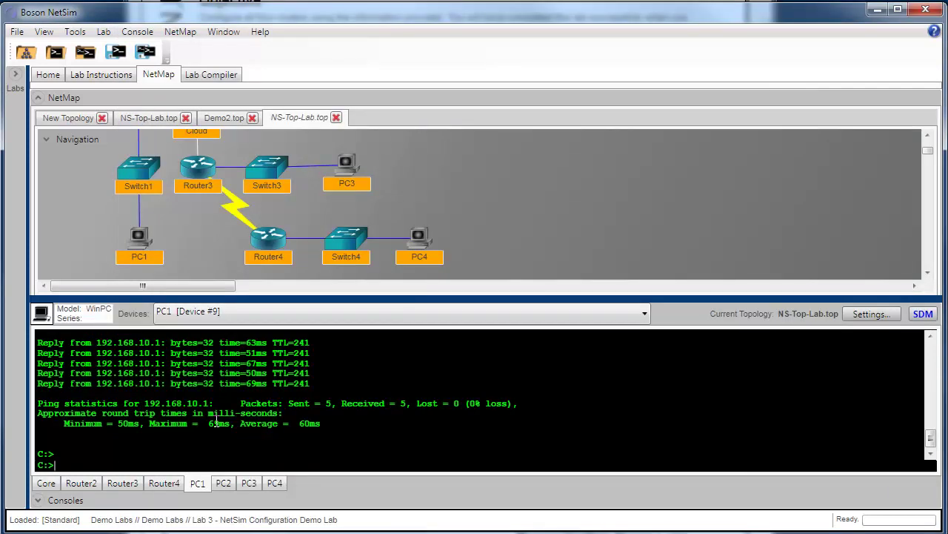
type("ping 192.168.20.2")
key("Return")
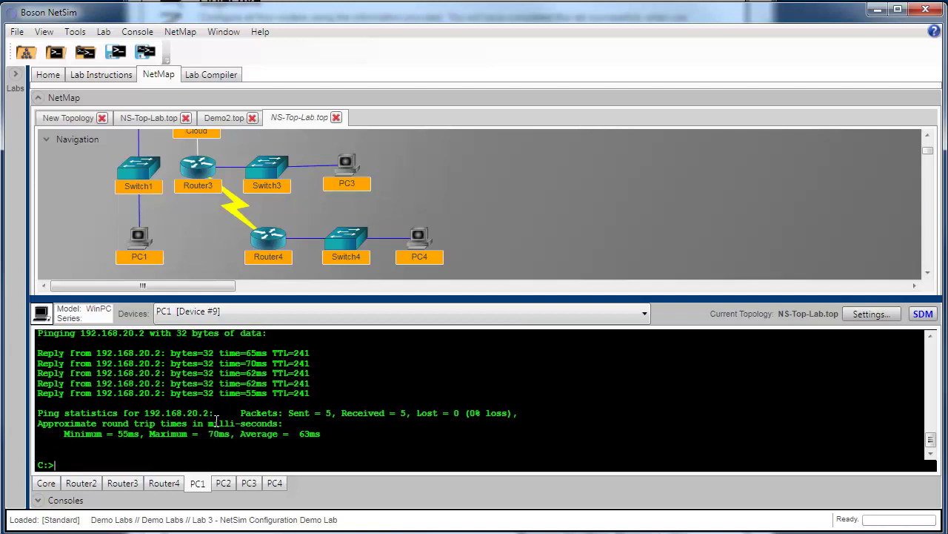
type("ping 192.168.30.2")
key("Return")
Step: Ping PC4 at 192.168.40.2 from PC1 and switch to the lab instructions document showing the objective and topology
key("Up")
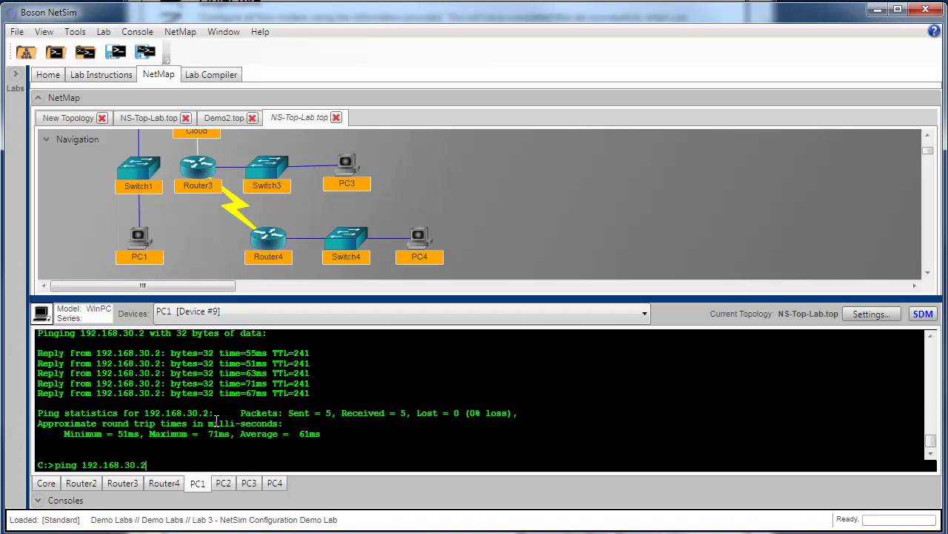
key("BackSpace")
key("BackSpace")
key("BackSpace")
key("BackSpace")
type("40.2")
key("Return")
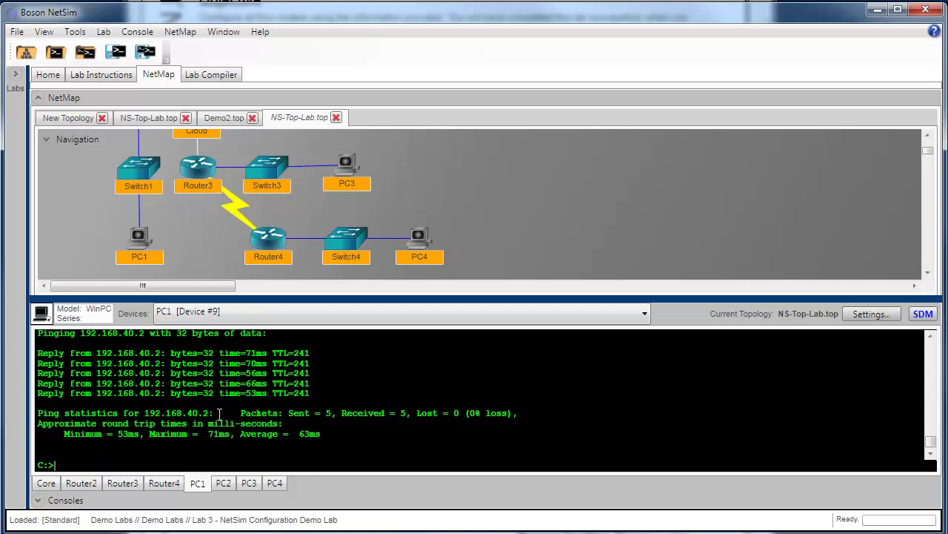
key("alt+Tab")
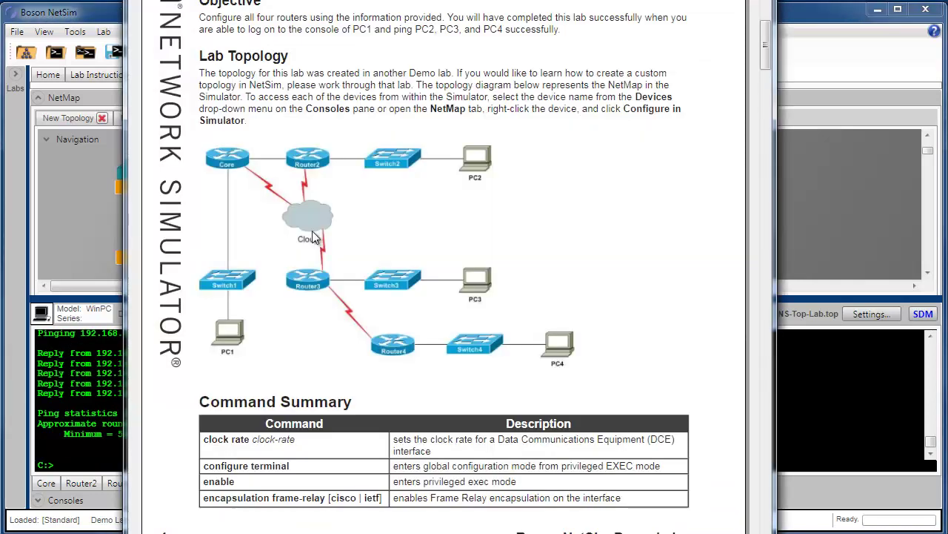